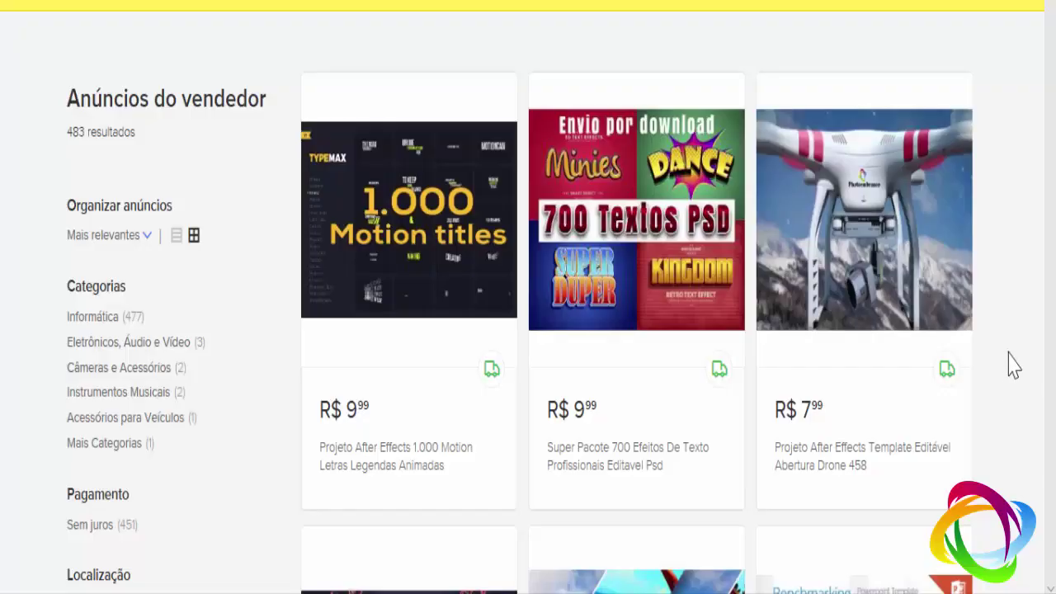
- Scroll the PhotoEmbranco Tutoriais channel's Vídeos page to look over its uploads
scroll(625, 341, "down", 4)
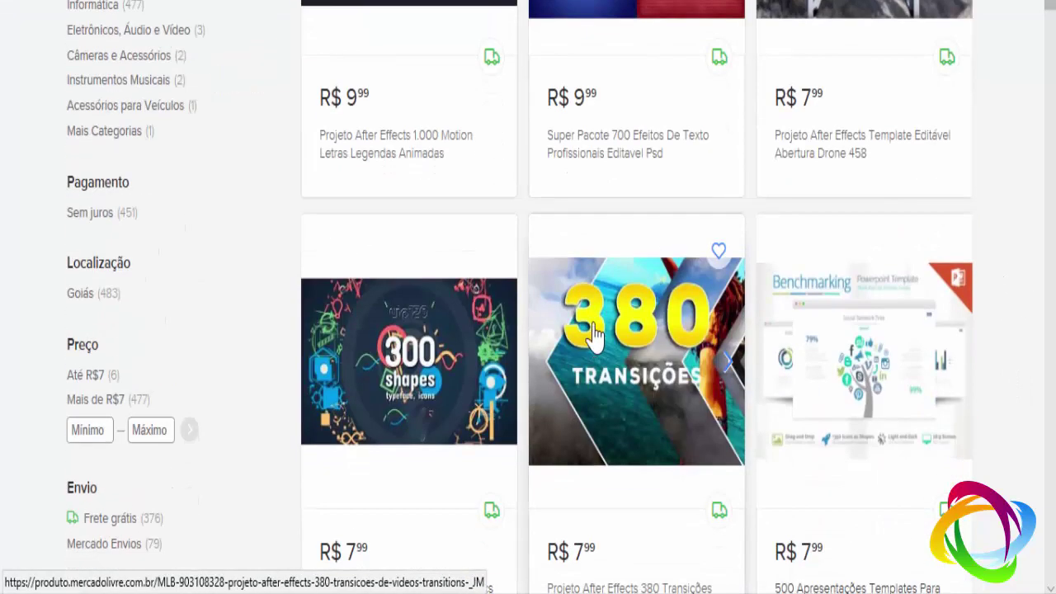
scroll(594, 341, "up", 4)
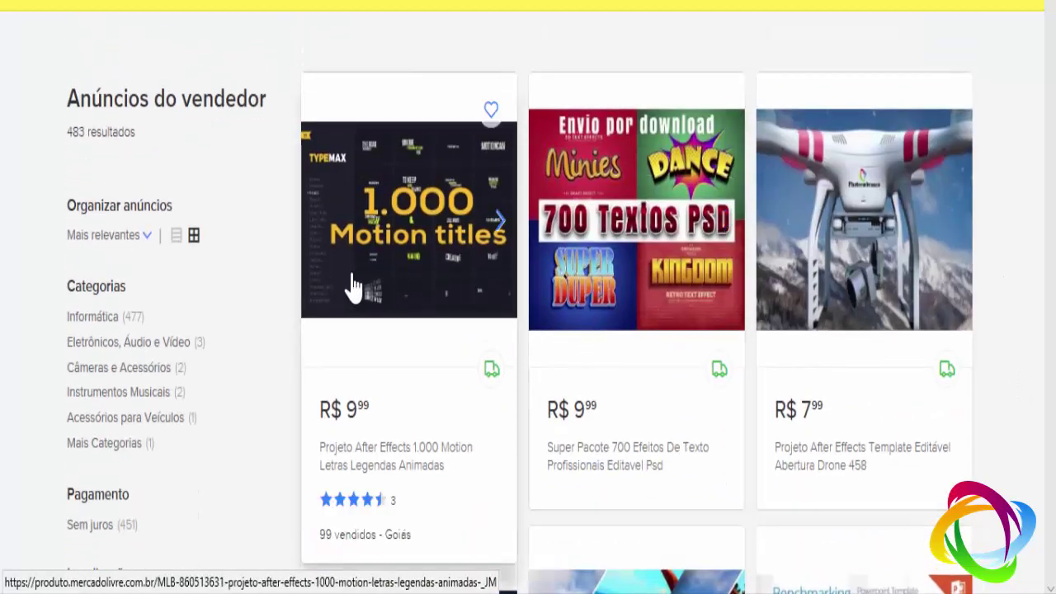
scroll(349, 293, "down", 4)
scroll(340, 295, "up", 4)
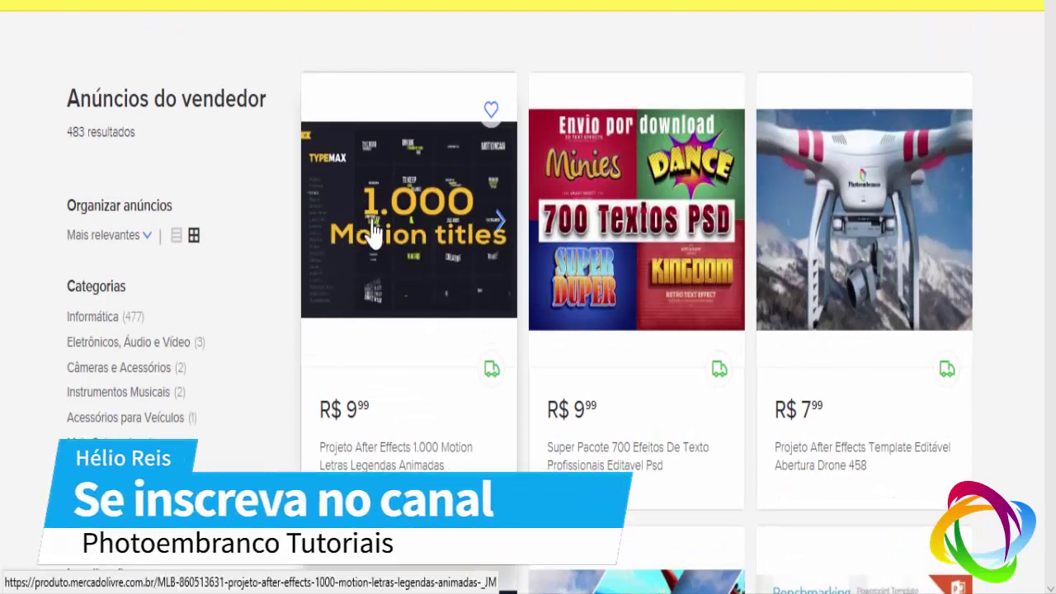
scroll(808, 243, "down", 1)
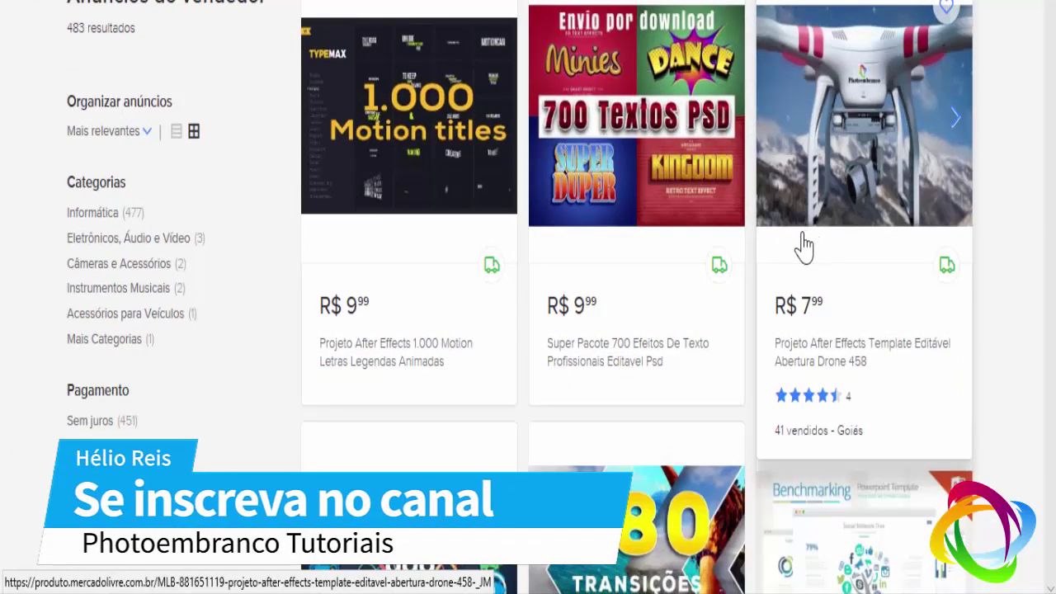
scroll(805, 246, "up", 1)
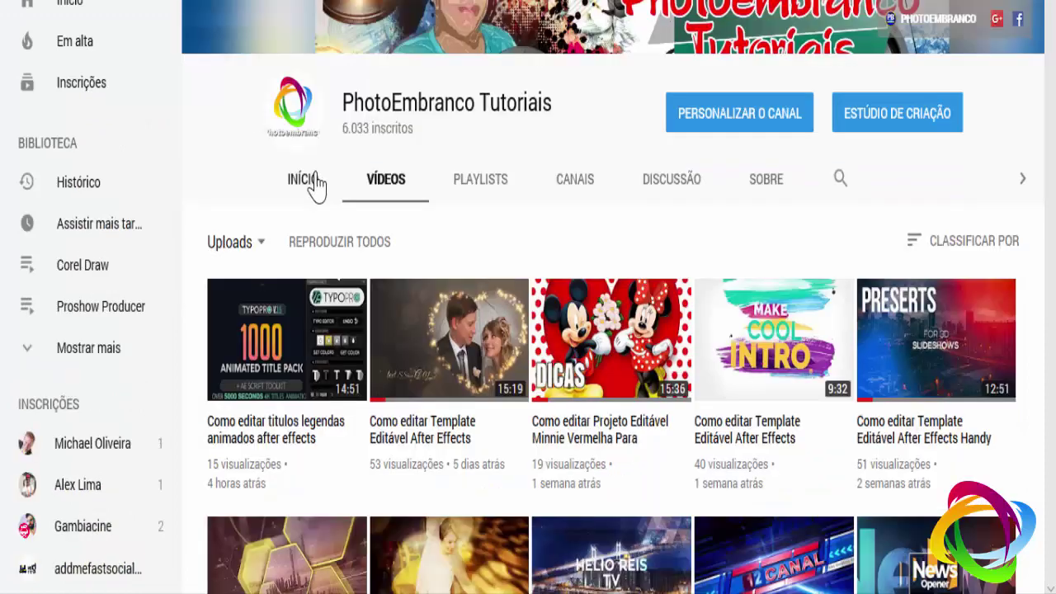
scroll(261, 304, "down", 2)
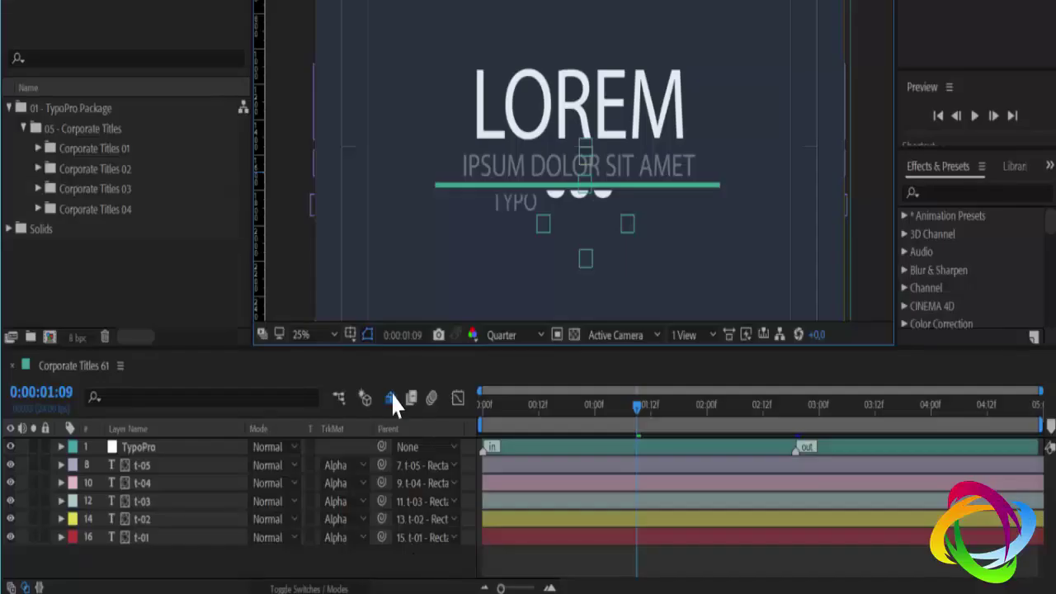
- Select the t-05 layer and scrub the playhead from 0:00:01:09 to 0:00:01:15
left_click(151, 472)
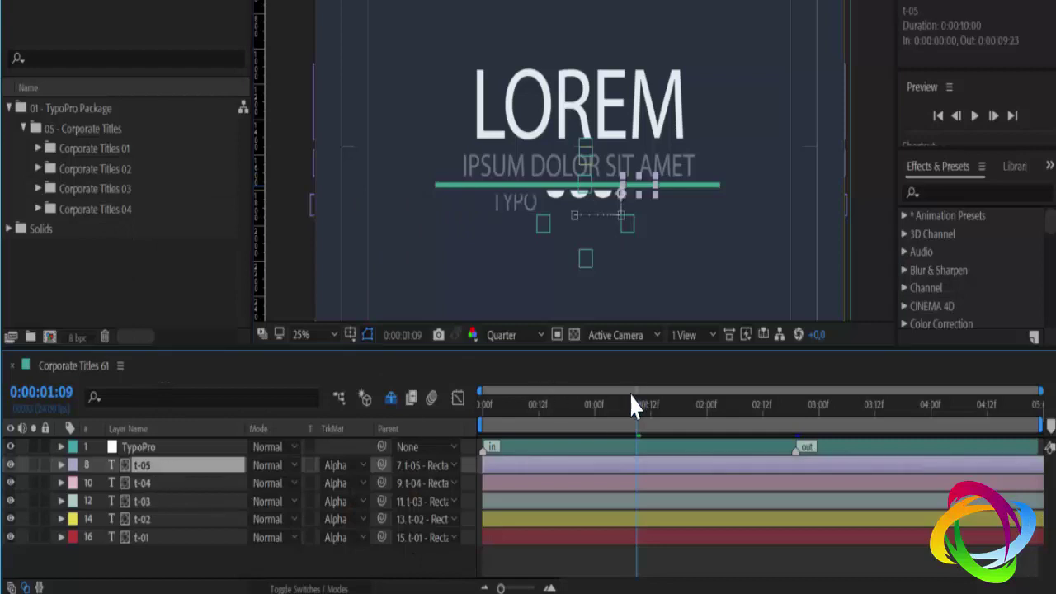
left_click_drag(637, 405, 665, 405)
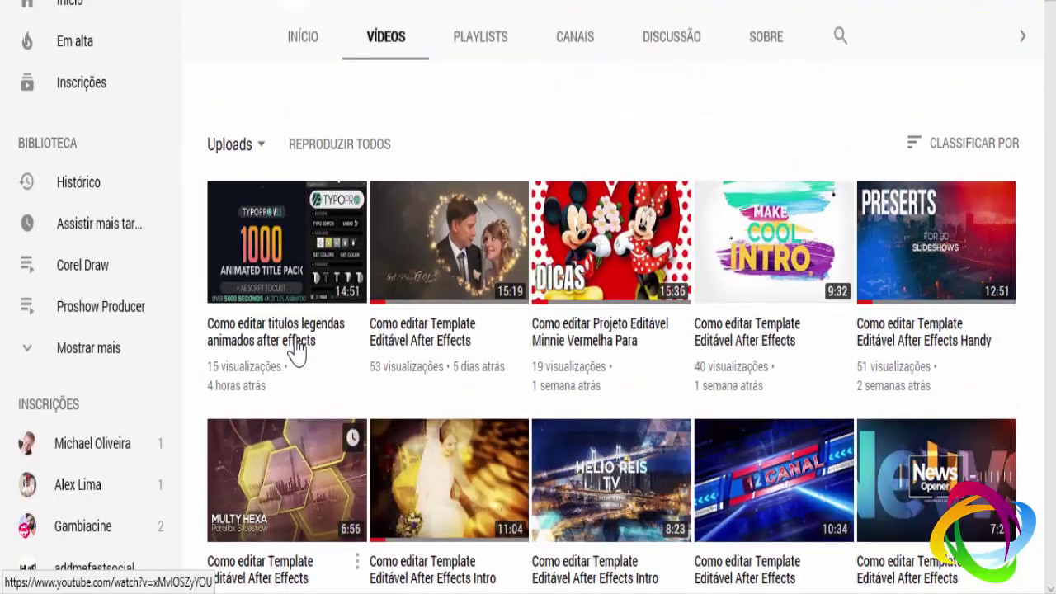
- Scroll through the PhotoEmbranco uploads, then through the vlog channel's video list
scroll(371, 408, "down", 1)
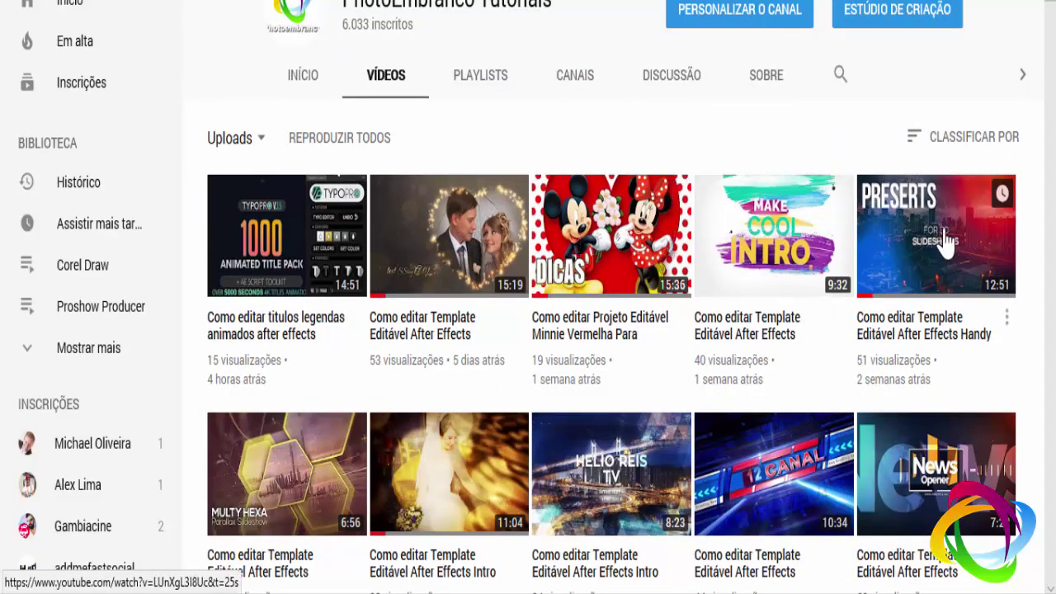
scroll(469, 338, "down", 3)
scroll(466, 342, "down", 5)
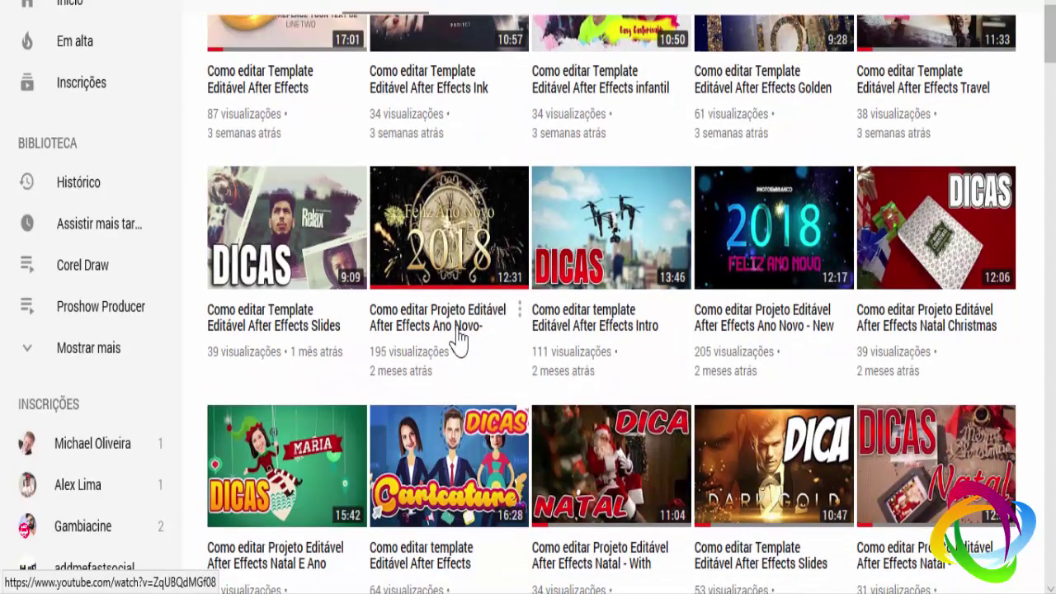
scroll(459, 340, "down", 2)
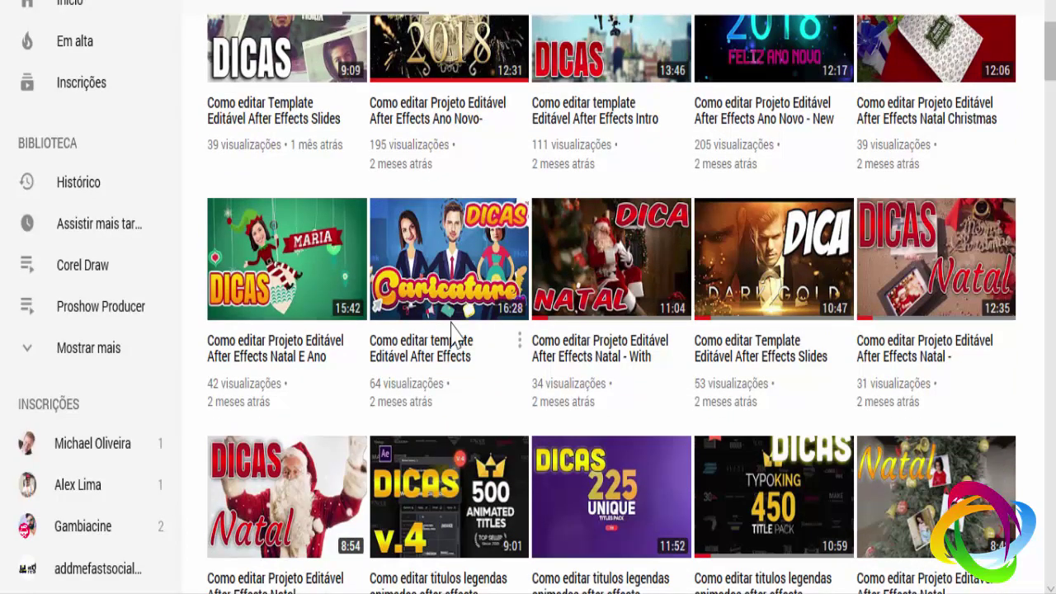
scroll(452, 336, "down", 5)
scroll(451, 337, "down", 5)
scroll(441, 332, "down", 5)
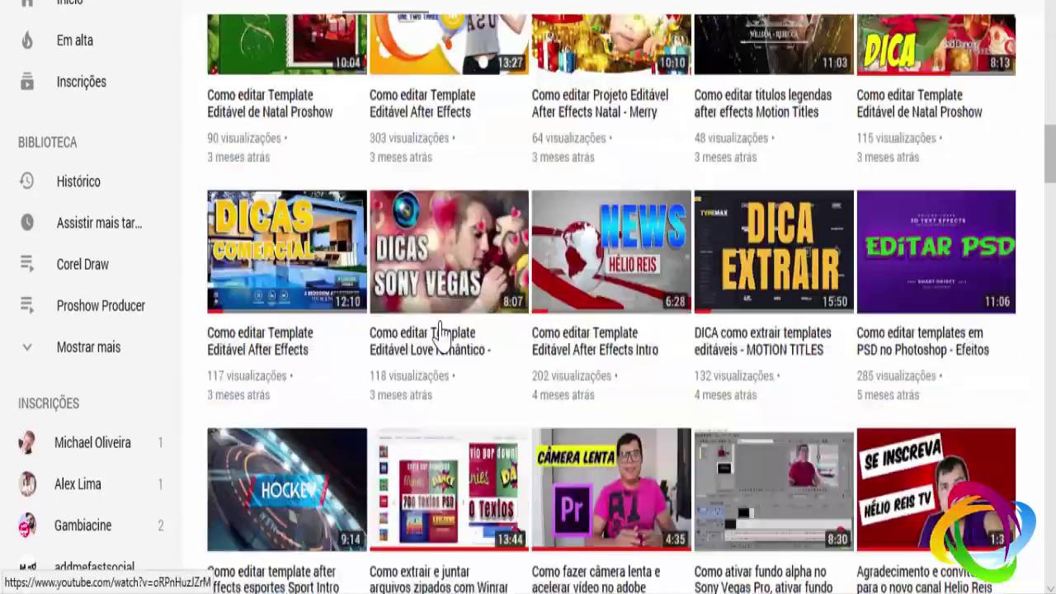
scroll(433, 330, "down", 5)
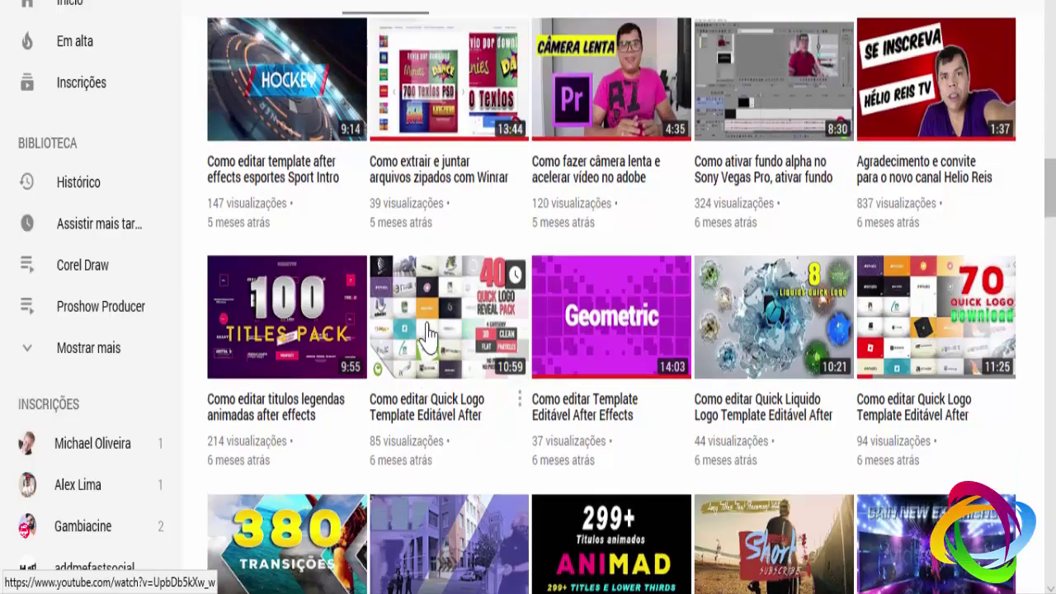
scroll(427, 332, "up", 3)
scroll(427, 334, "up", 5)
scroll(426, 330, "up", 3)
scroll(425, 330, "up", 3)
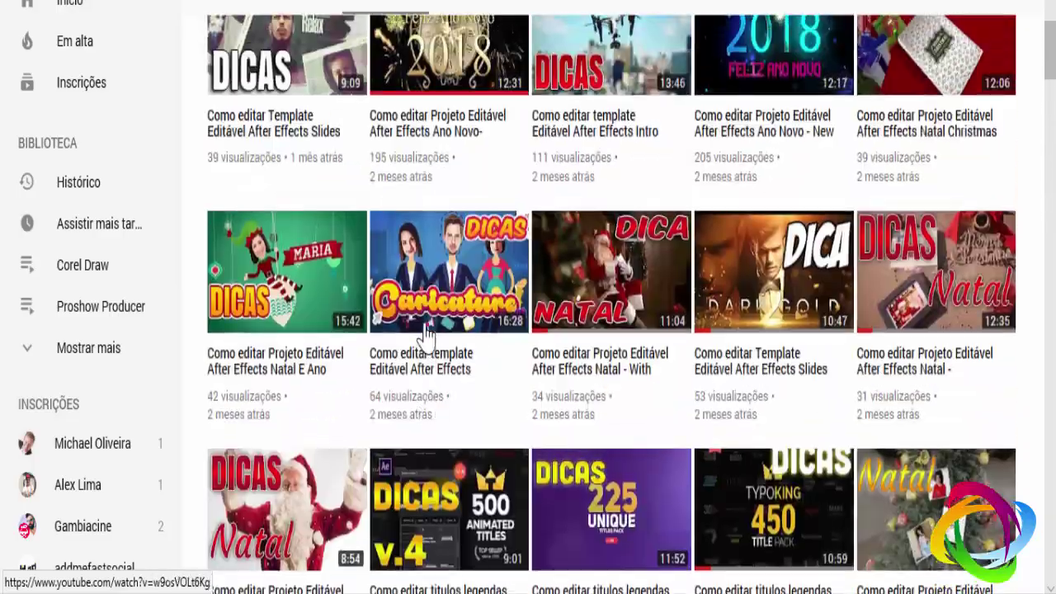
scroll(425, 330, "up", 3)
scroll(426, 330, "up", 3)
scroll(427, 334, "up", 5)
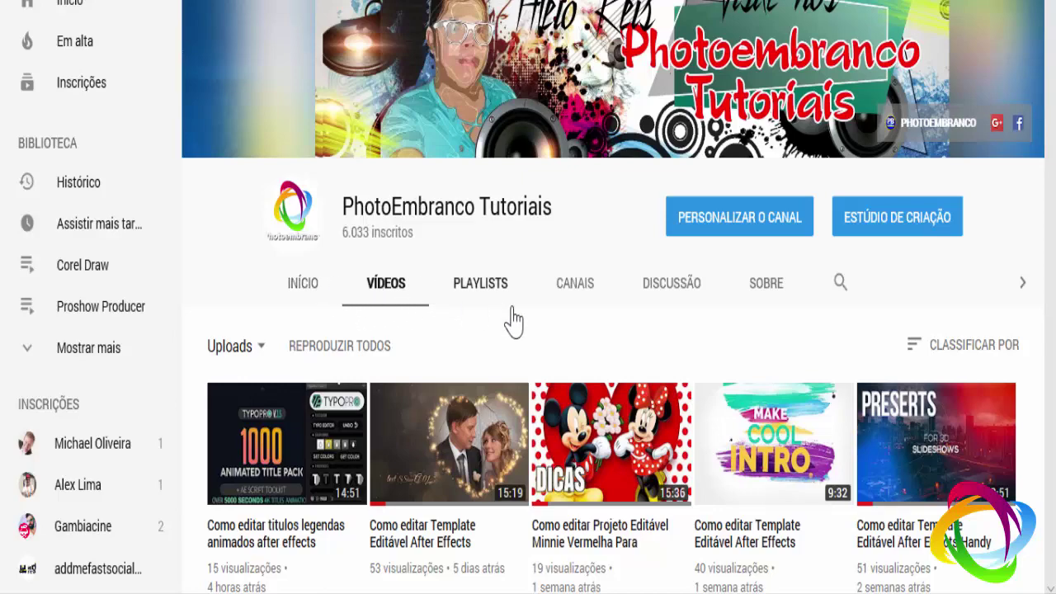
scroll(605, 367, "down", 3)
scroll(585, 365, "down", 3)
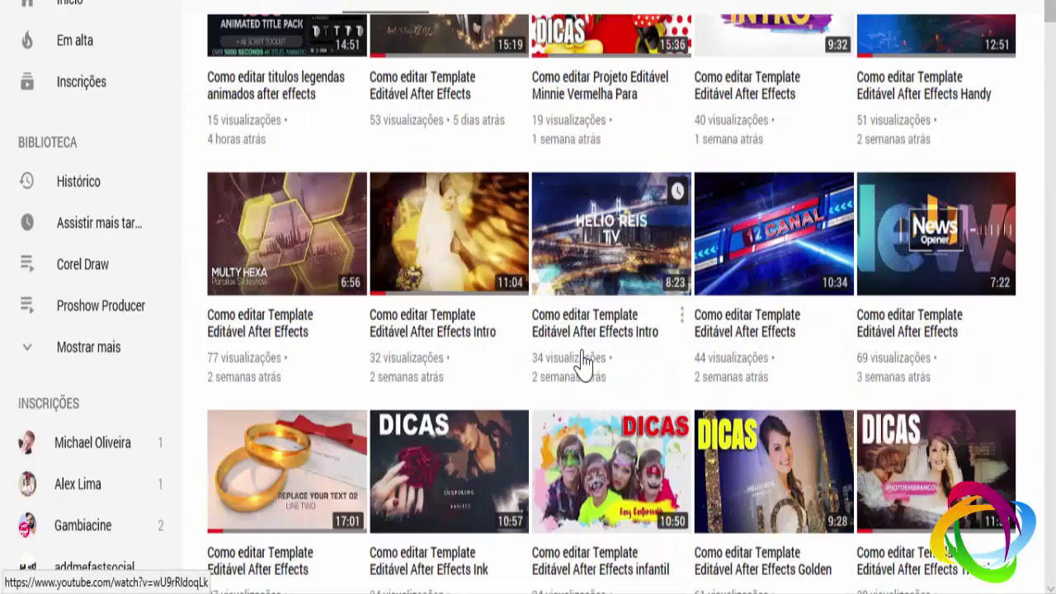
scroll(503, 350, "down", 2)
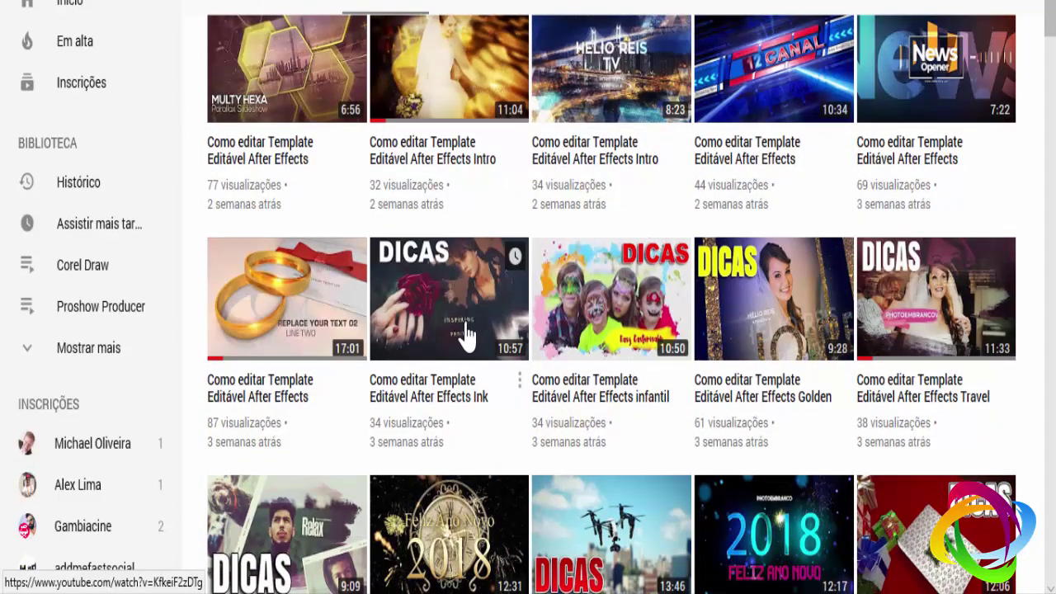
scroll(460, 317, "down", 3)
scroll(459, 322, "down", 2)
scroll(459, 330, "down", 3)
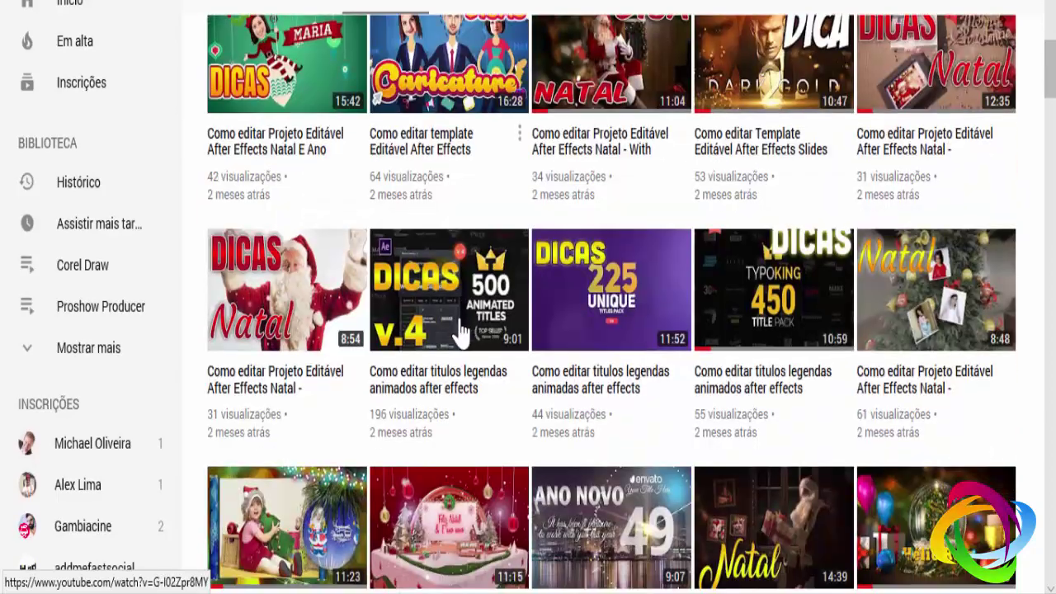
scroll(458, 339, "down", 4)
scroll(458, 337, "up", 5)
scroll(458, 336, "up", 5)
scroll(459, 337, "up", 5)
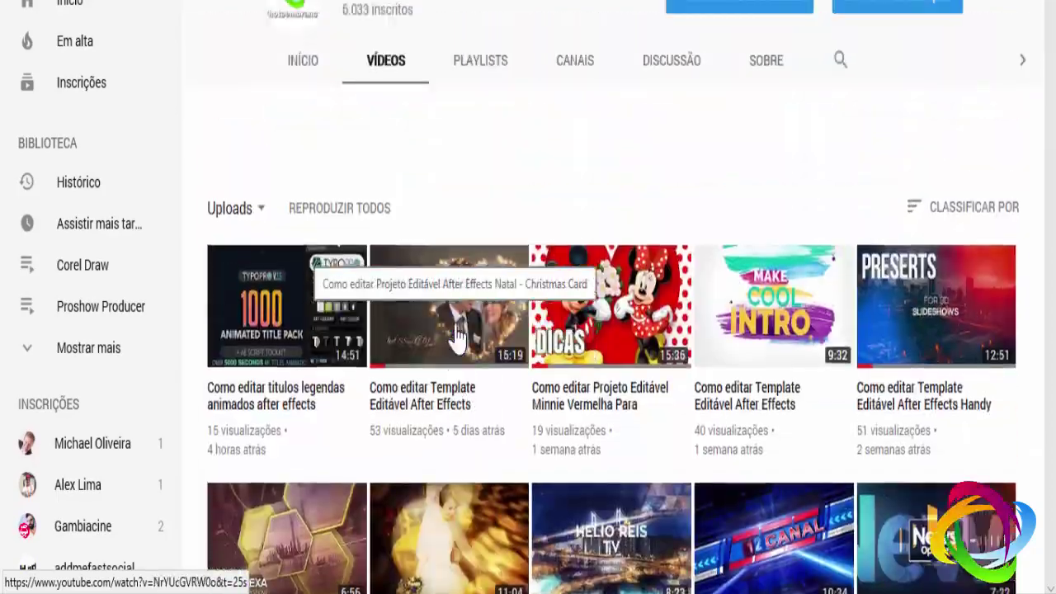
scroll(461, 337, "up", 5)
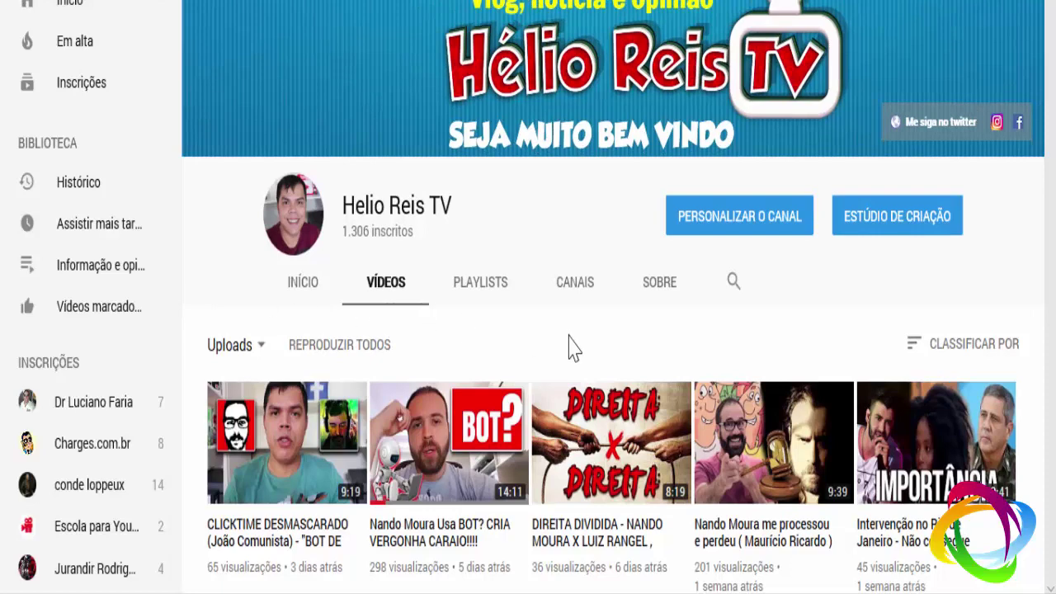
- Scroll up and down through the vlog channel's Vídeos page listing
scroll(561, 340, "down", 3)
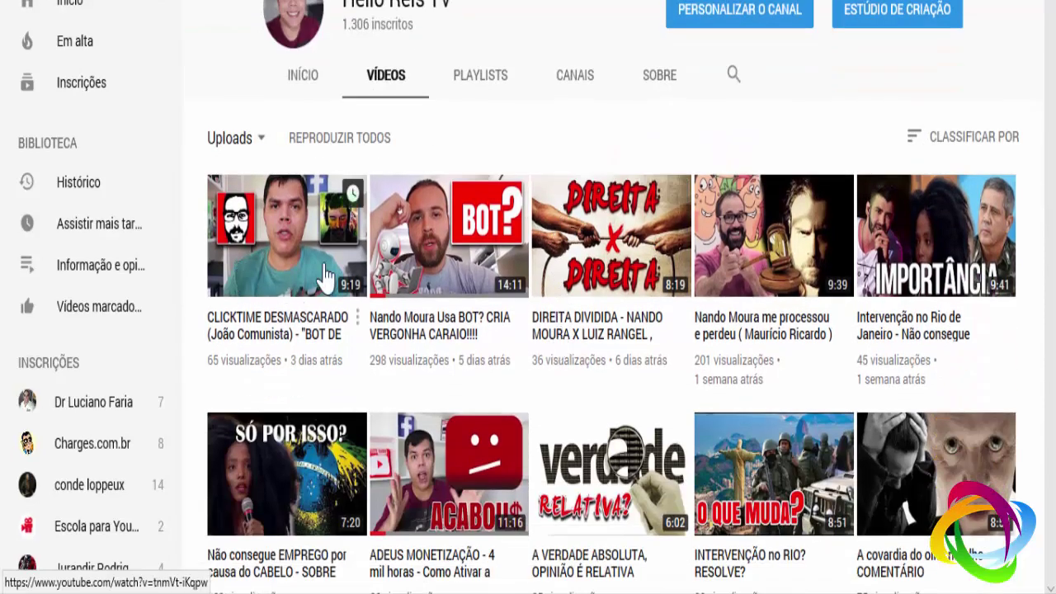
scroll(365, 302, "down", 3)
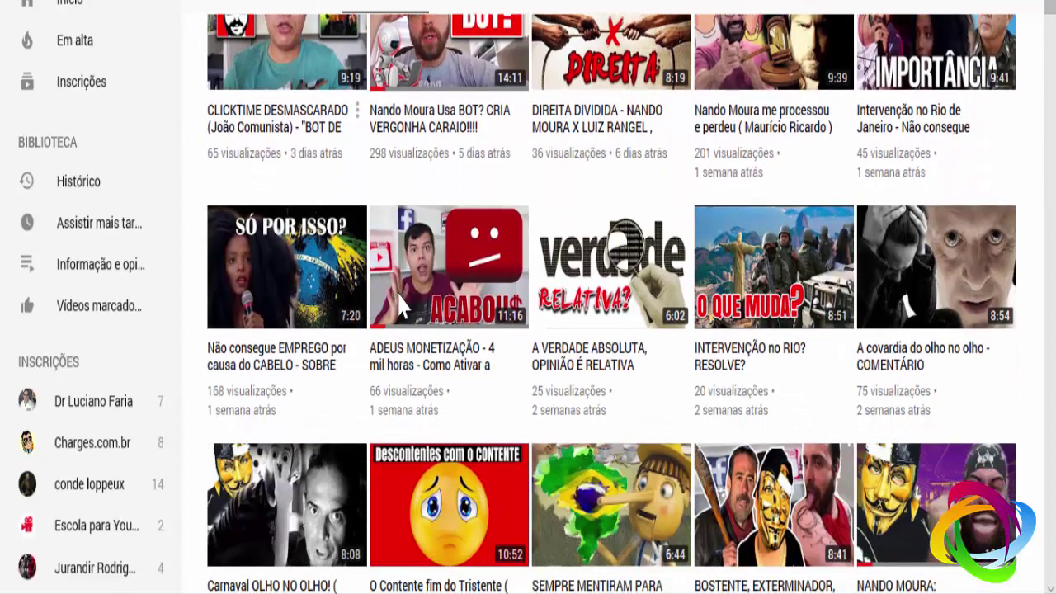
scroll(675, 314, "up", 3)
scroll(278, 334, "down", 5)
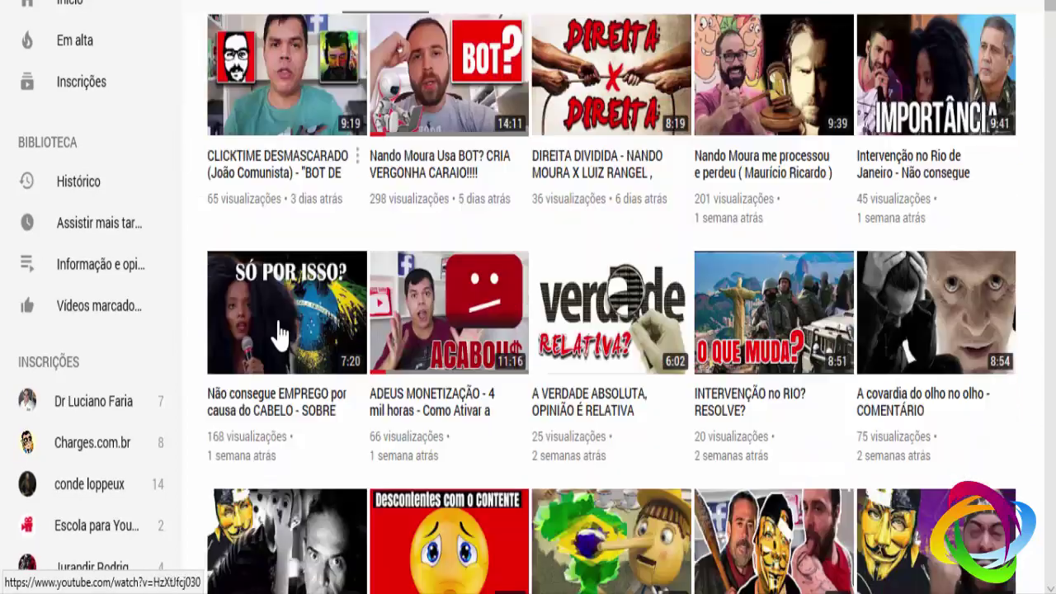
scroll(293, 318, "down", 5)
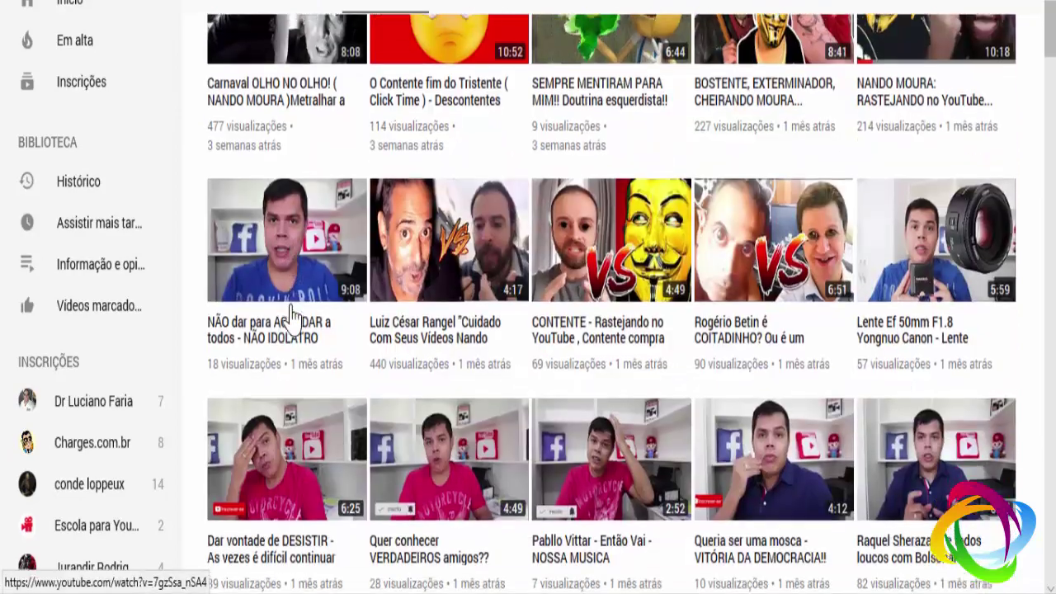
scroll(293, 317, "down", 5)
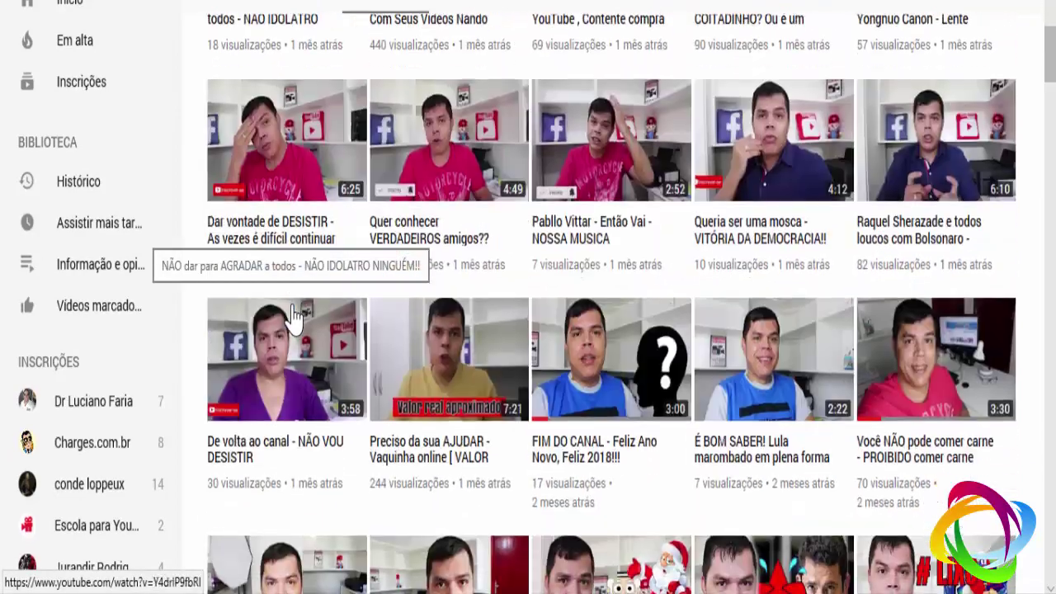
scroll(293, 318, "down", 4)
scroll(291, 326, "down", 4)
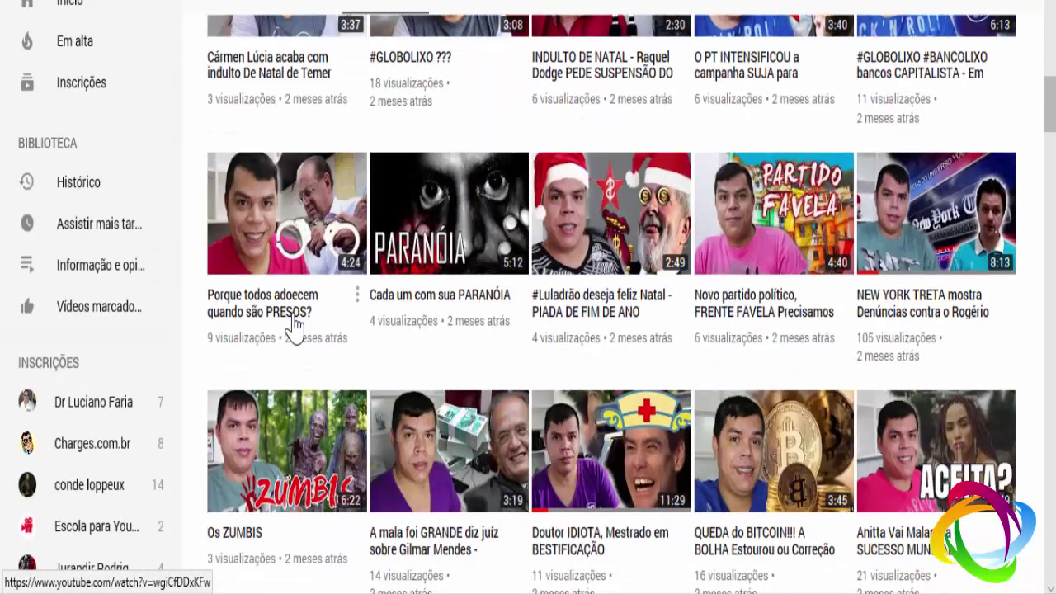
scroll(294, 326, "up", 2)
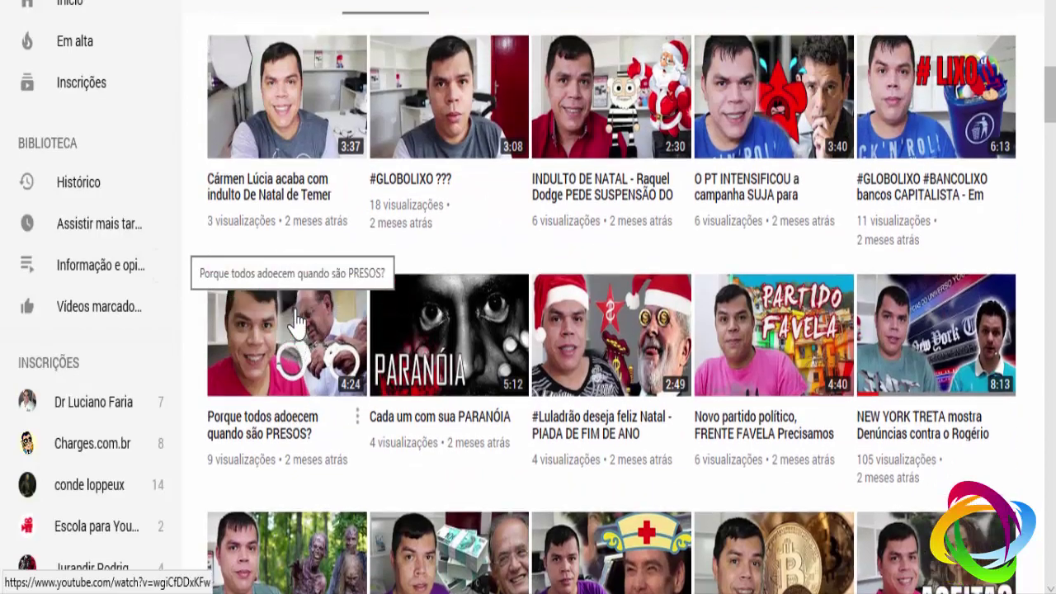
scroll(313, 323, "up", 5)
scroll(660, 358, "up", 5)
scroll(508, 312, "up", 4)
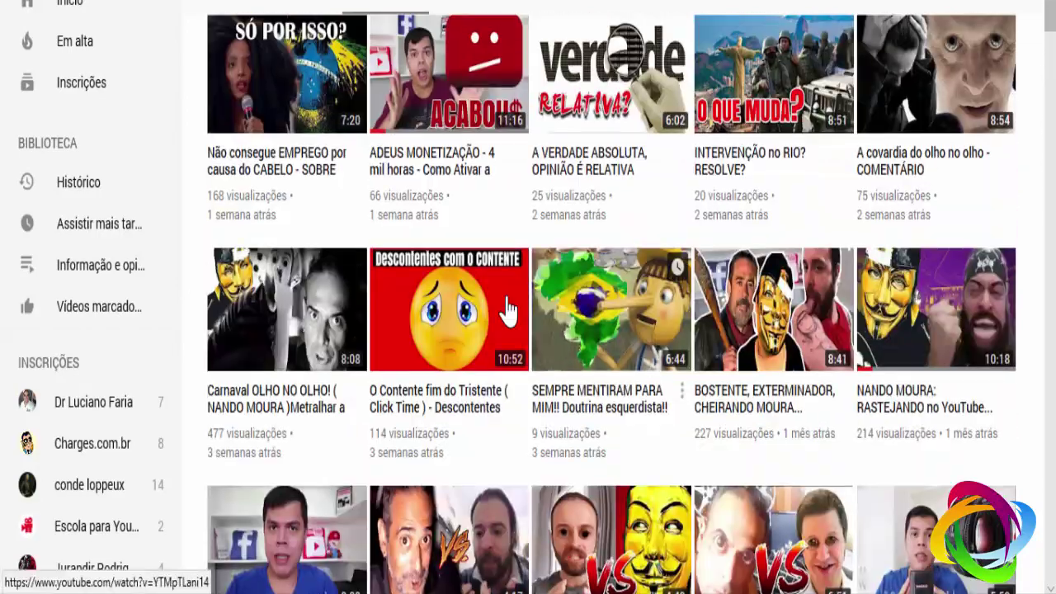
scroll(632, 236, "up", 5)
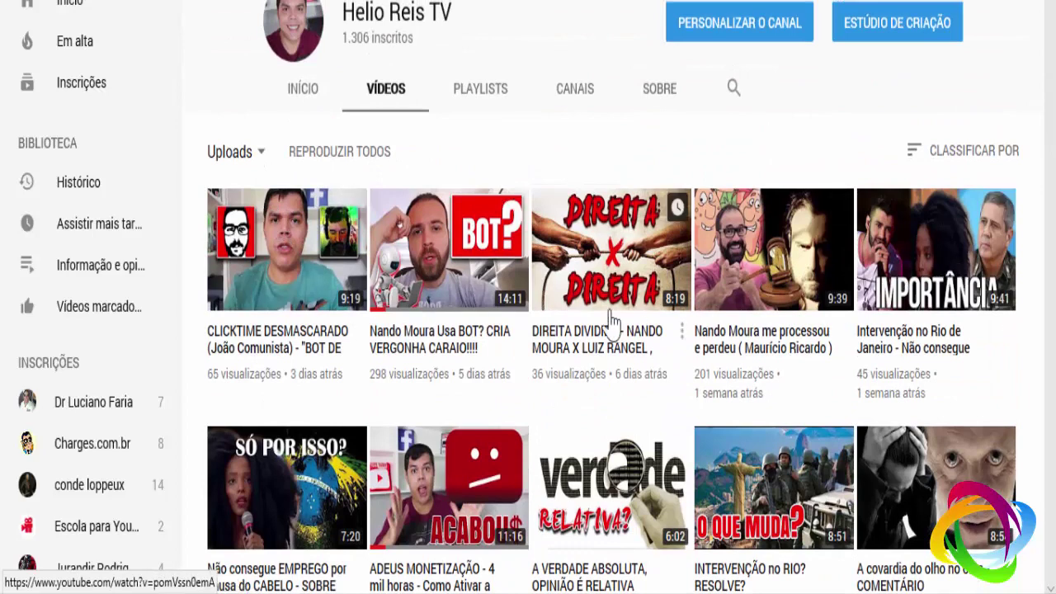
scroll(548, 317, "up", 2)
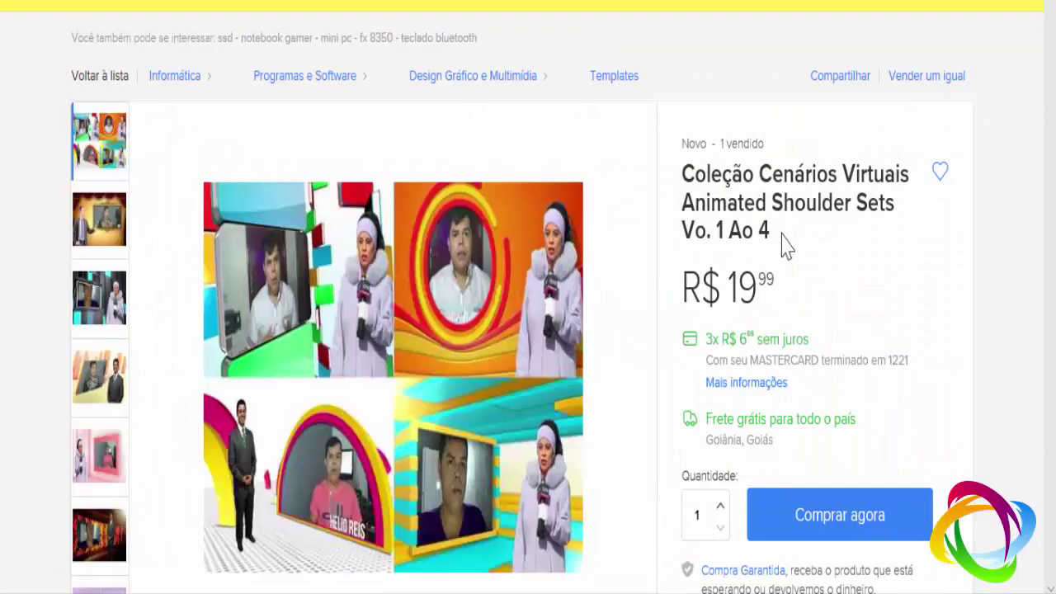
- Highlight the virtual sets listing's full product title and its price
left_click_drag(691, 176, 783, 231)
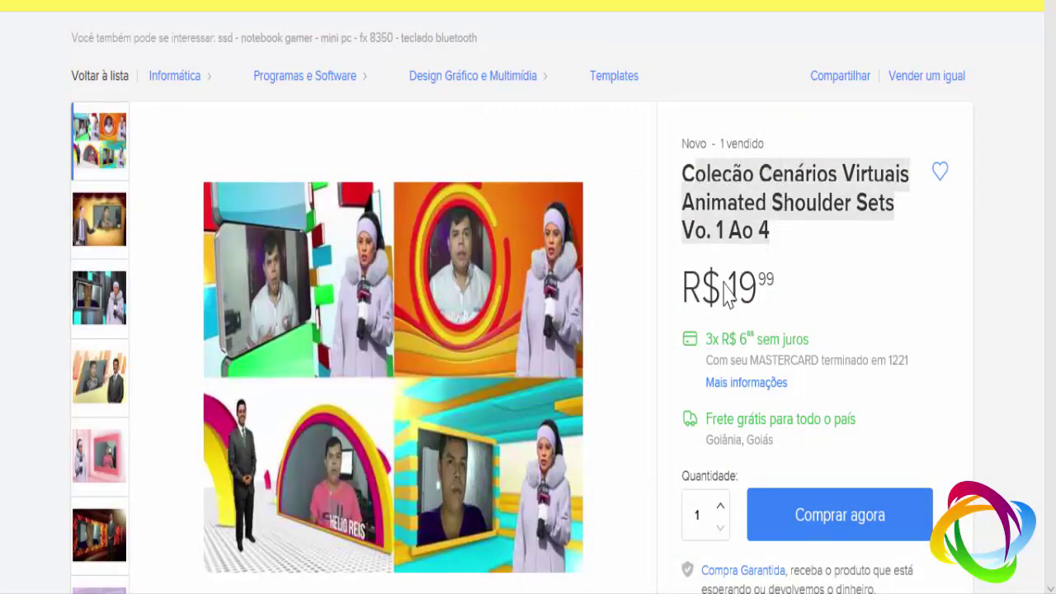
left_click_drag(726, 293, 790, 288)
scroll(842, 255, "down", 3)
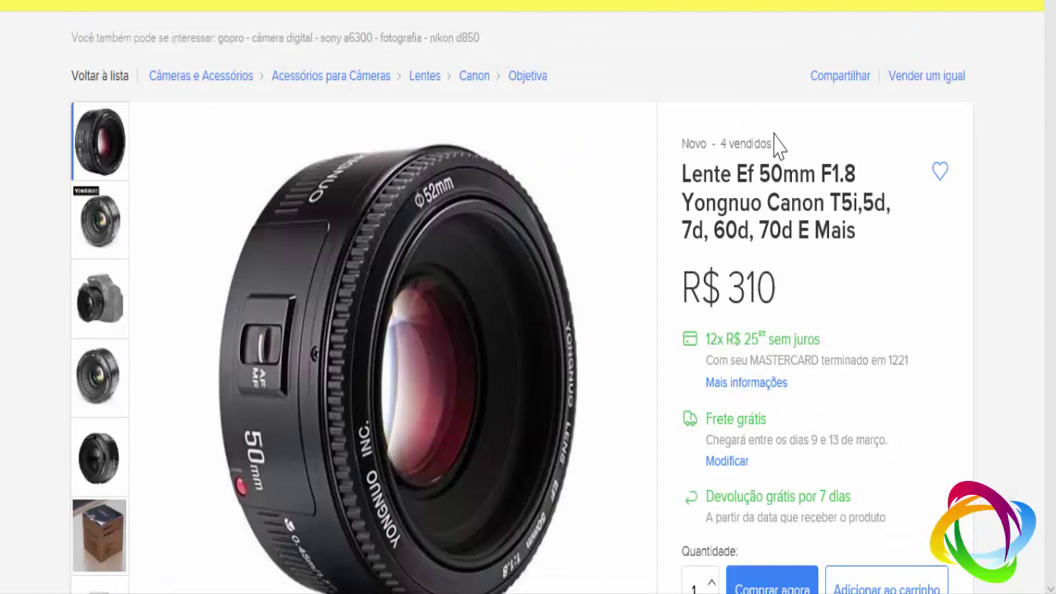
- Highlight the lens price 310, then scroll down toward the Takstar Sgc 598 microphone listing
left_click_drag(726, 289, 791, 297)
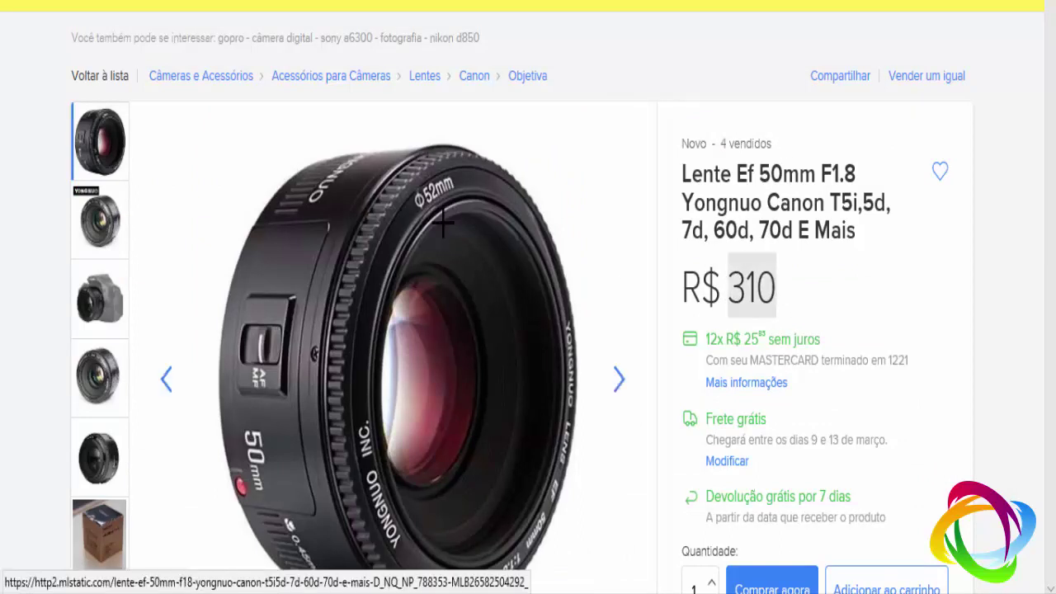
left_click(839, 250)
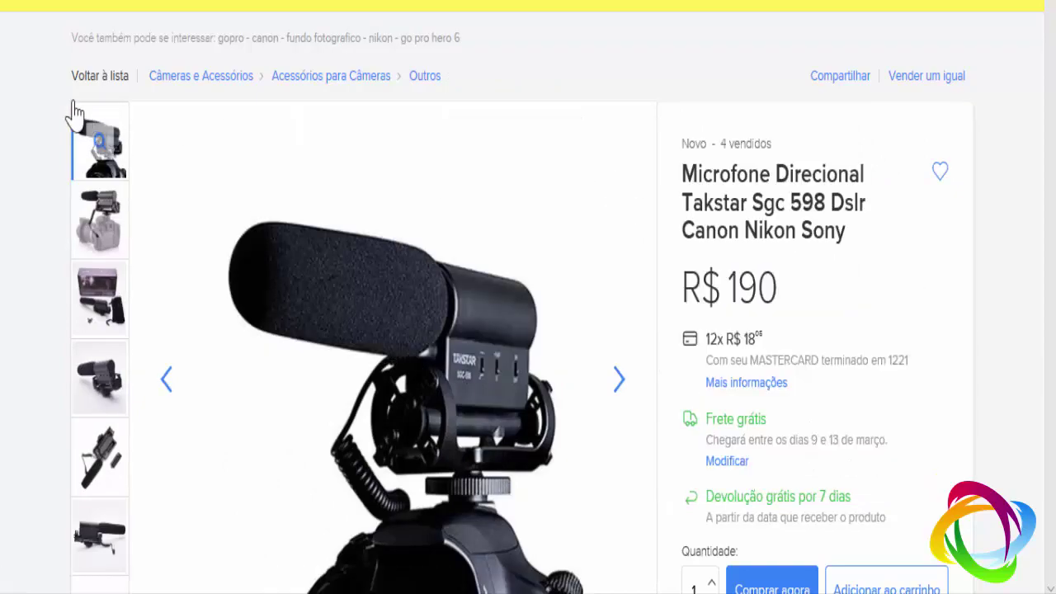
scroll(19, 122, "down", 4)
scroll(4, 214, "down", 2)
scroll(3, 221, "down", 4)
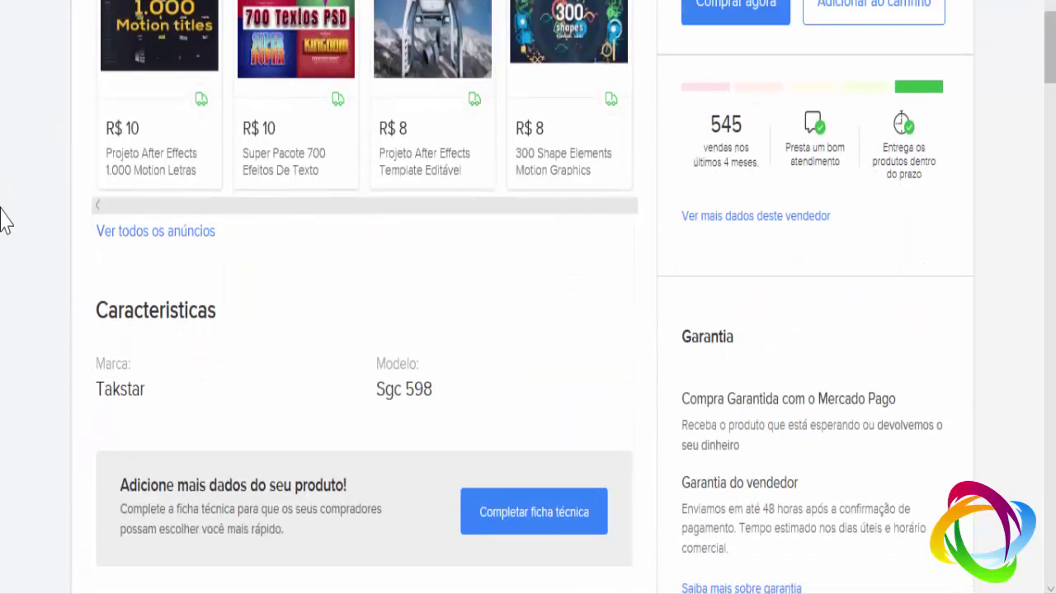
scroll(5, 223, "down", 3)
scroll(10, 219, "up", 7)
scroll(13, 202, "up", 5)
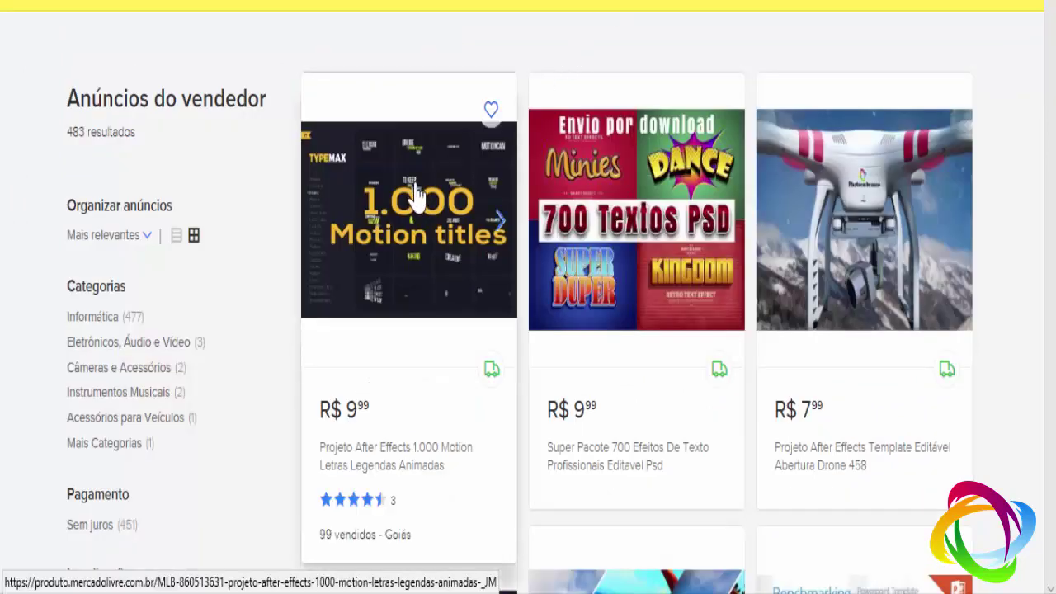
scroll(382, 244, "down", 3)
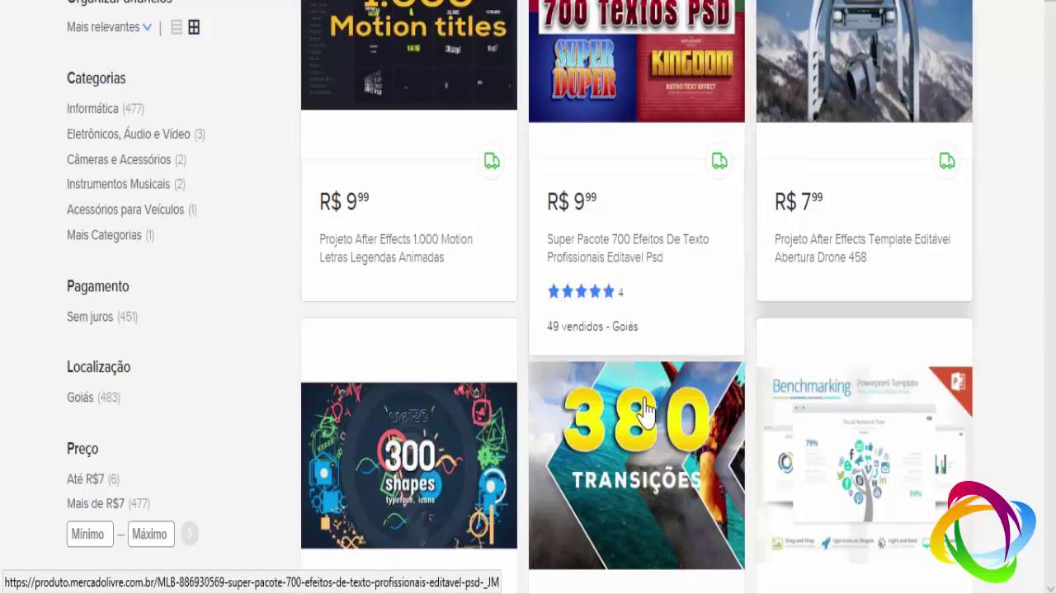
scroll(547, 435, "down", 1)
scroll(542, 280, "up", 1)
scroll(542, 280, "up", 3)
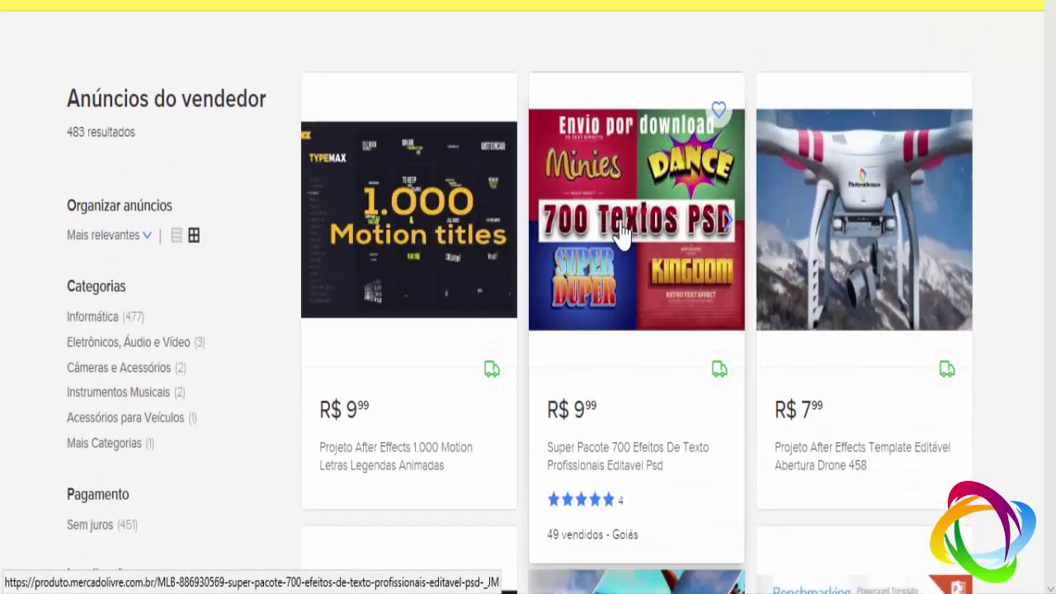
scroll(620, 235, "down", 3)
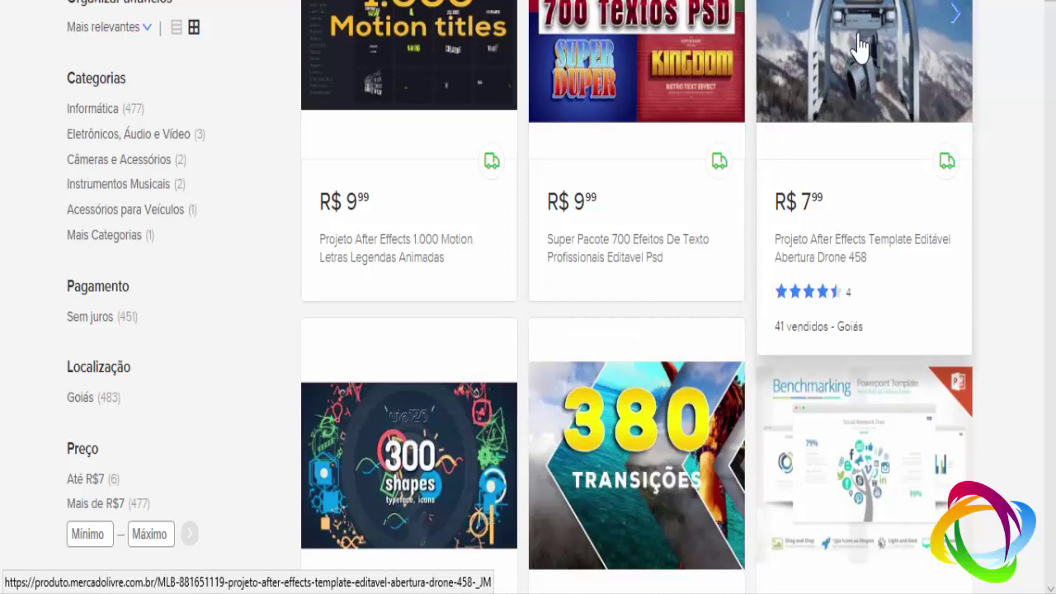
scroll(862, 74, "down", 3)
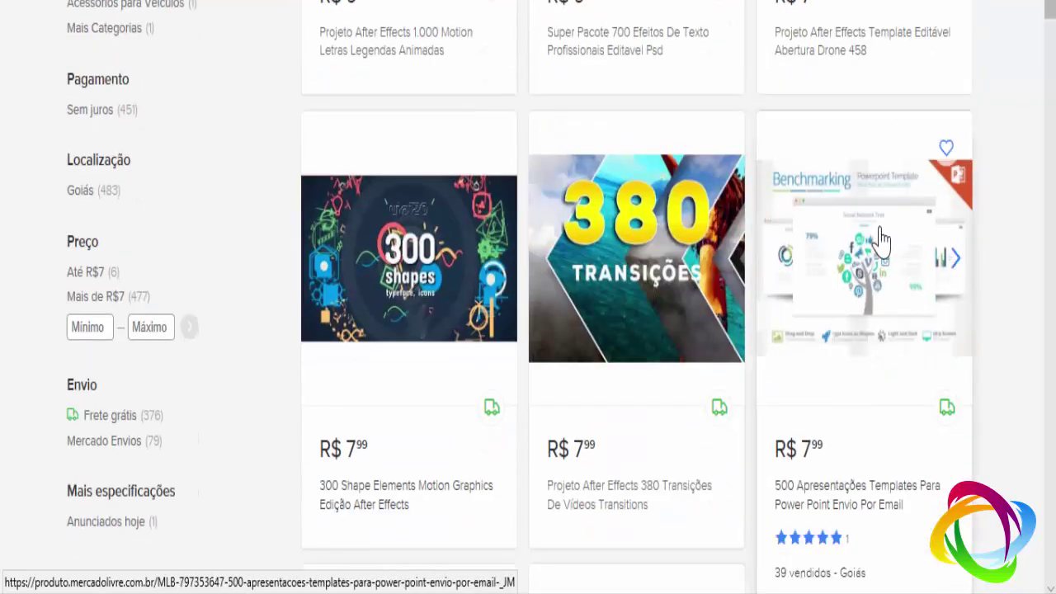
scroll(881, 239, "down", 4)
scroll(881, 238, "down", 4)
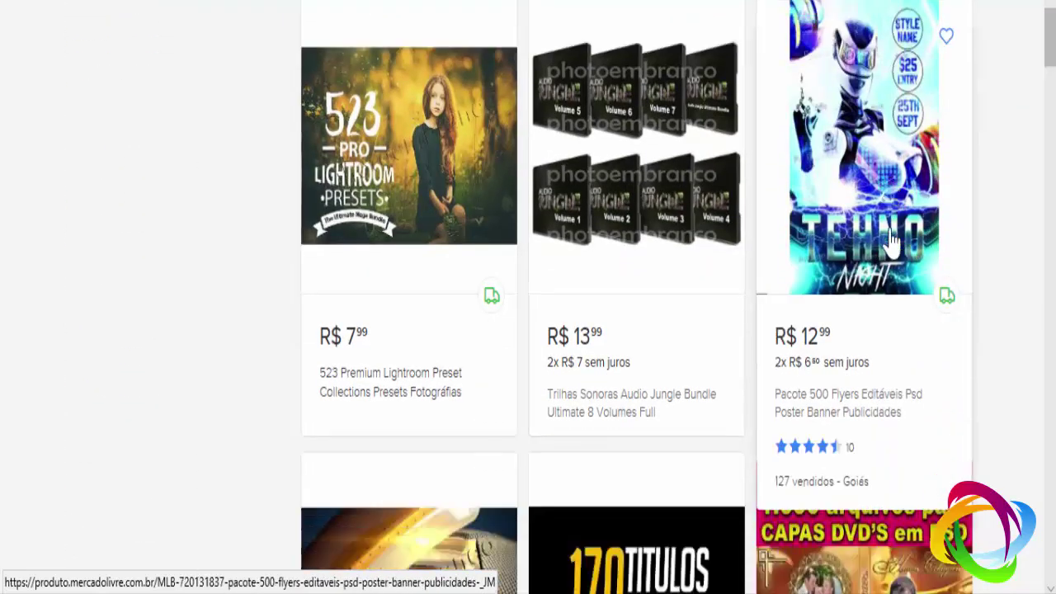
scroll(891, 238, "down", 2)
scroll(884, 276, "down", 3)
scroll(311, 242, "down", 1)
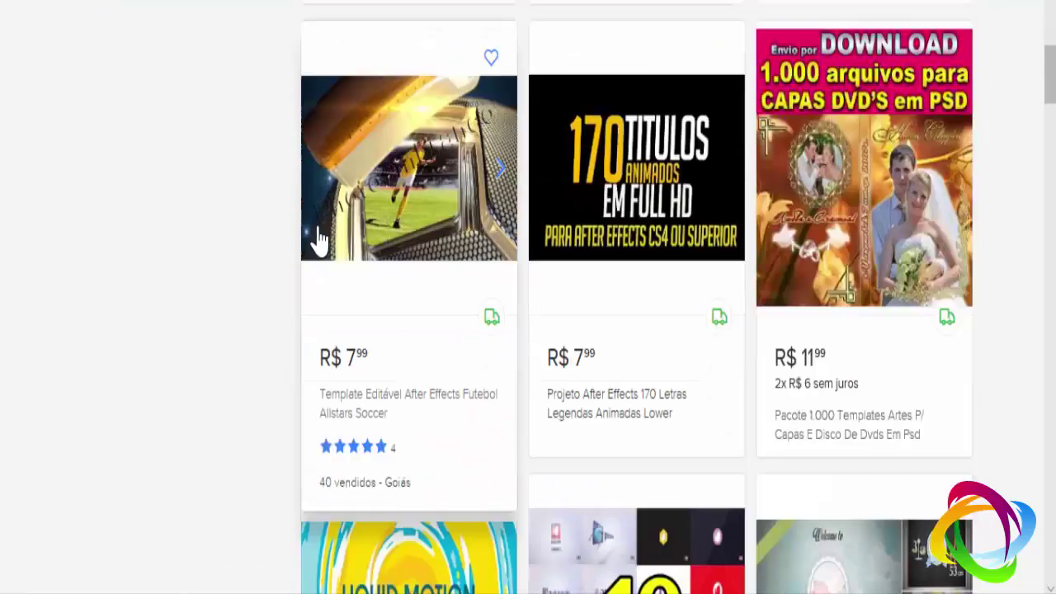
scroll(170, 220, "down", 5)
scroll(258, 190, "down", 5)
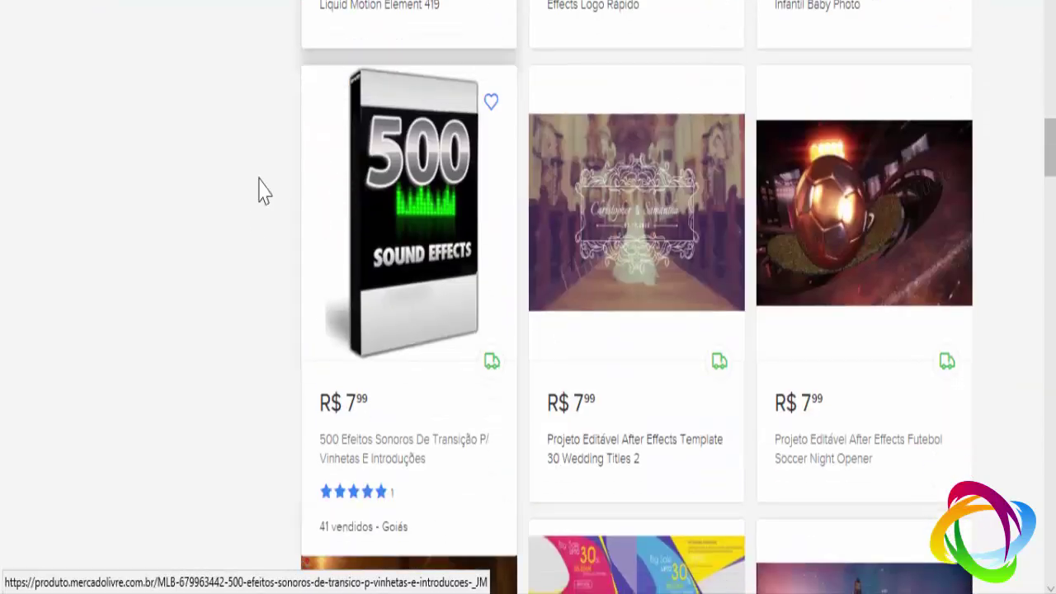
scroll(106, 189, "down", 2)
scroll(106, 189, "down", 3)
scroll(106, 189, "down", 5)
scroll(656, 103, "up", 4)
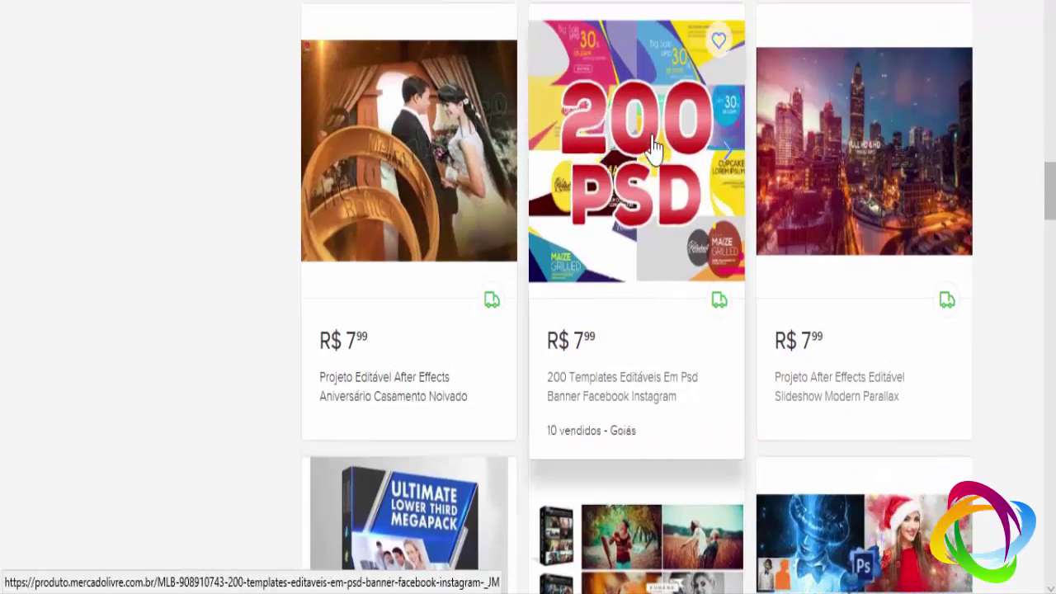
scroll(127, 236, "down", 4)
scroll(120, 224, "down", 5)
scroll(120, 216, "down", 2)
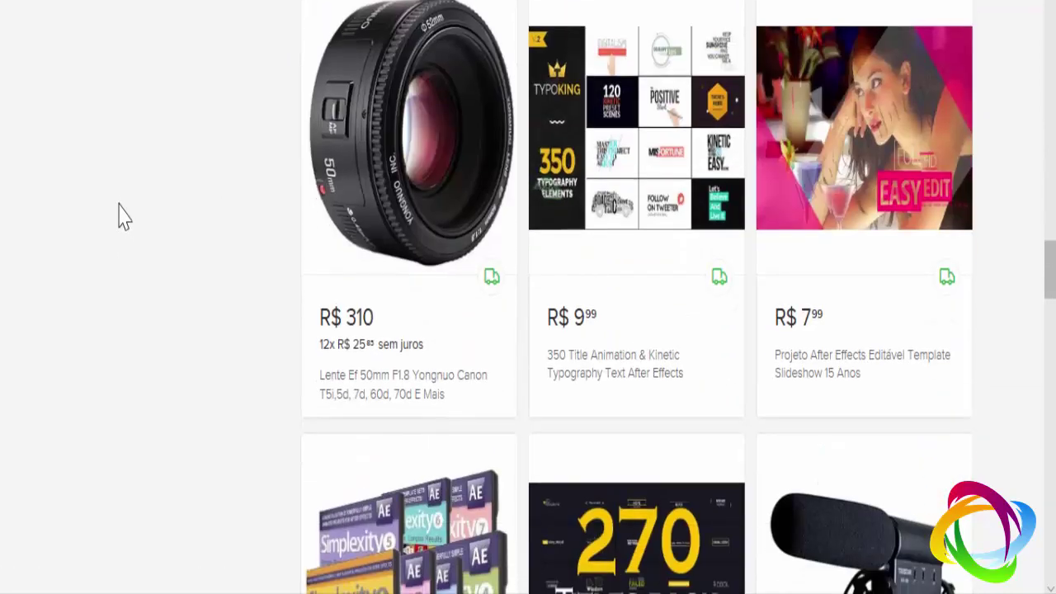
scroll(116, 201, "down", 4)
scroll(113, 217, "down", 3)
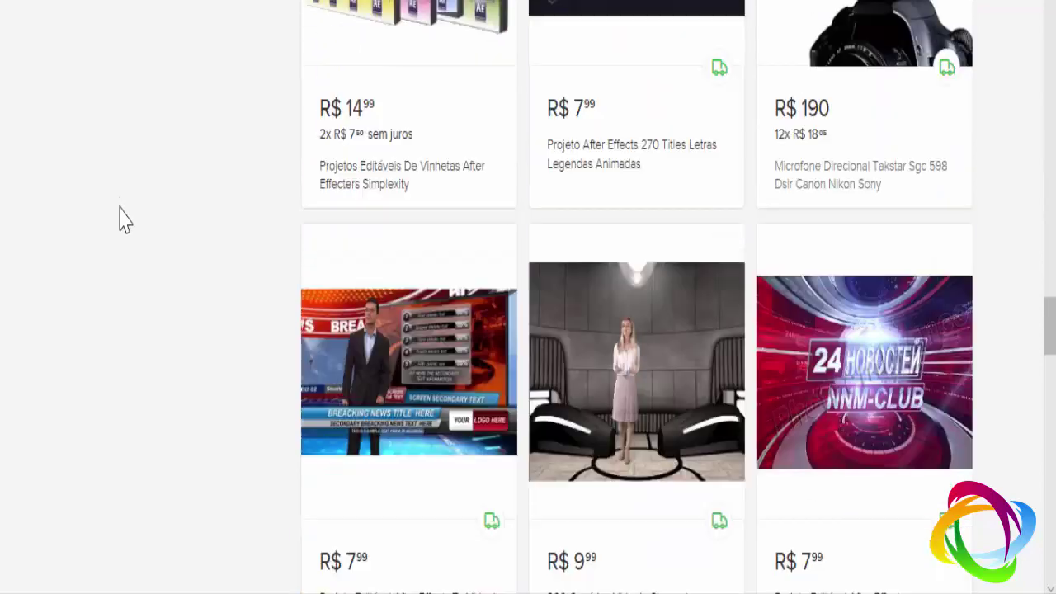
scroll(115, 225, "down", 5)
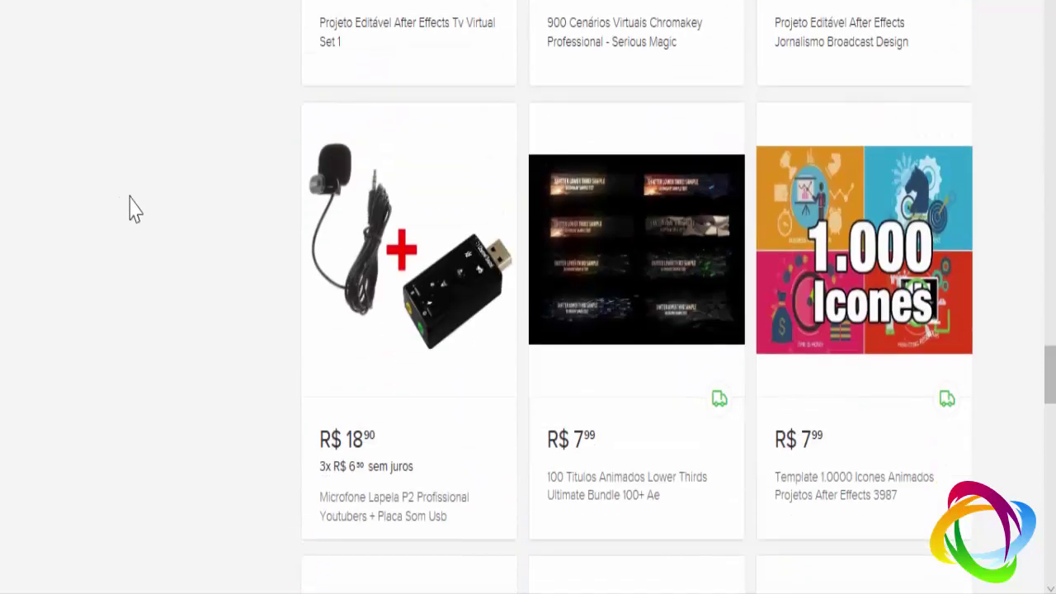
scroll(189, 196, "up", 1)
scroll(211, 201, "up", 5)
scroll(610, 103, "up", 5)
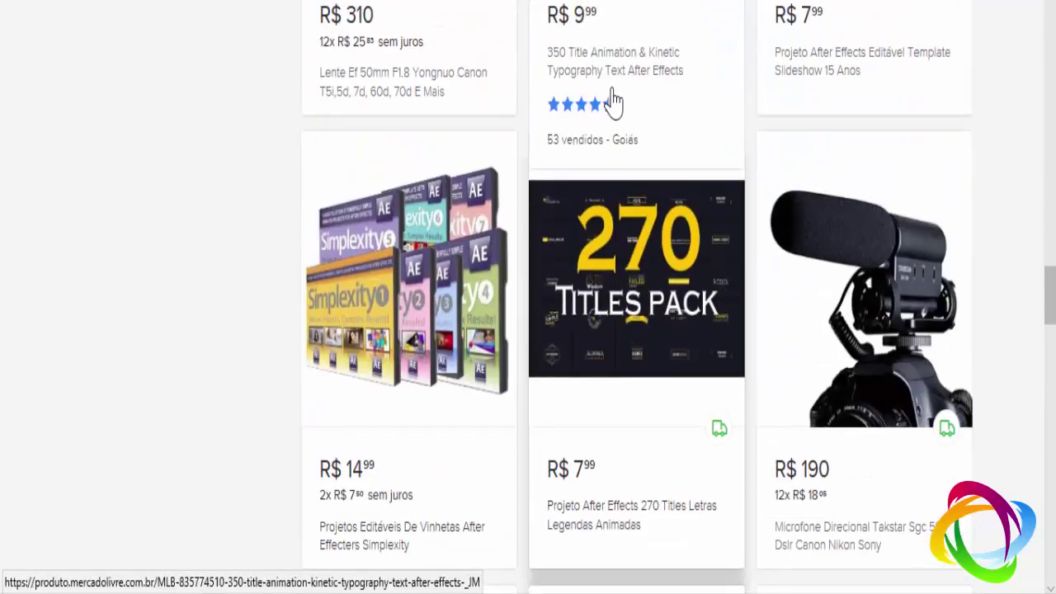
scroll(617, 240, "up", 4)
scroll(596, 229, "up", 6)
scroll(566, 228, "up", 5)
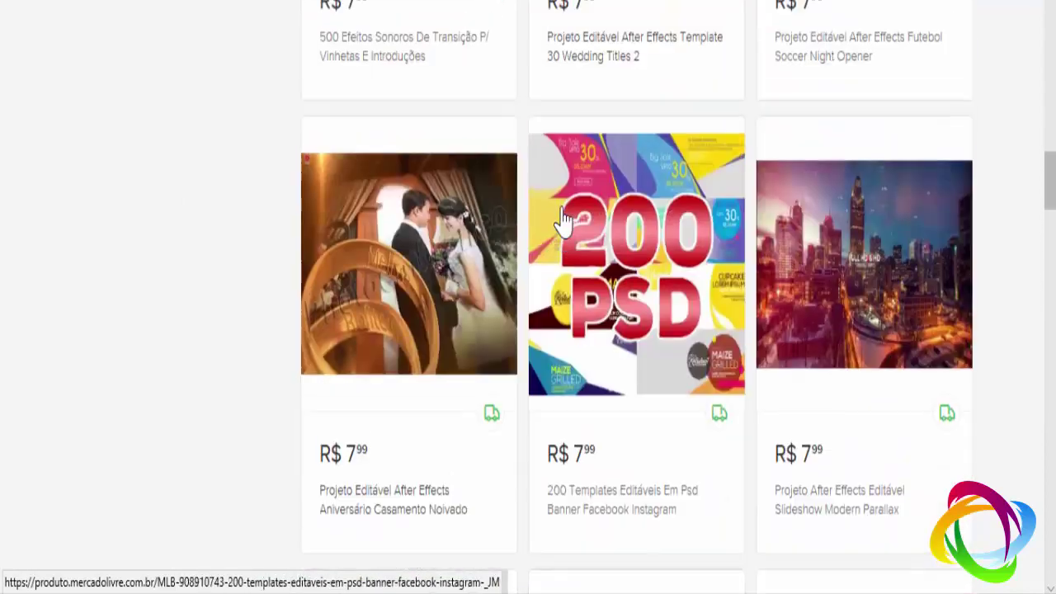
scroll(547, 228, "down", 7)
scroll(544, 210, "up", 3)
scroll(462, 219, "up", 8)
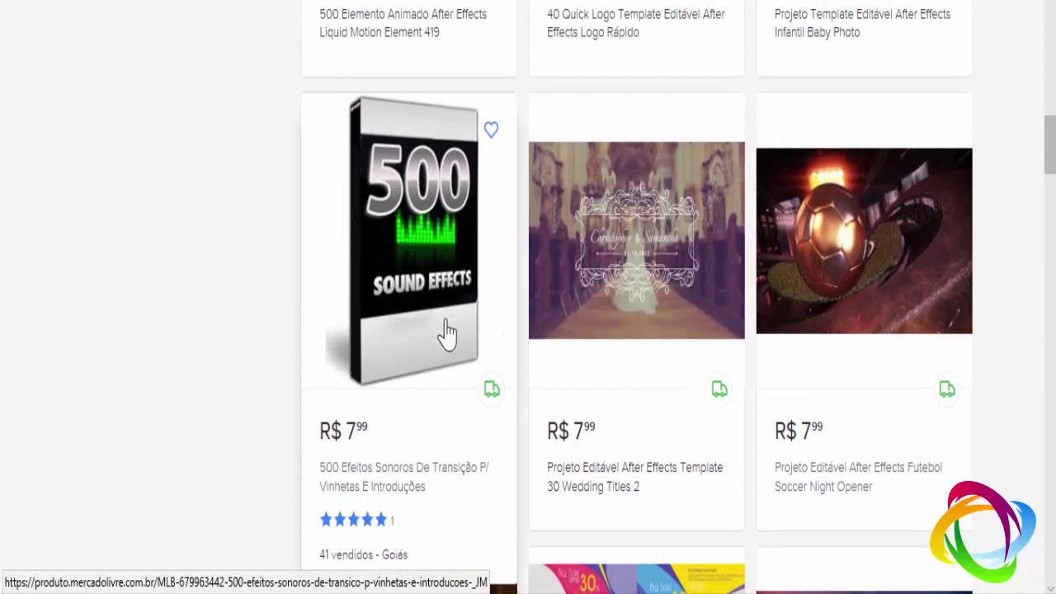
scroll(336, 245, "down", 2)
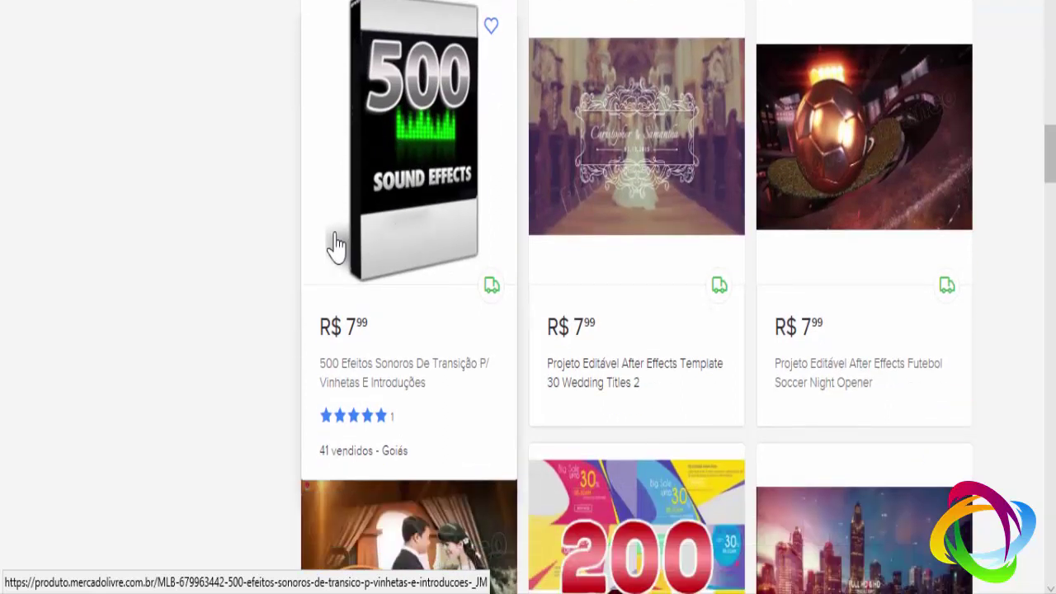
scroll(872, 295, "up", 4)
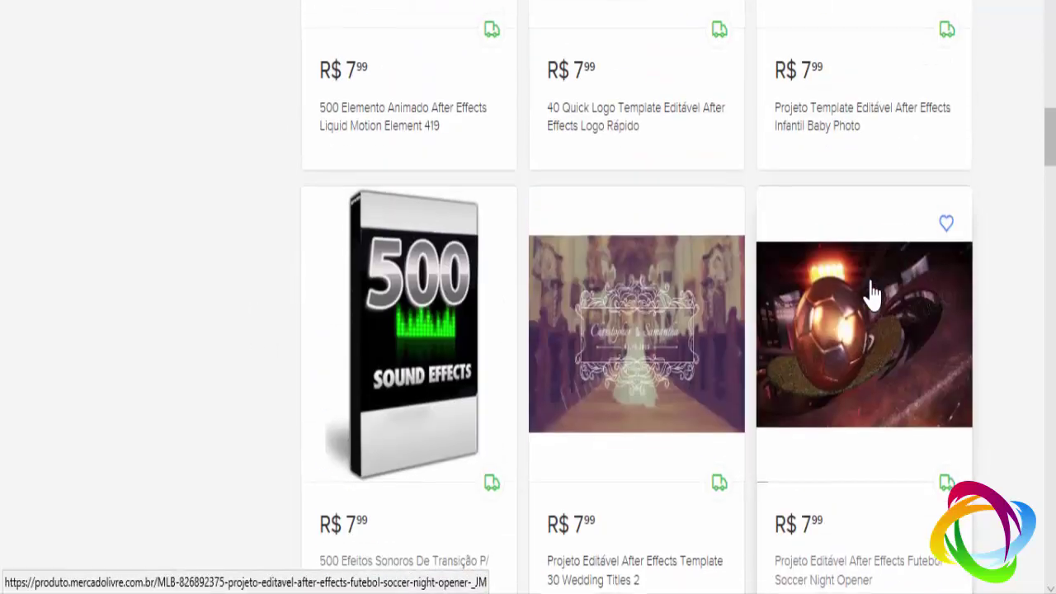
scroll(879, 296, "up", 8)
scroll(874, 247, "up", 5)
scroll(843, 132, "down", 4)
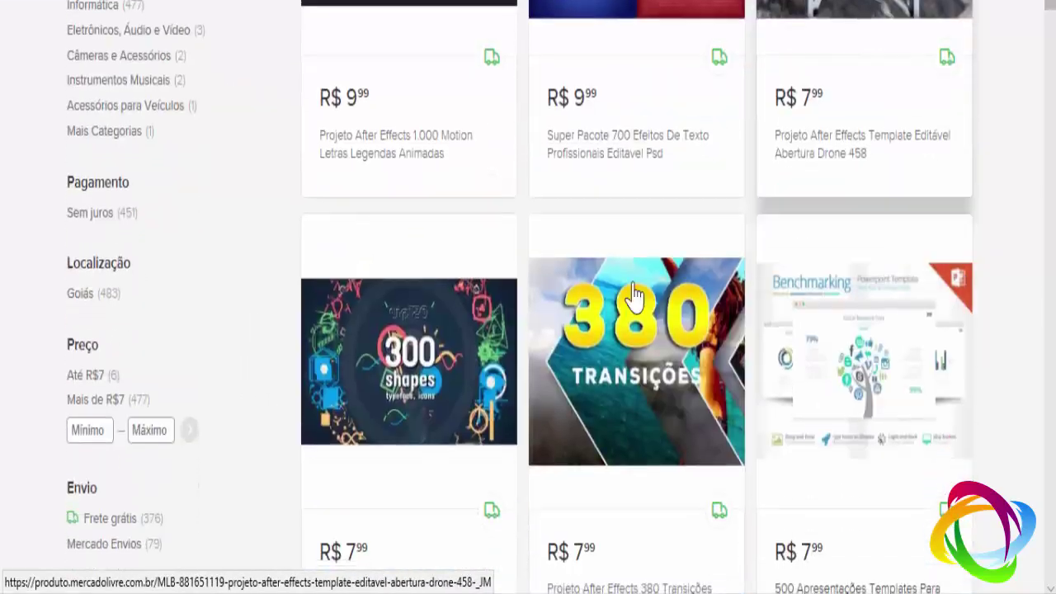
scroll(660, 248, "down", 10)
scroll(495, 314, "down", 6)
scroll(401, 335, "down", 6)
scroll(388, 329, "down", 1)
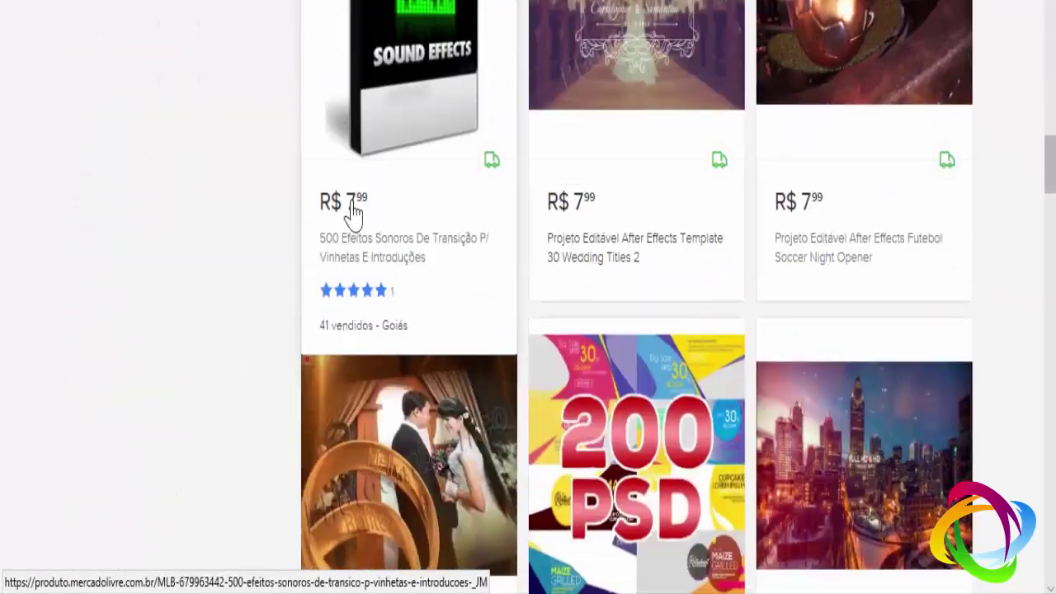
scroll(376, 245, "up", 5)
scroll(495, 272, "up", 15)
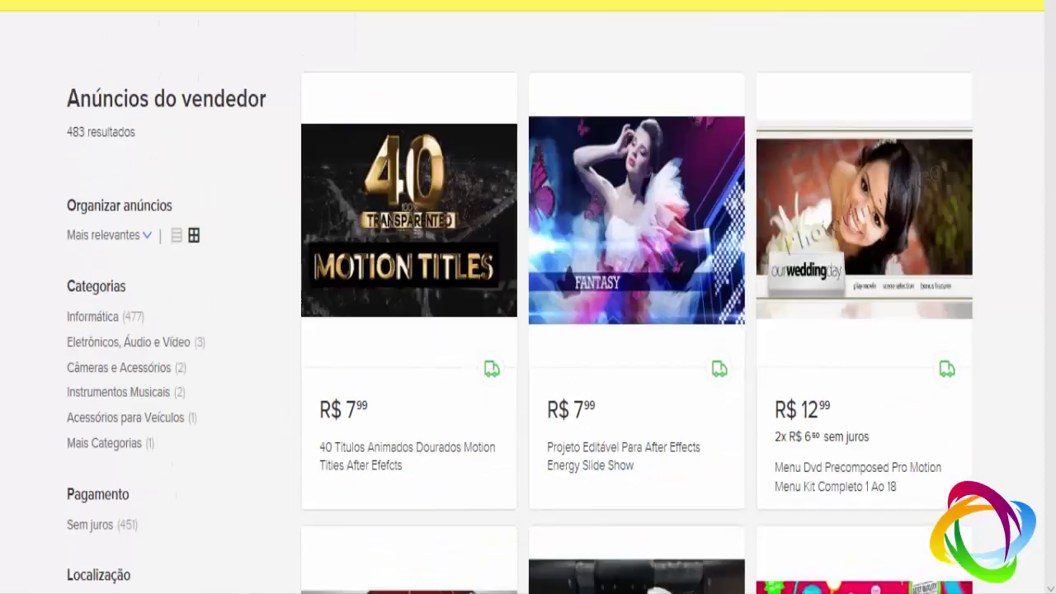
scroll(679, 300, "down", 5)
scroll(672, 284, "down", 8)
scroll(663, 52, "up", 3)
scroll(850, 202, "up", 3)
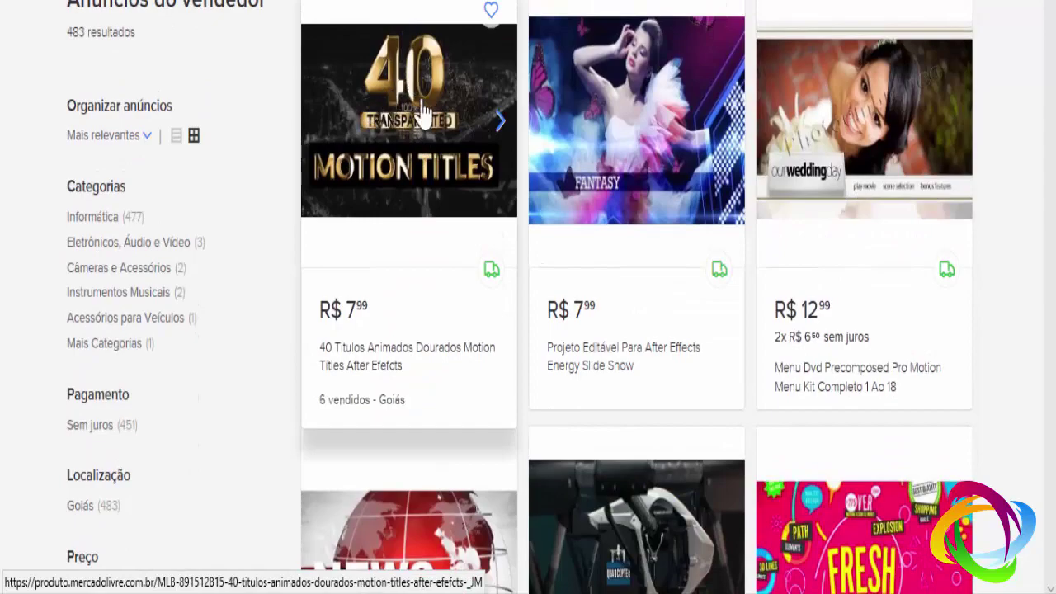
scroll(849, 160, "down", 1)
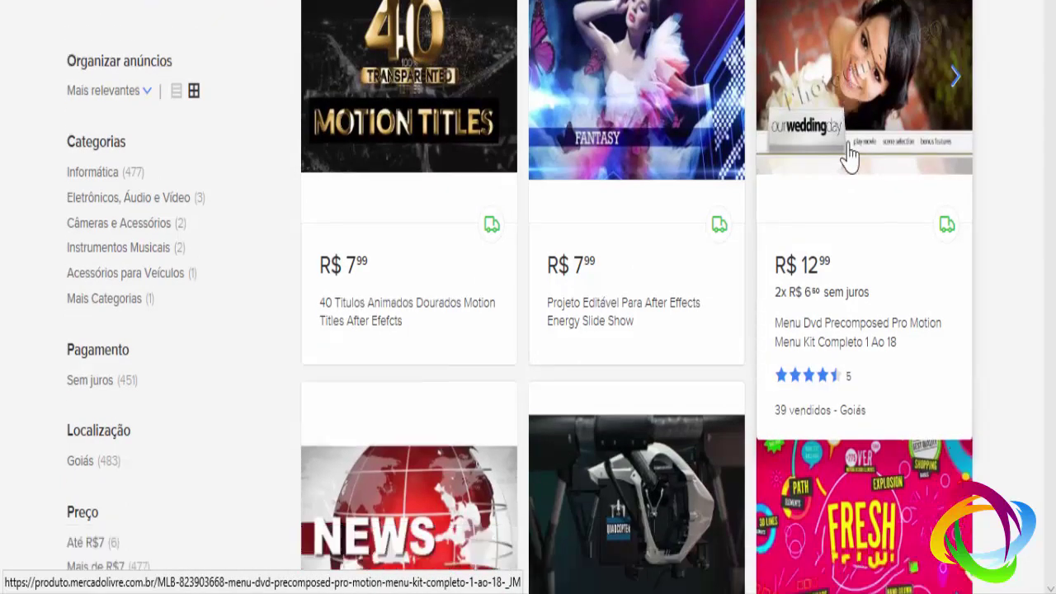
scroll(853, 141, "down", 2)
scroll(946, 202, "up", 4)
scroll(718, 275, "down", 3)
scroll(696, 306, "down", 10)
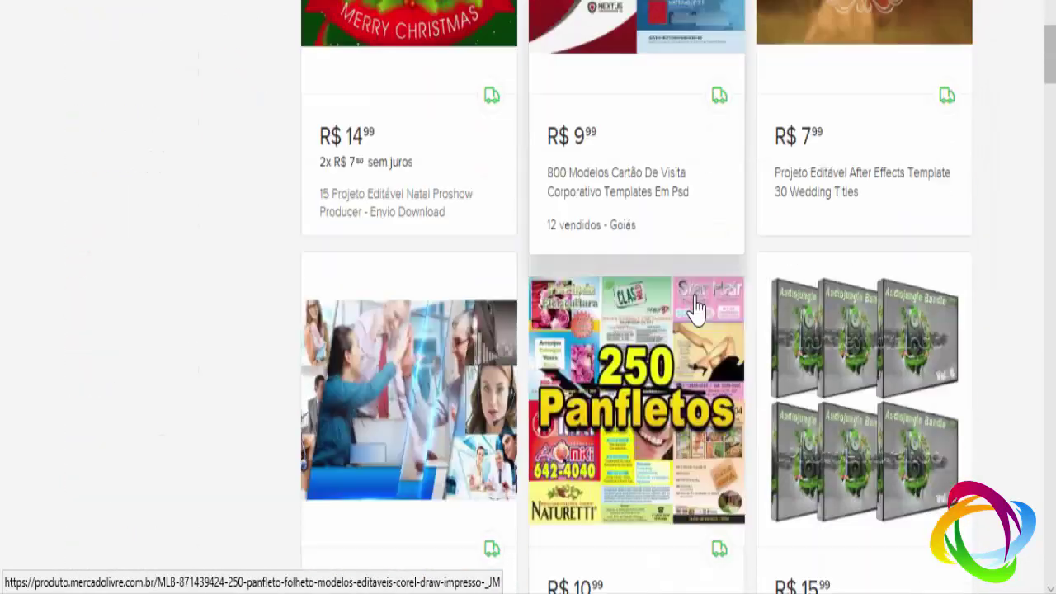
scroll(937, 133, "down", 5)
scroll(863, 165, "up", 9)
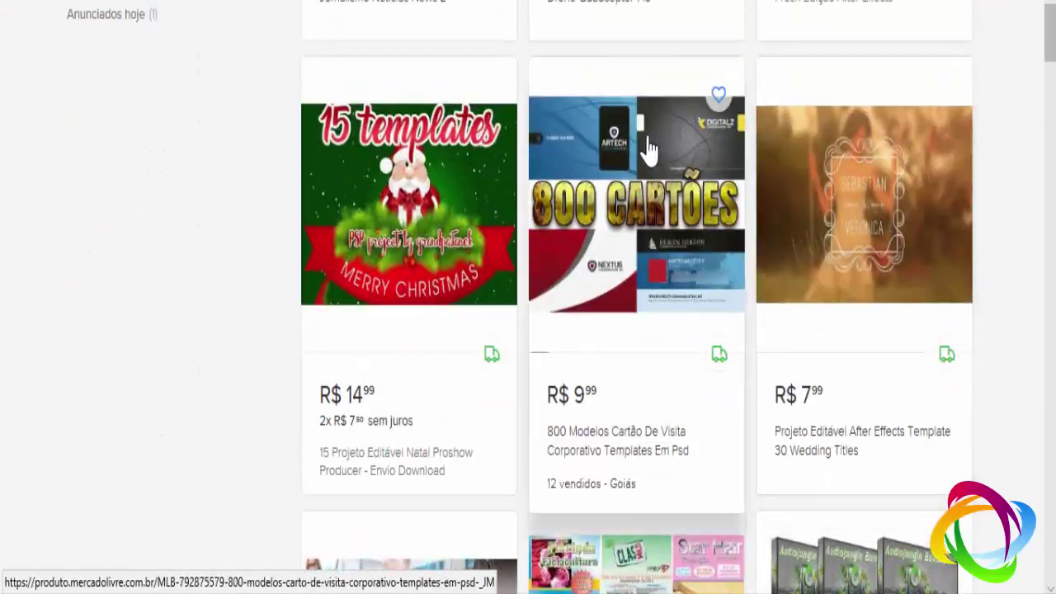
scroll(649, 165, "down", 5)
scroll(617, 278, "down", 2)
scroll(617, 278, "down", 3)
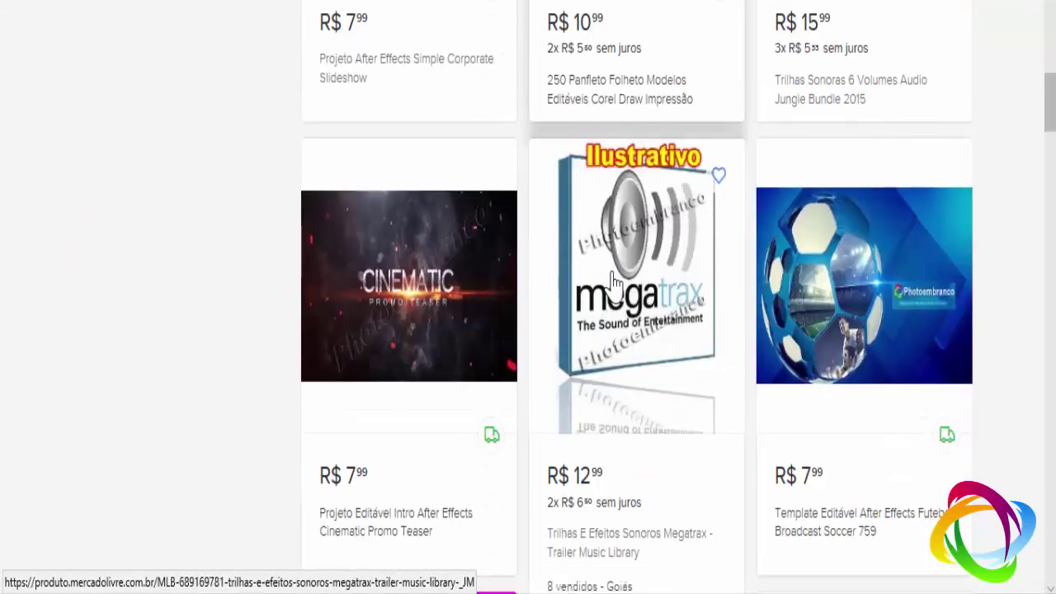
scroll(618, 279, "down", 9)
scroll(617, 279, "up", 2)
scroll(617, 278, "up", 4)
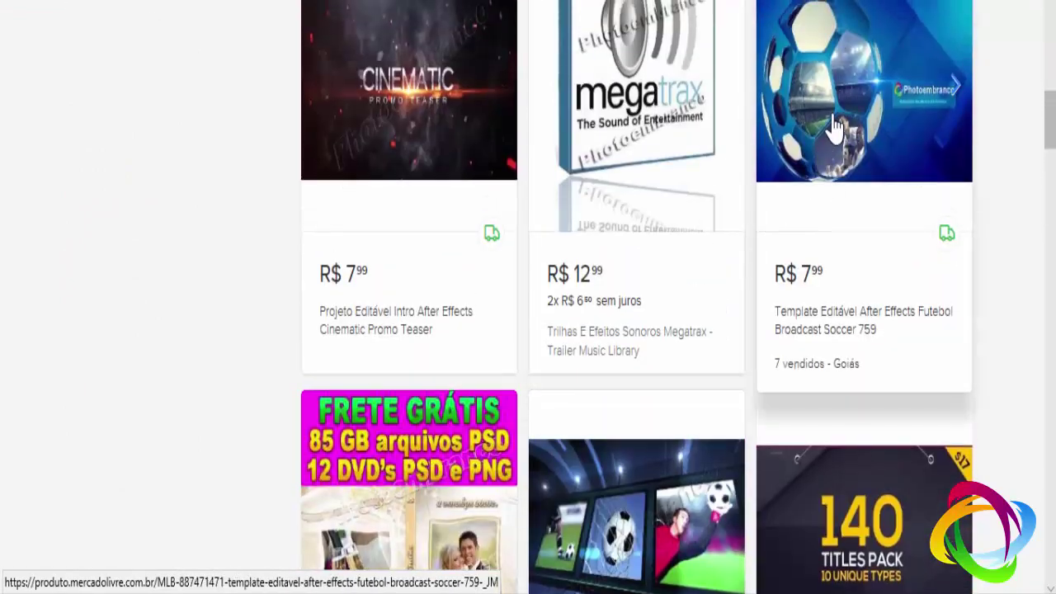
scroll(396, 396, "down", 5)
scroll(412, 387, "down", 5)
scroll(425, 365, "down", 5)
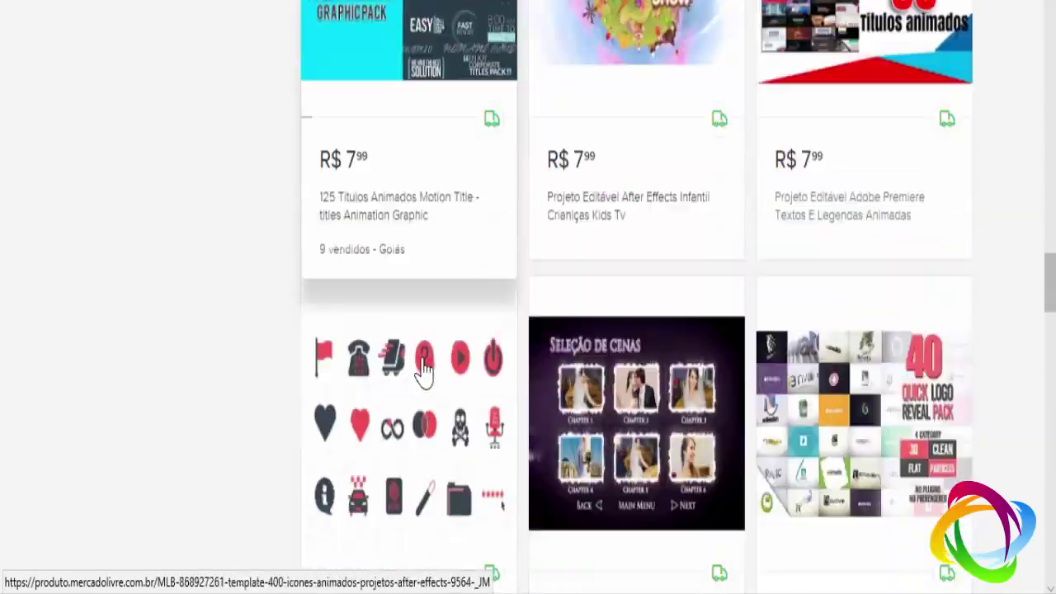
scroll(422, 386, "down", 5)
scroll(429, 404, "down", 5)
scroll(440, 427, "down", 5)
scroll(465, 426, "down", 5)
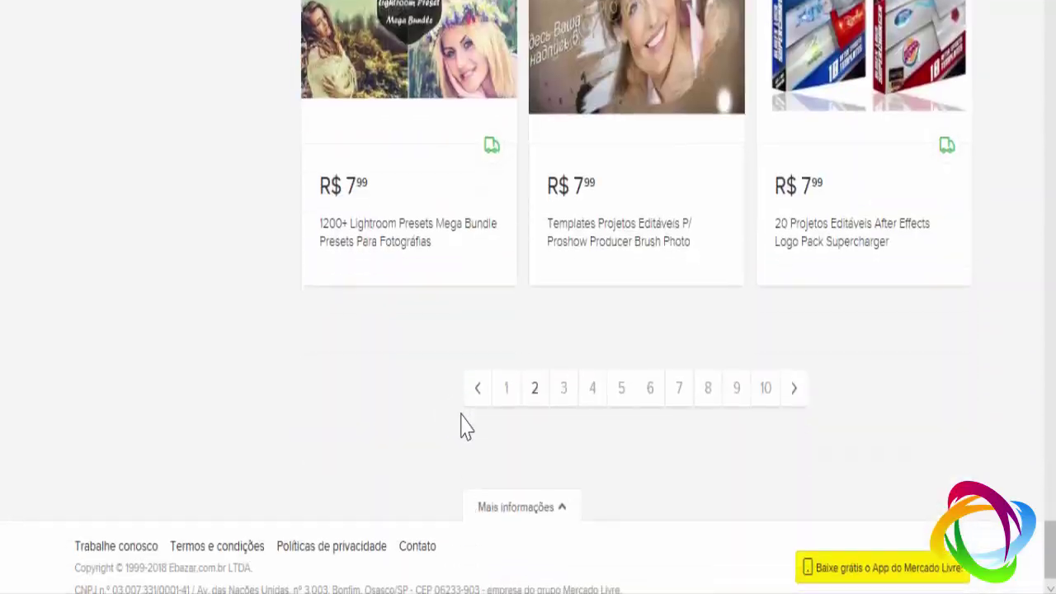
scroll(707, 364, "up", 4)
scroll(707, 364, "up", 3)
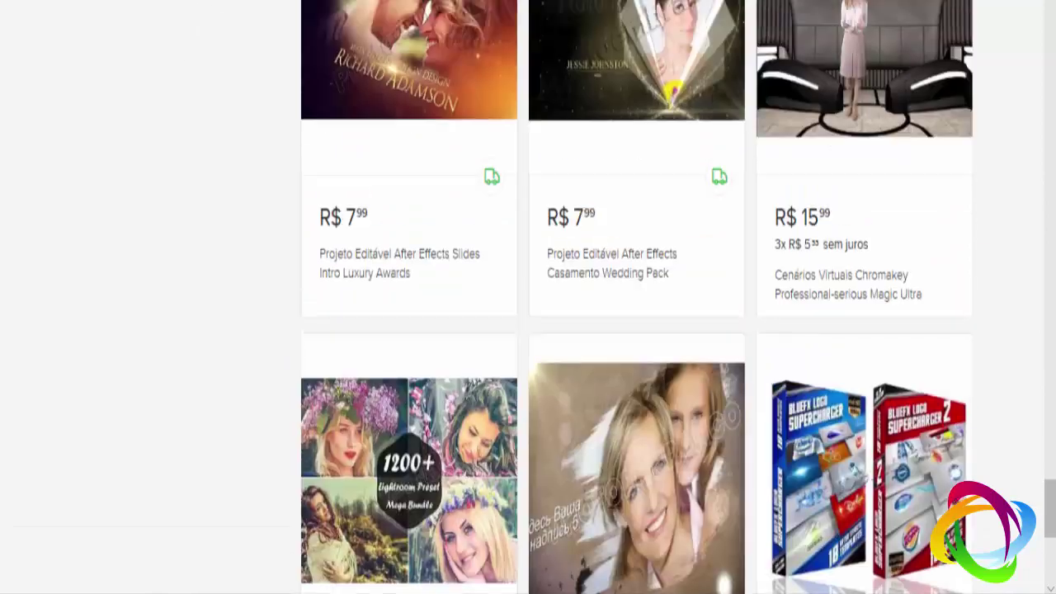
scroll(707, 364, "up", 2)
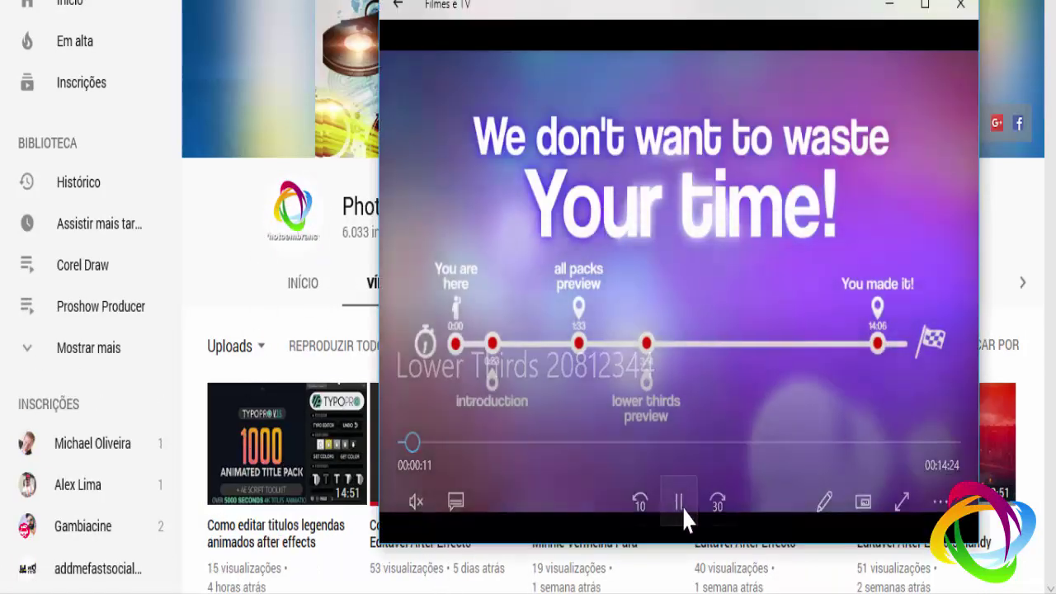
- Pause the Lower Thirds preview video in the Filmes e TV player
mouse_move(679, 356)
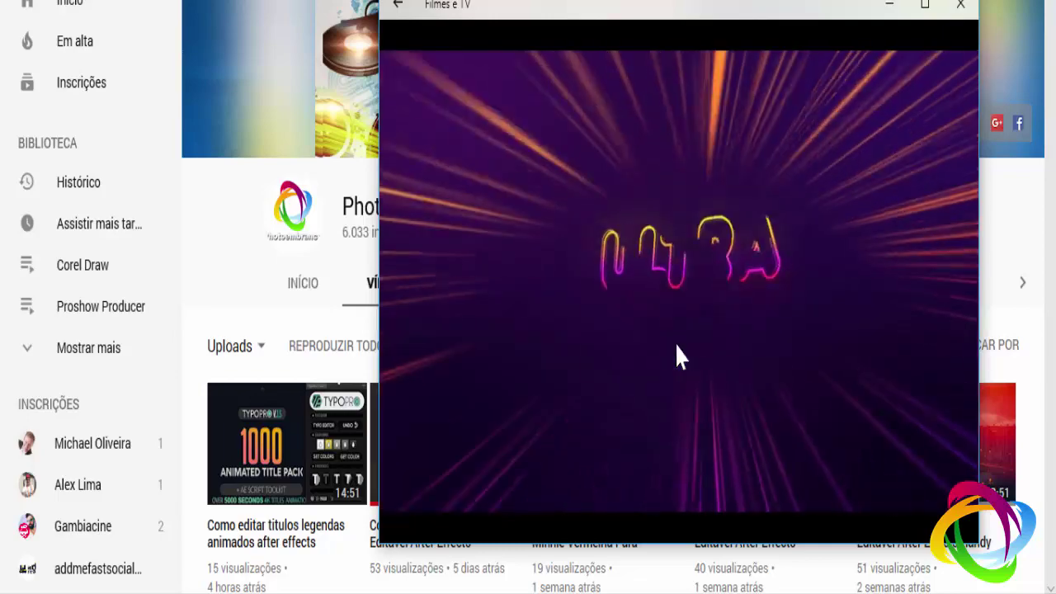
mouse_move(899, 292)
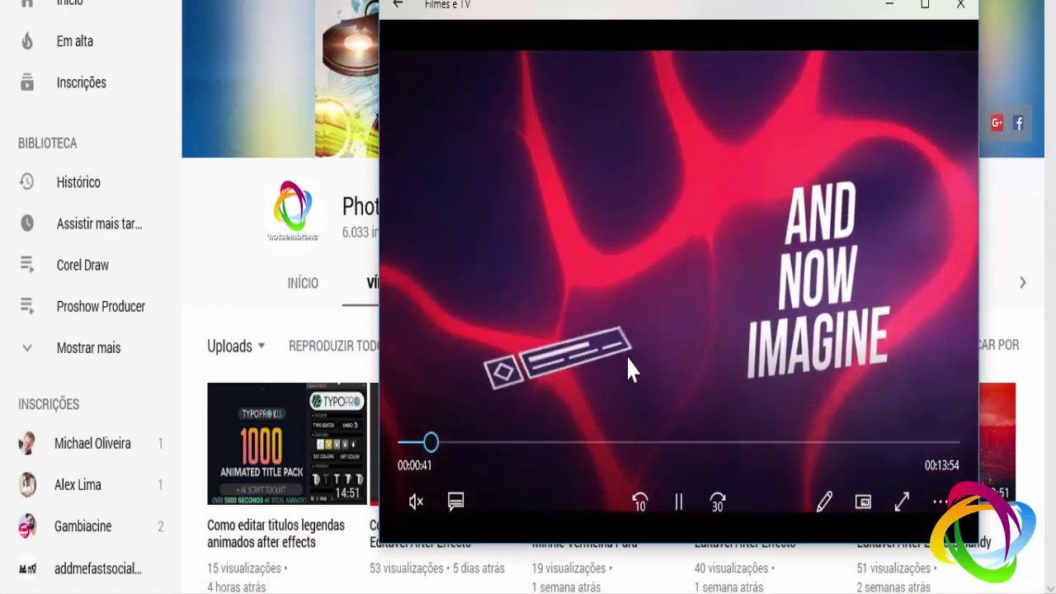
left_click(677, 500)
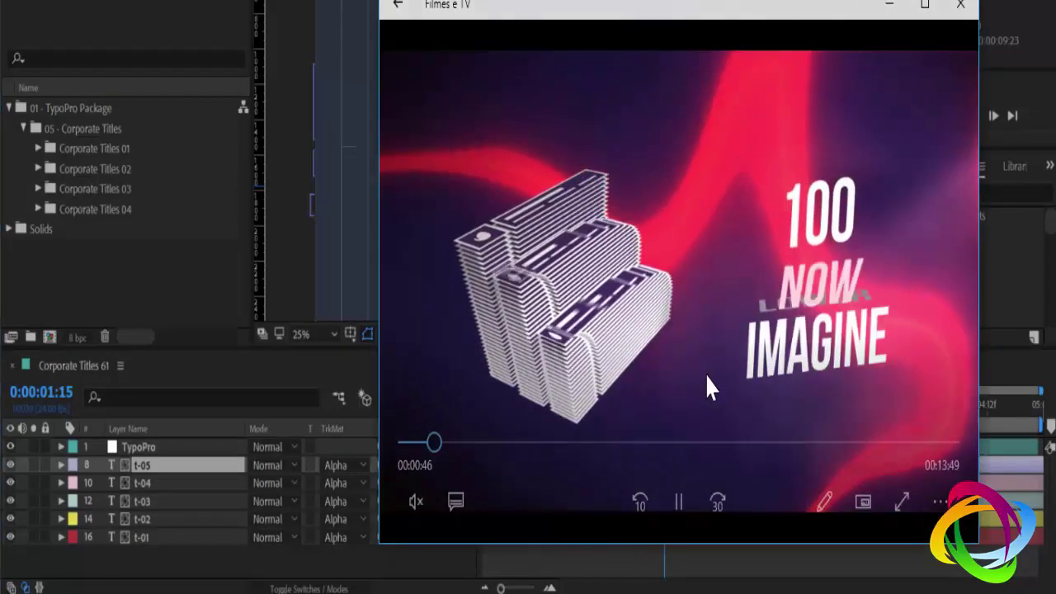
- Skim the preview through the title grid, social-media titles, Ultra Energy, Corporate and Flat packs
left_click(453, 443)
left_click(467, 443)
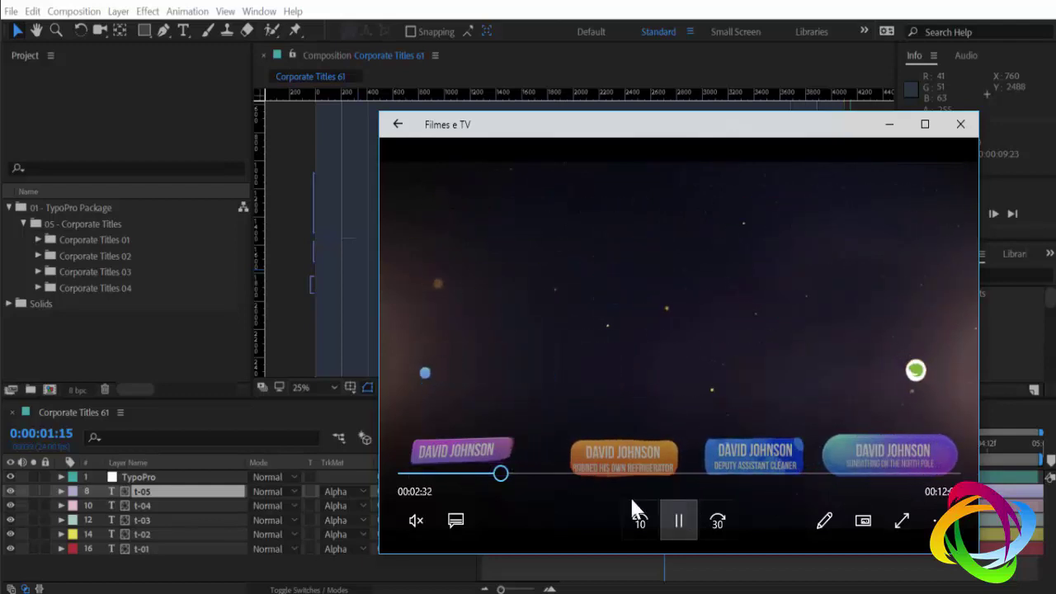
left_click(525, 474)
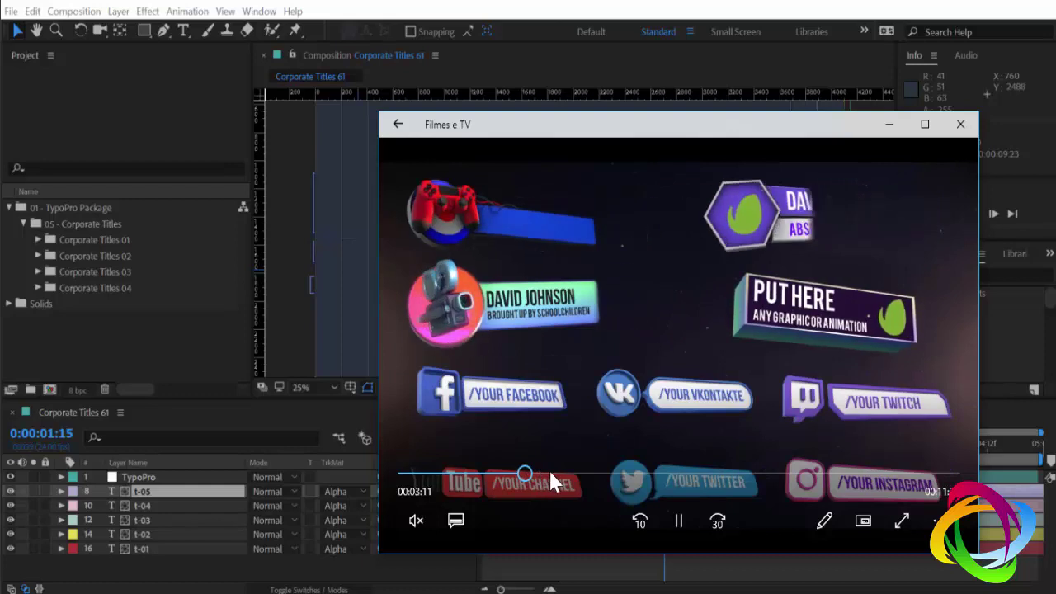
left_click(549, 473)
left_click(589, 474)
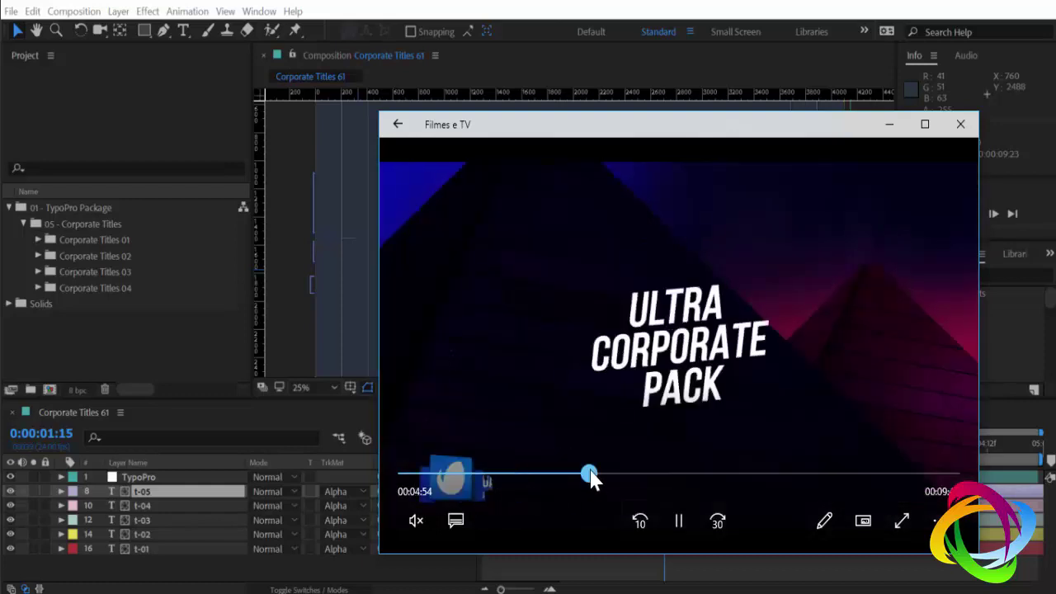
left_click(681, 475)
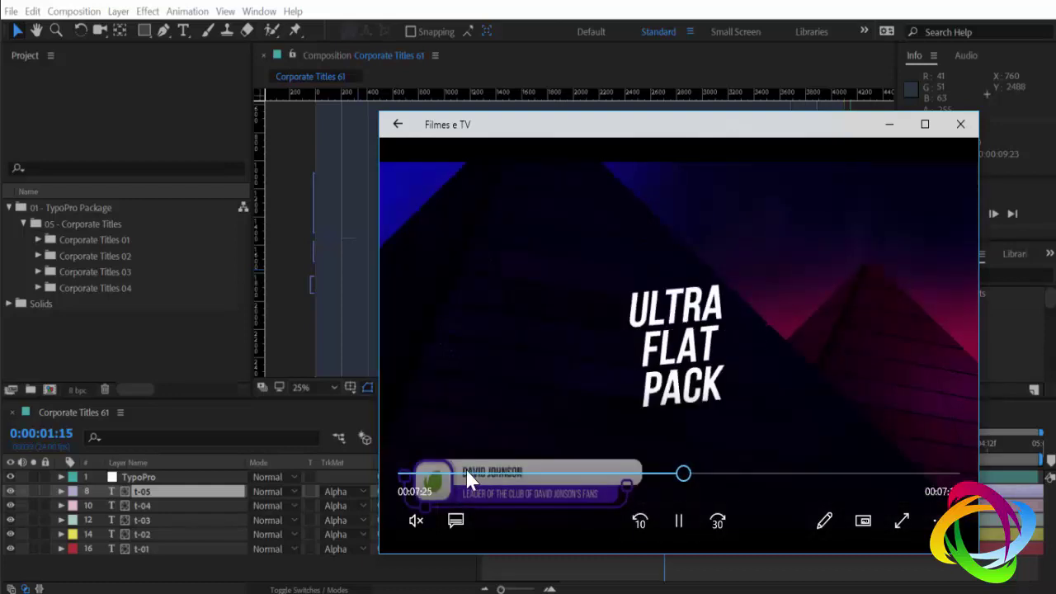
left_click(576, 474)
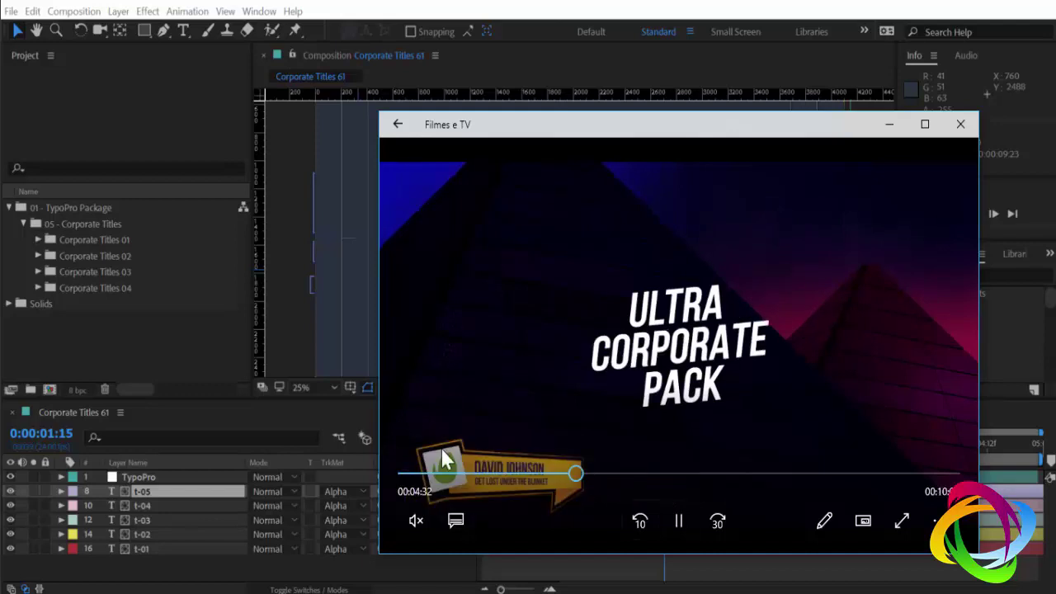
- Briefly play the preview, pause it at the 1:51 lower-thirds grid, and close the player
left_click(680, 517)
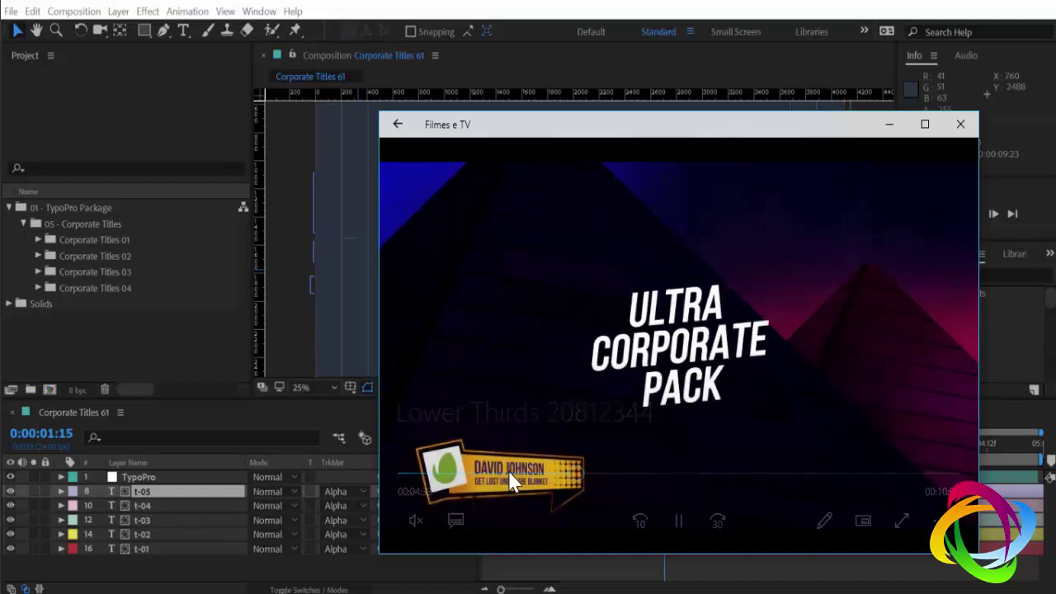
left_click(681, 520)
left_click(475, 475)
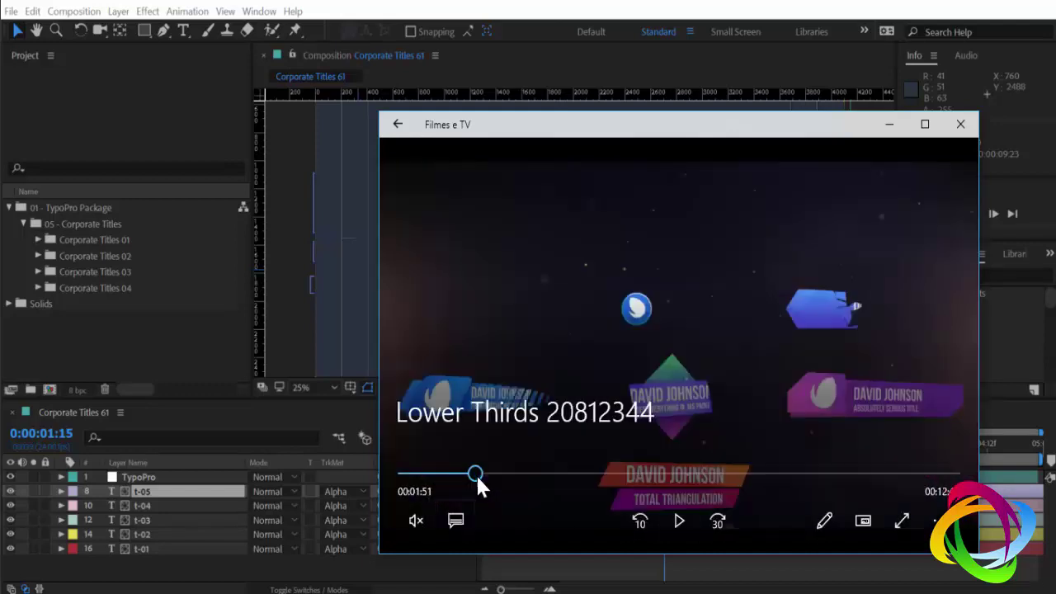
key("alt+F4")
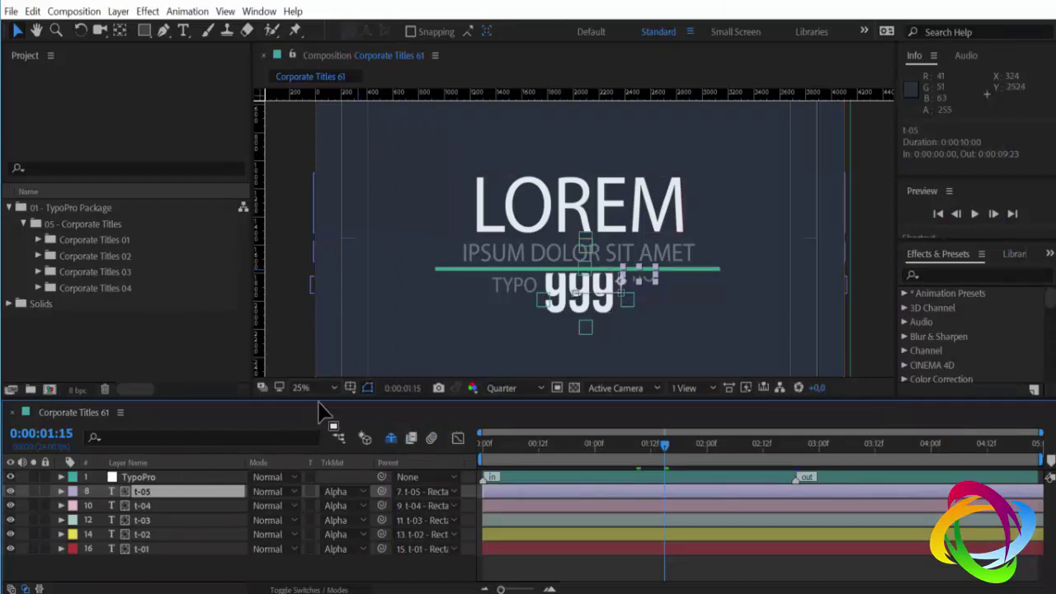
- Open Corporate Titles 21 from the Corporate Titles 02 folder and set the time to 0:00:01:13
left_click(38, 255)
scroll(140, 271, "down", 3)
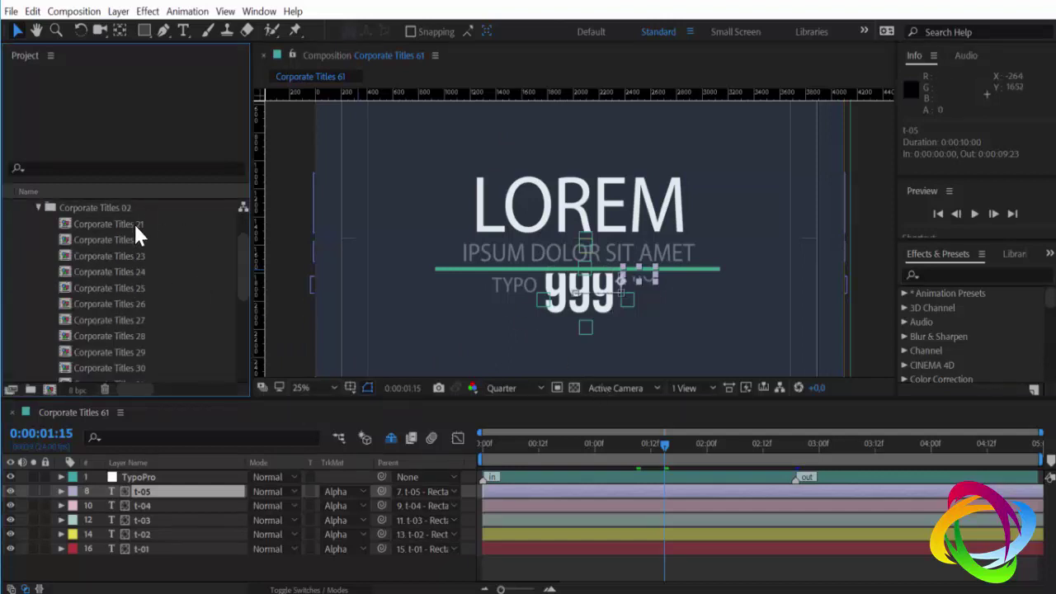
double_click(113, 225)
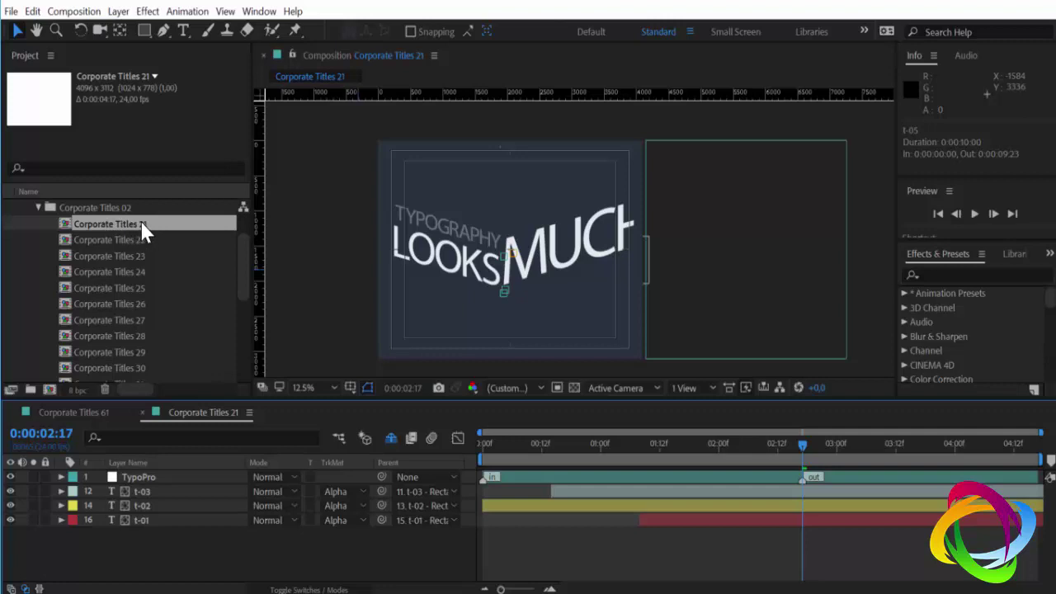
left_click(664, 445)
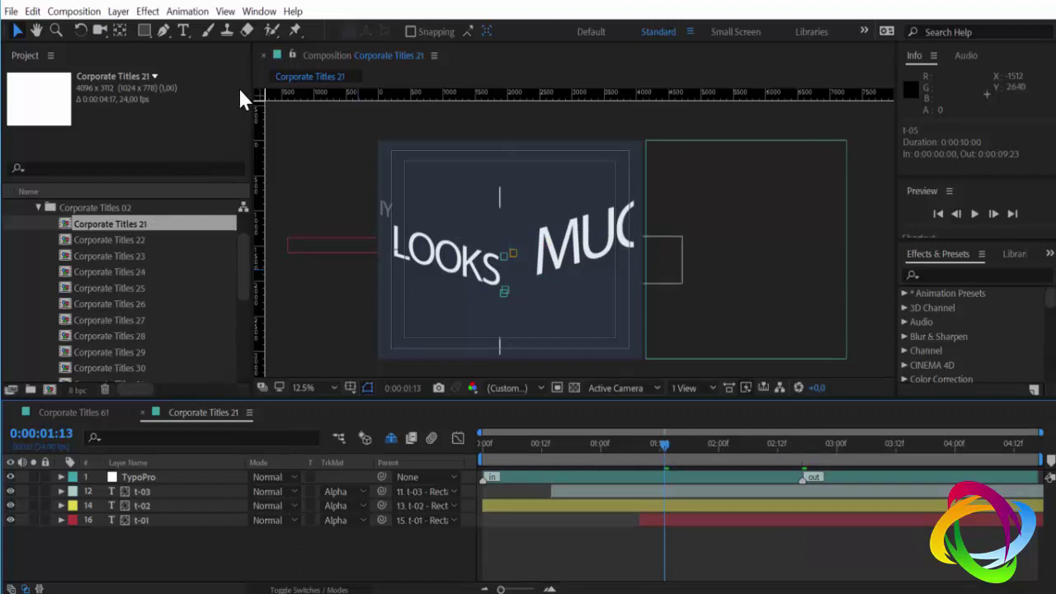
- Launch the TypoPro Script 1.7.0 panel and dock it at the upper right
left_click(259, 12)
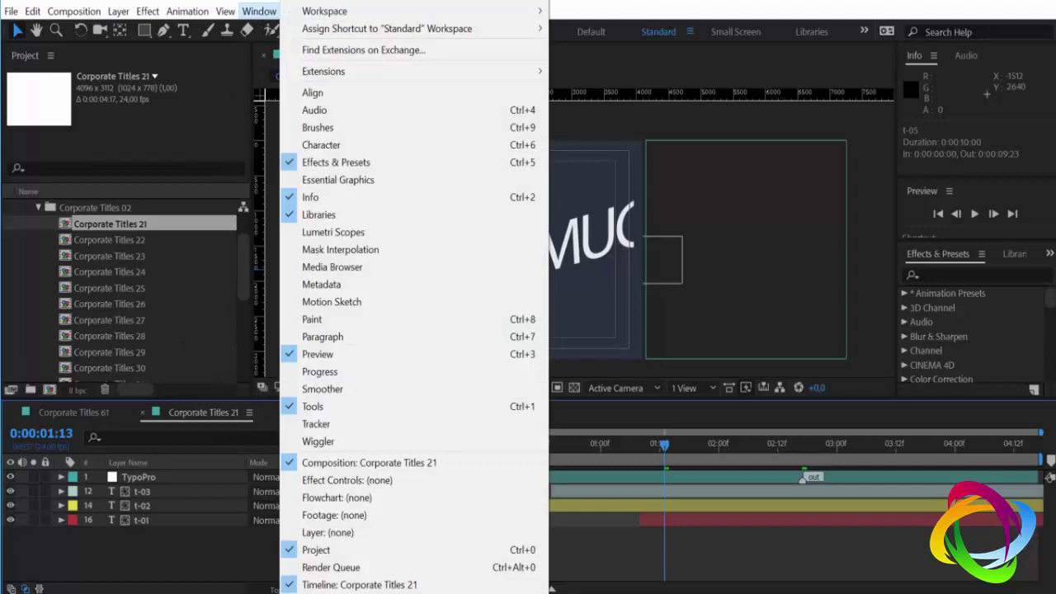
scroll(413, 591, "down", 2)
scroll(412, 591, "down", 1)
scroll(412, 590, "down", 2)
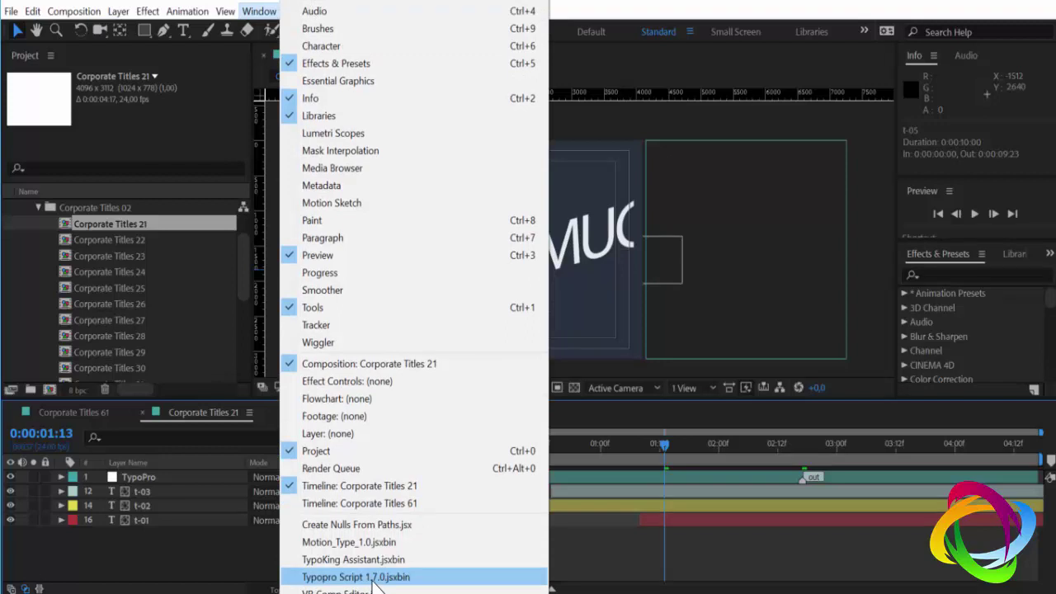
left_click(354, 577)
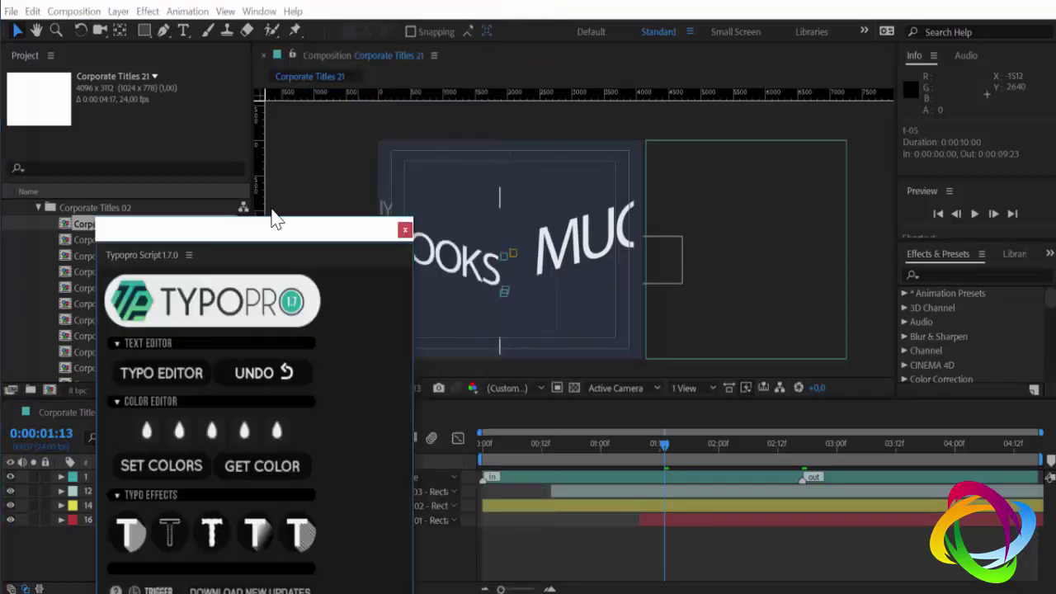
left_click_drag(252, 231, 845, 116)
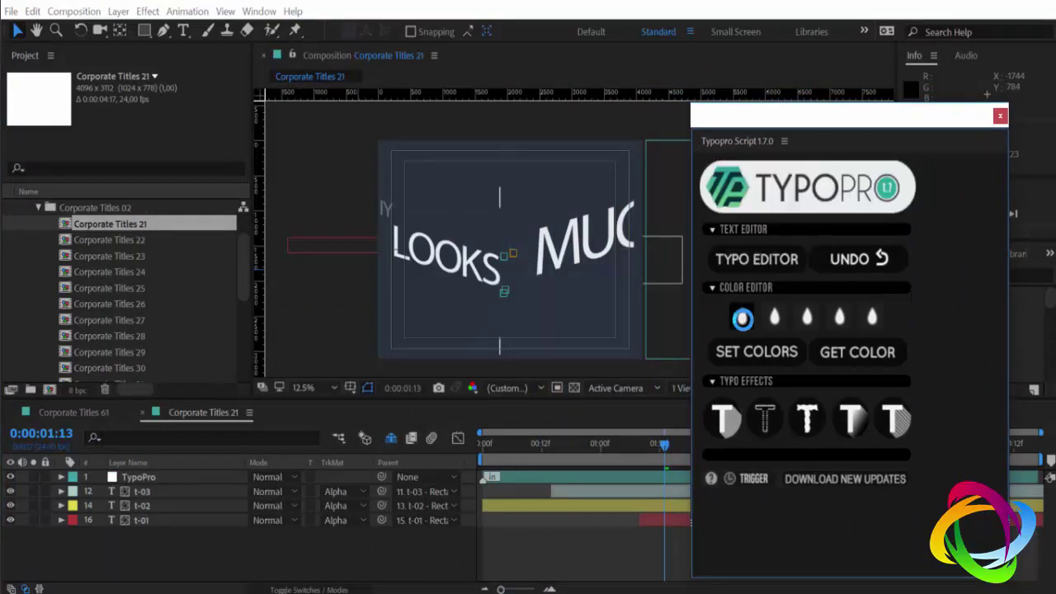
- Set the template's second colour slot to dark green and the third to yellow
left_click(742, 317)
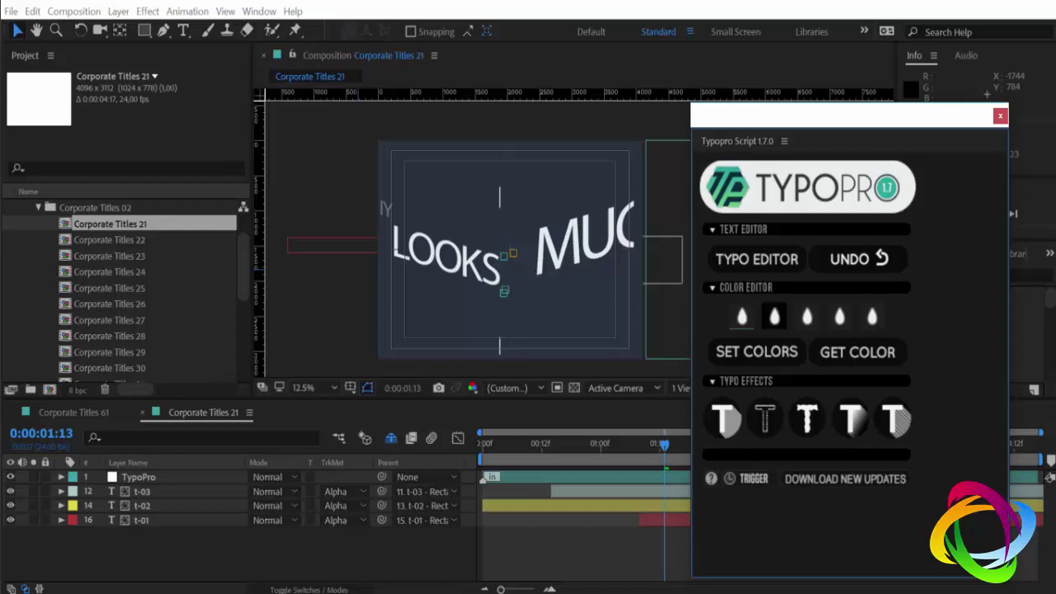
left_click(773, 316)
left_click(242, 88)
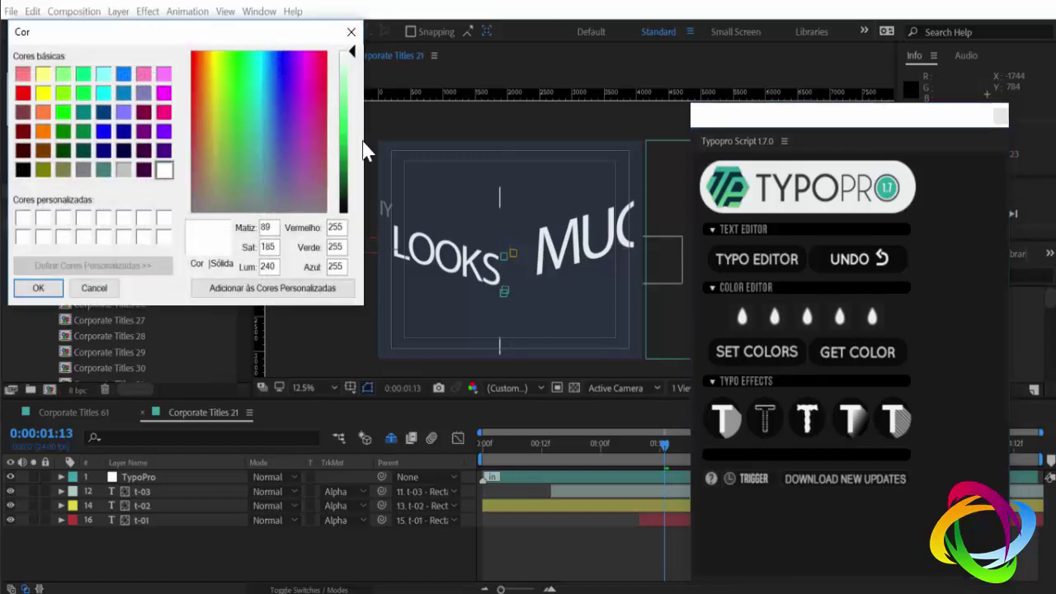
left_click(64, 130)
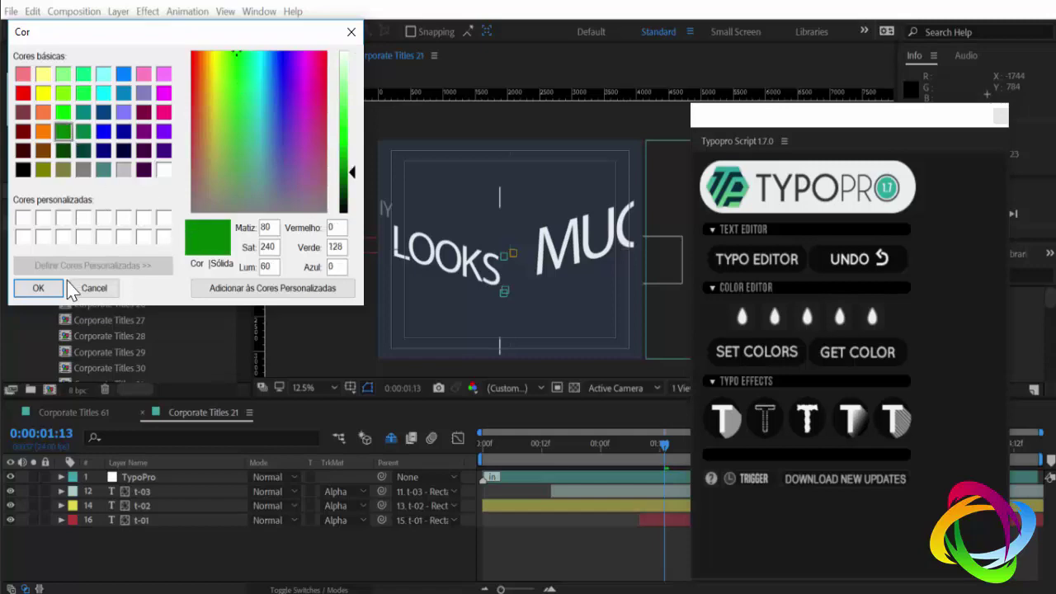
left_click(38, 288)
left_click(807, 316)
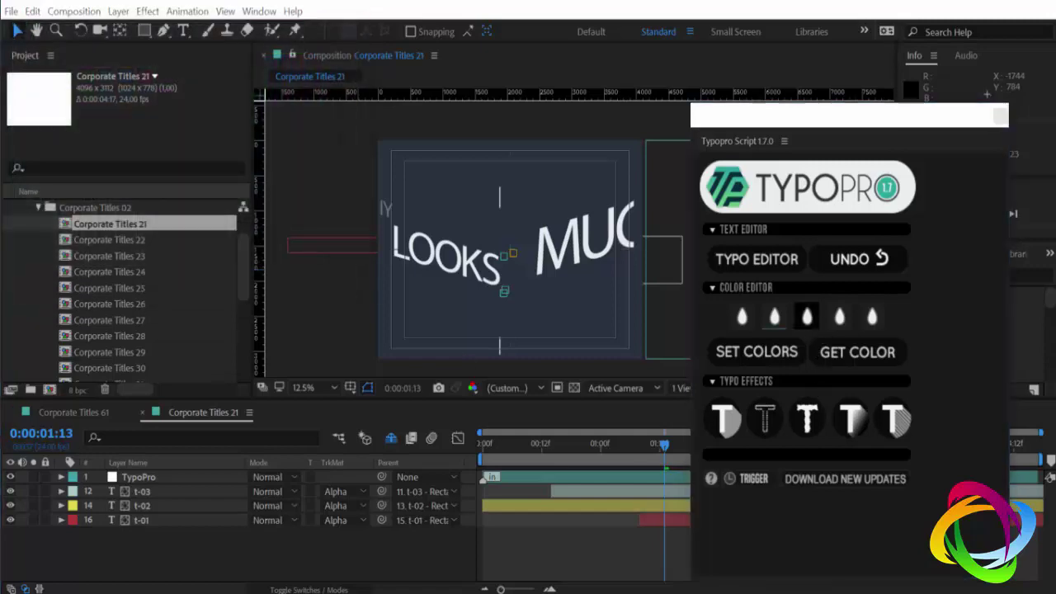
left_click(42, 94)
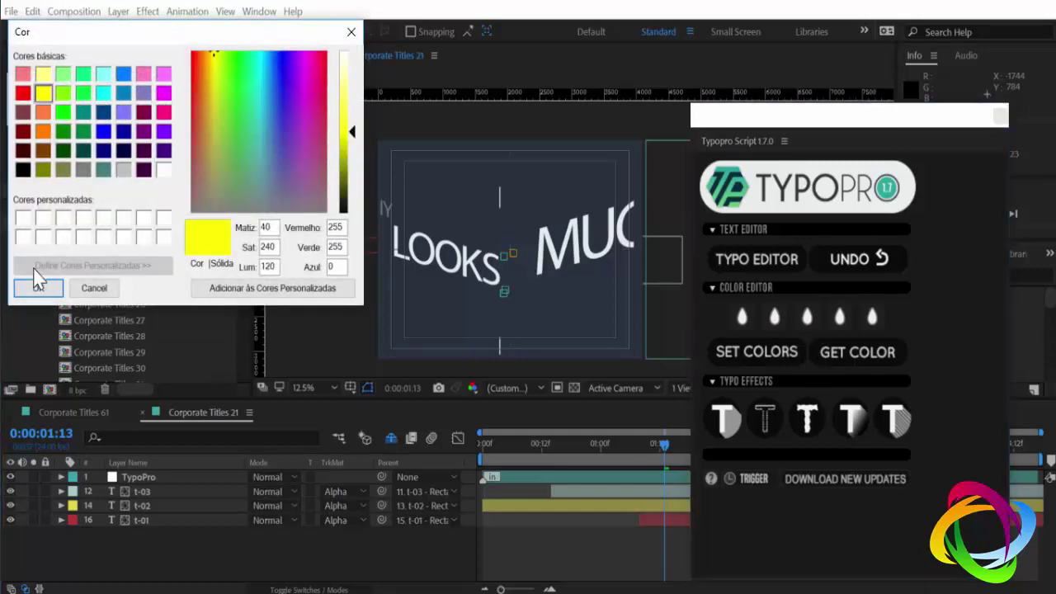
left_click(38, 288)
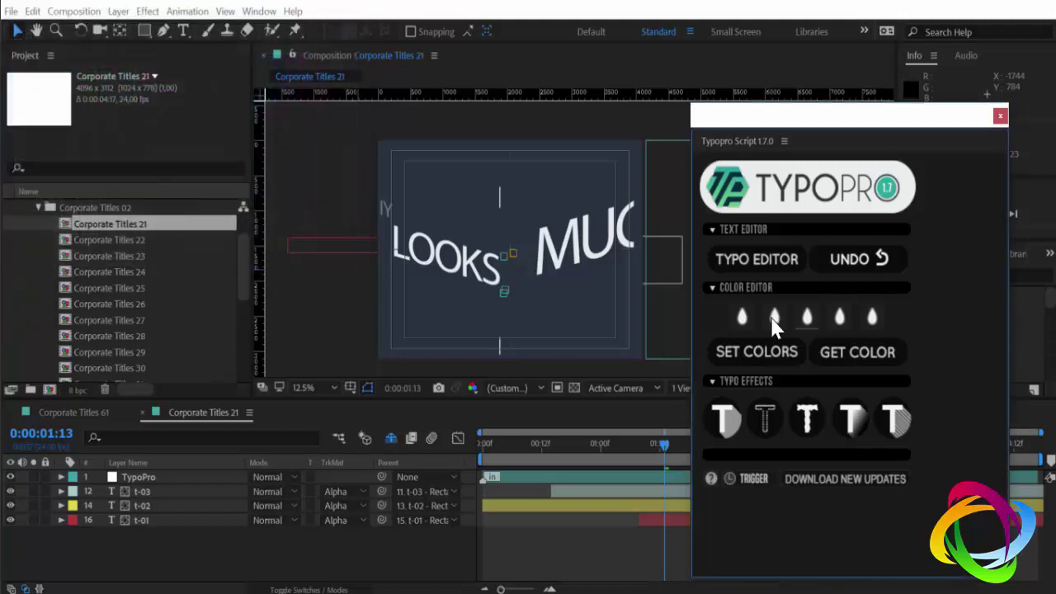
- In the TYPO EDITOR, replace the placeholder with 'Se inscrevam no canal' plus the channel name
left_click(757, 260)
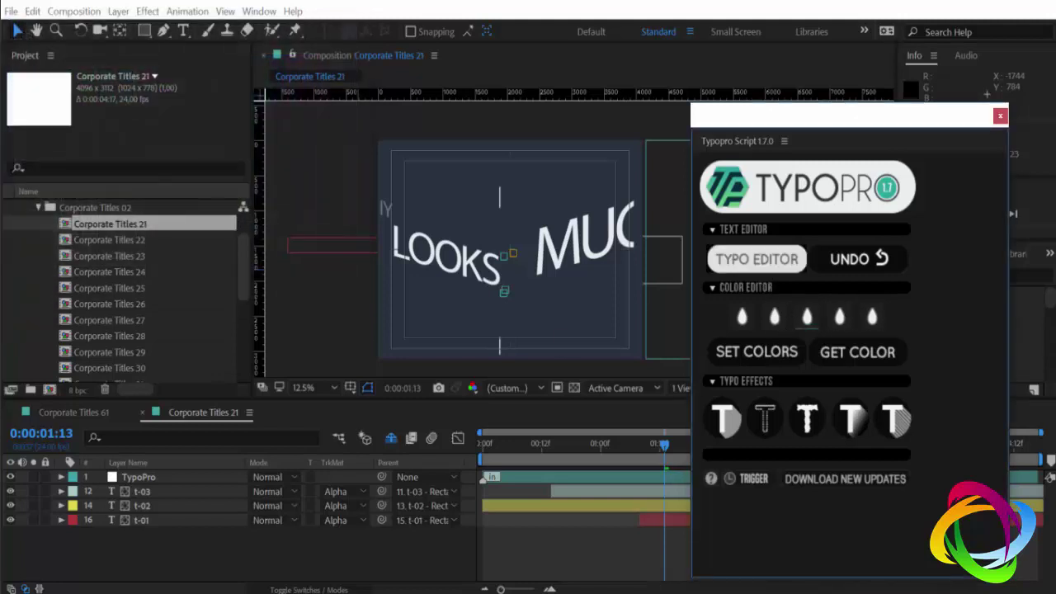
left_click(763, 265)
left_click(503, 203)
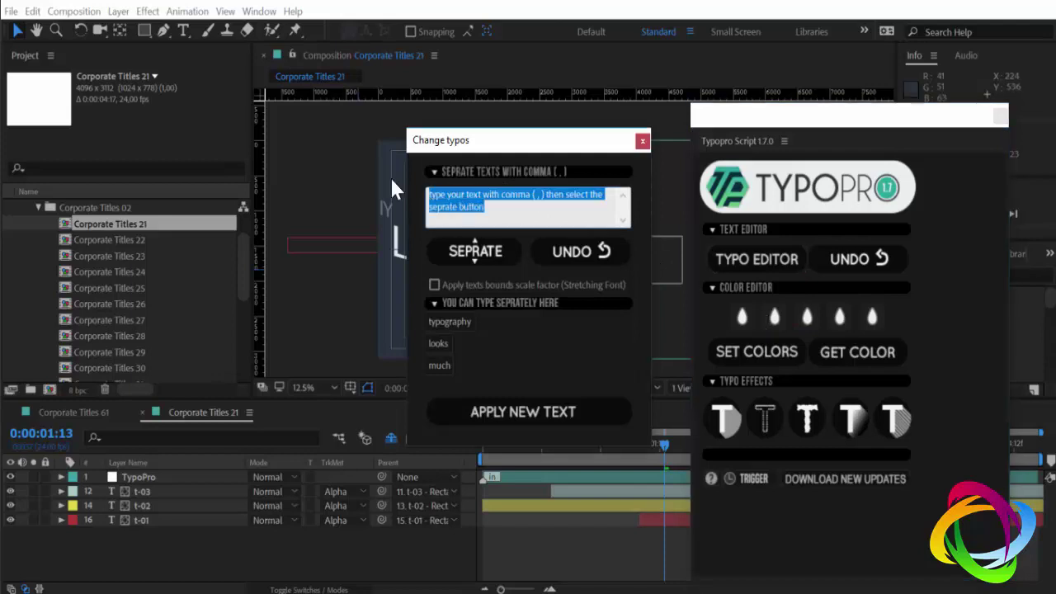
type("Se insv")
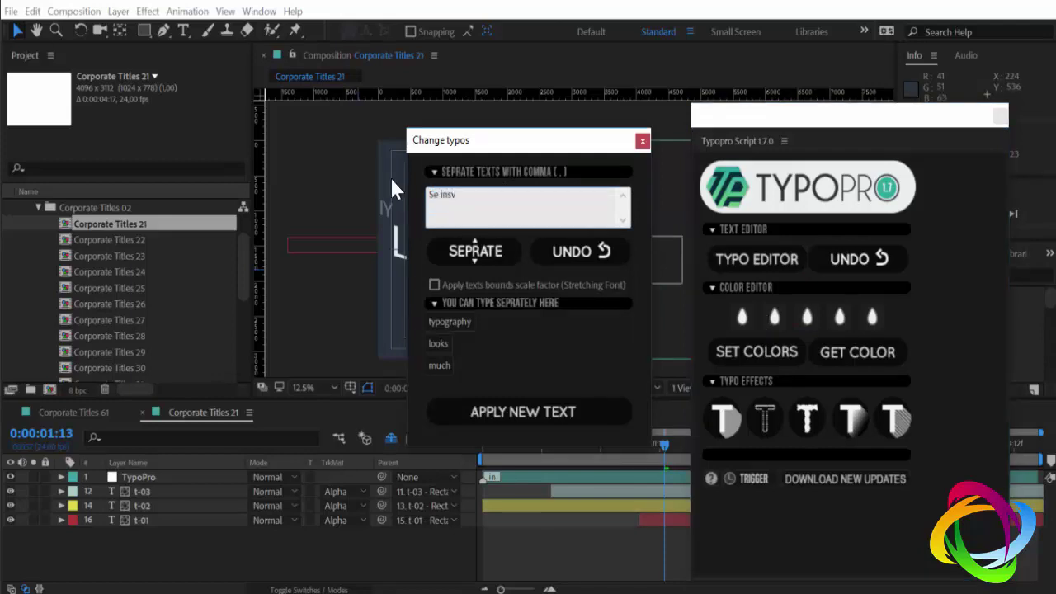
key("BackSpace")
type("cr")
type("evam ")
type("no can")
type("al")
type(" Hel")
type("io Re")
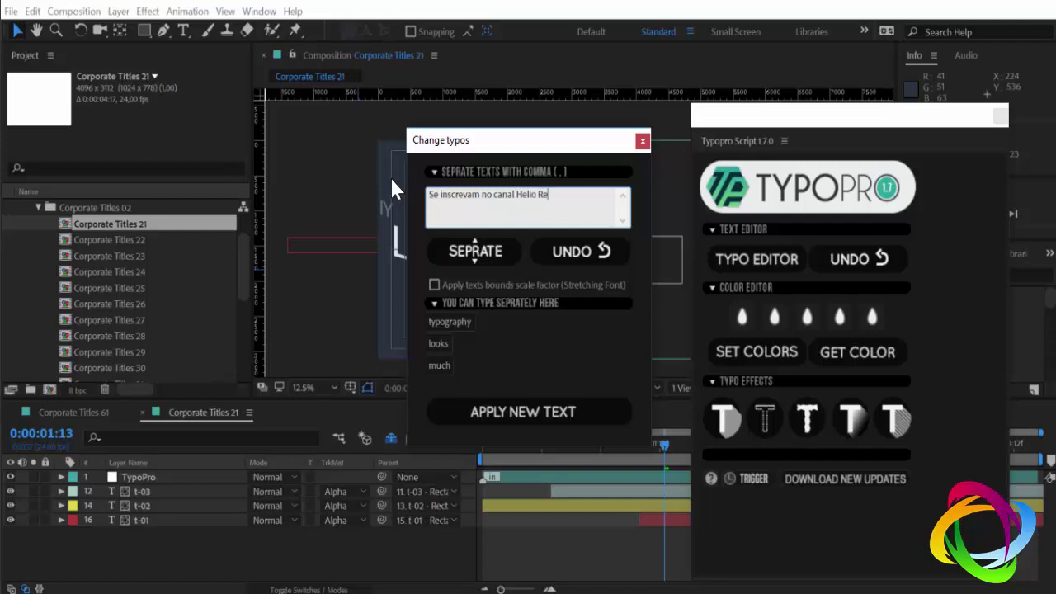
type("is TV")
- Insert commas between words and separate the message into individual word fields
left_click(477, 259)
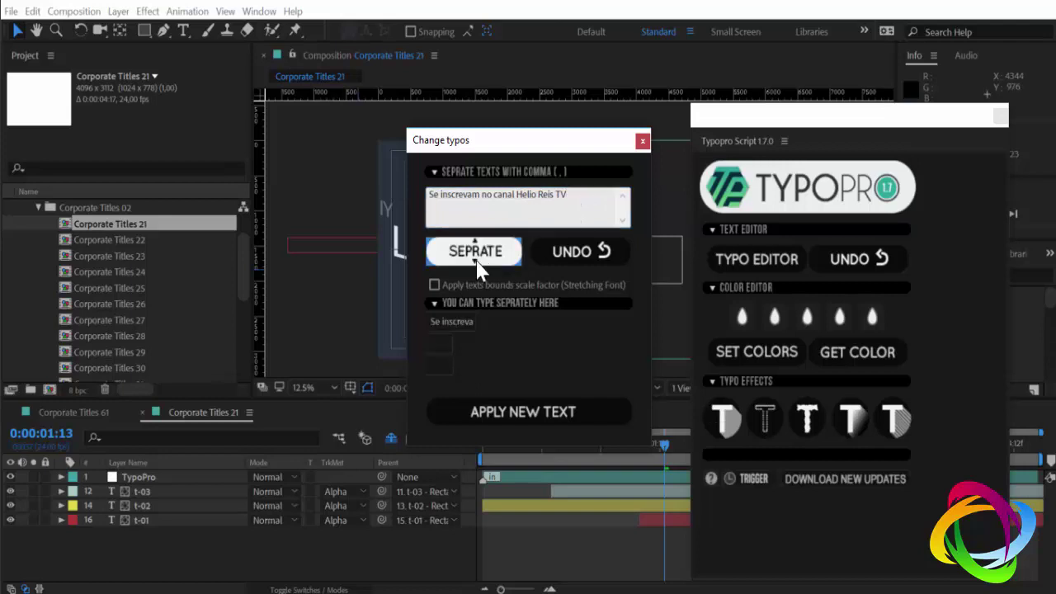
left_click(485, 196)
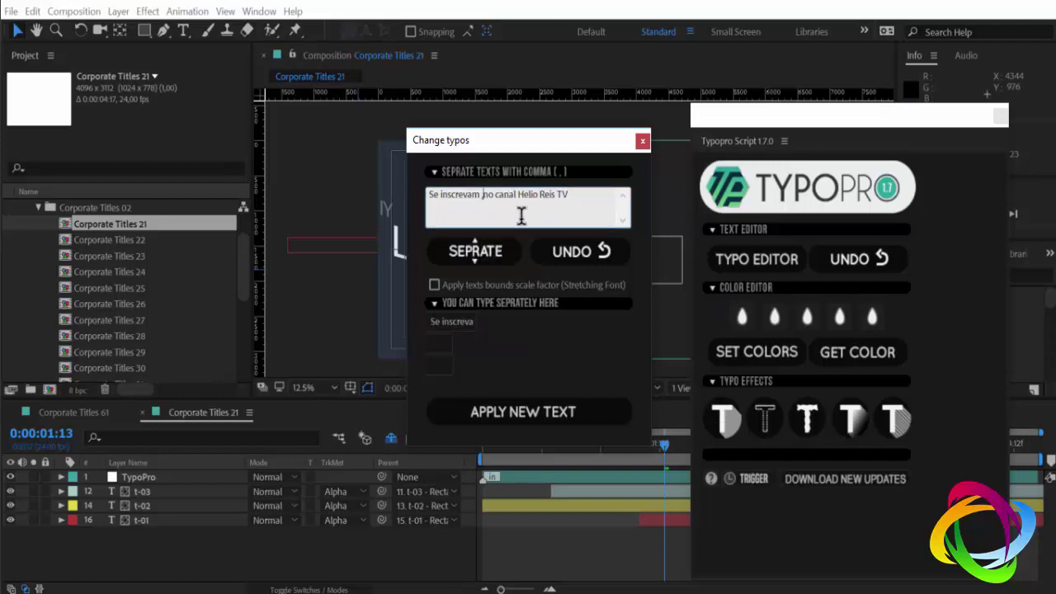
type(",")
left_click(496, 195)
left_click(490, 262)
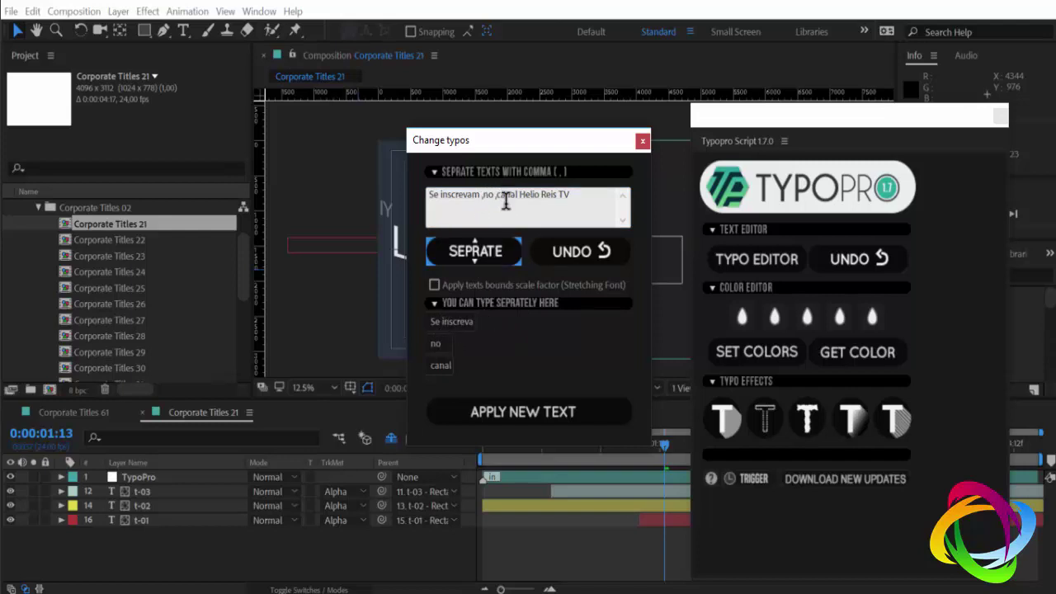
- Apply the new words and colour set to the title, then scrub to preview it
left_click(528, 416)
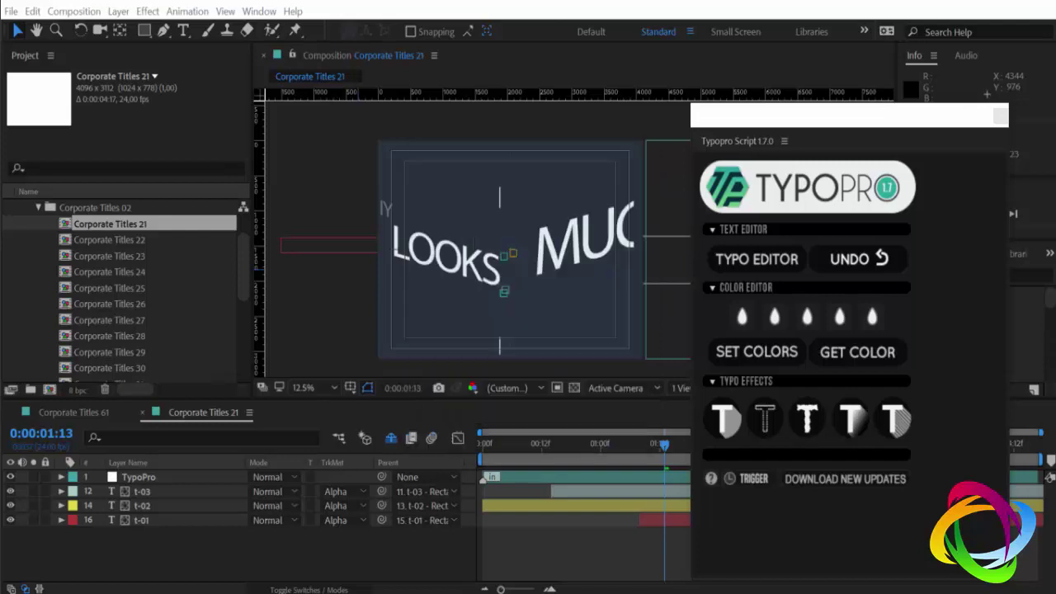
left_click(745, 353)
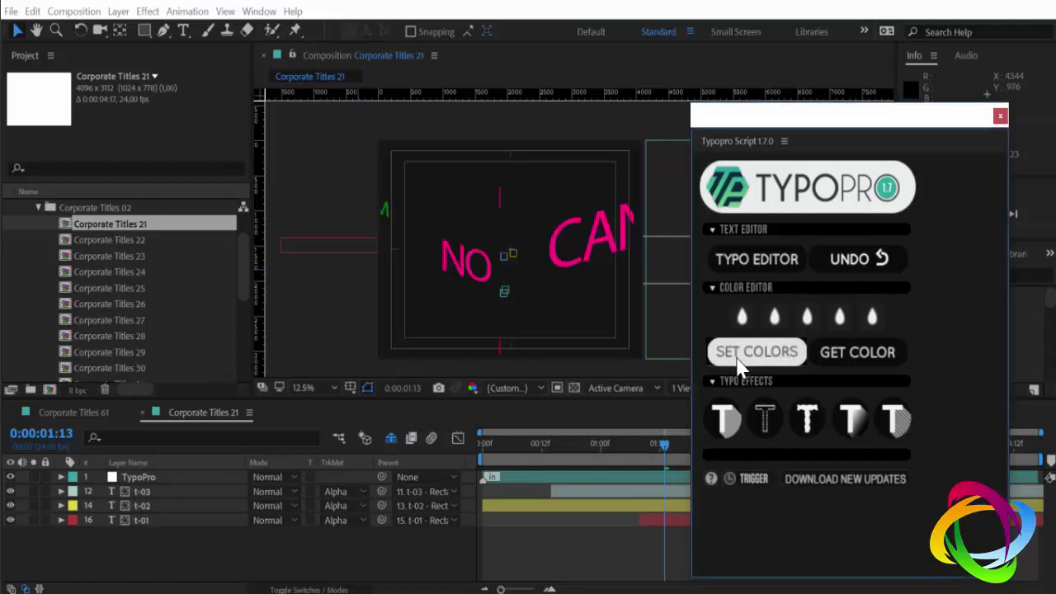
left_click_drag(597, 451, 693, 466)
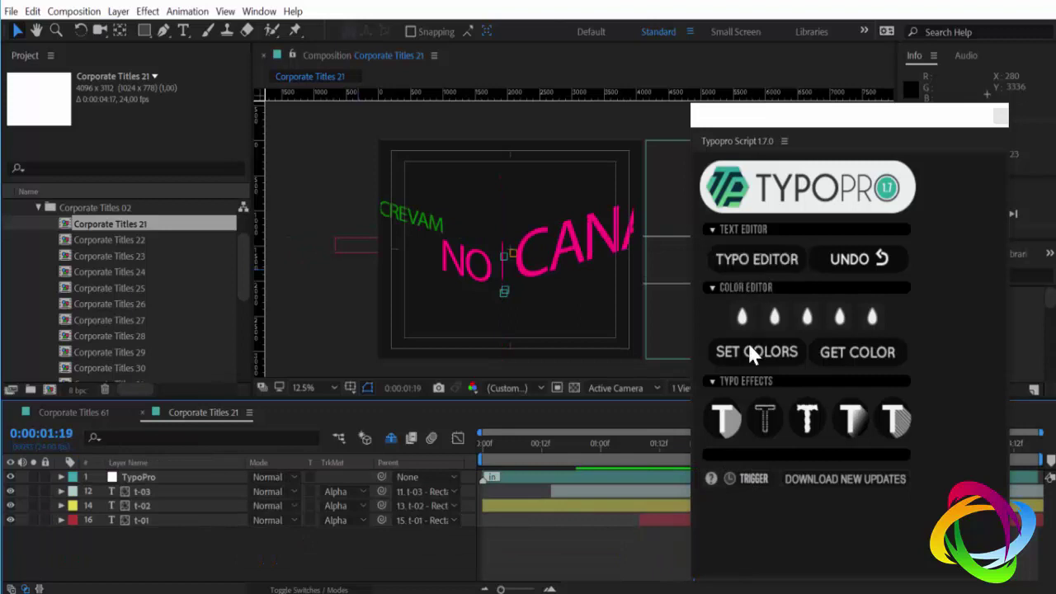
- Set the second text colour to red and recolour the title words
left_click(776, 318)
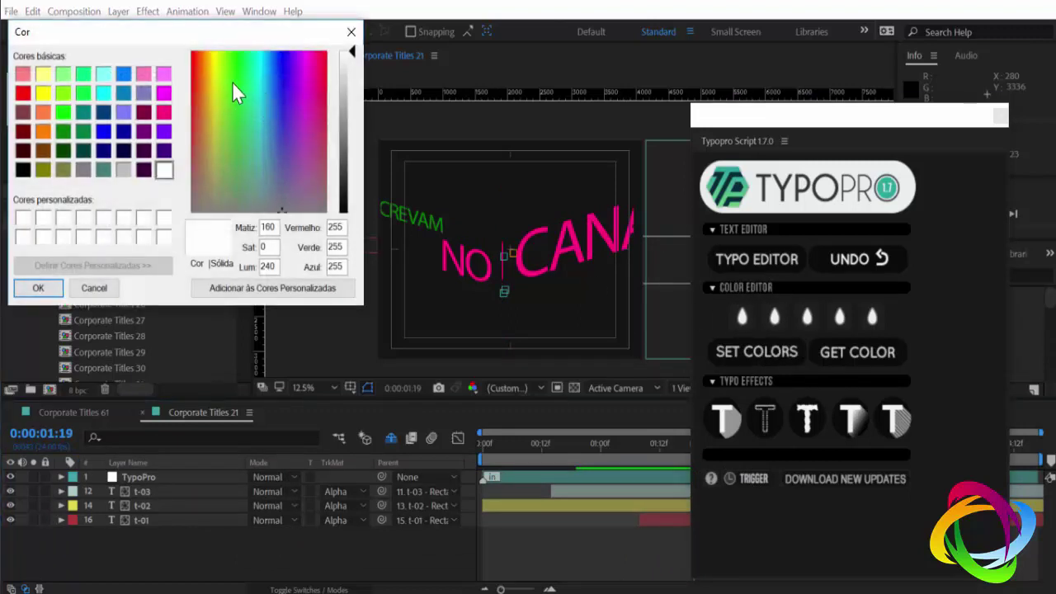
left_click(23, 93)
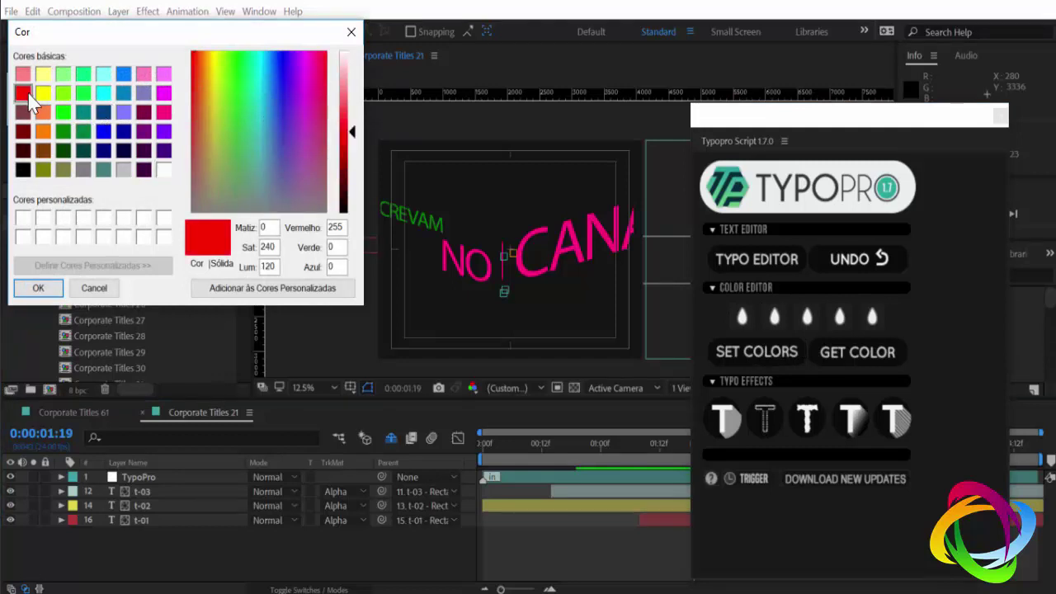
left_click(38, 288)
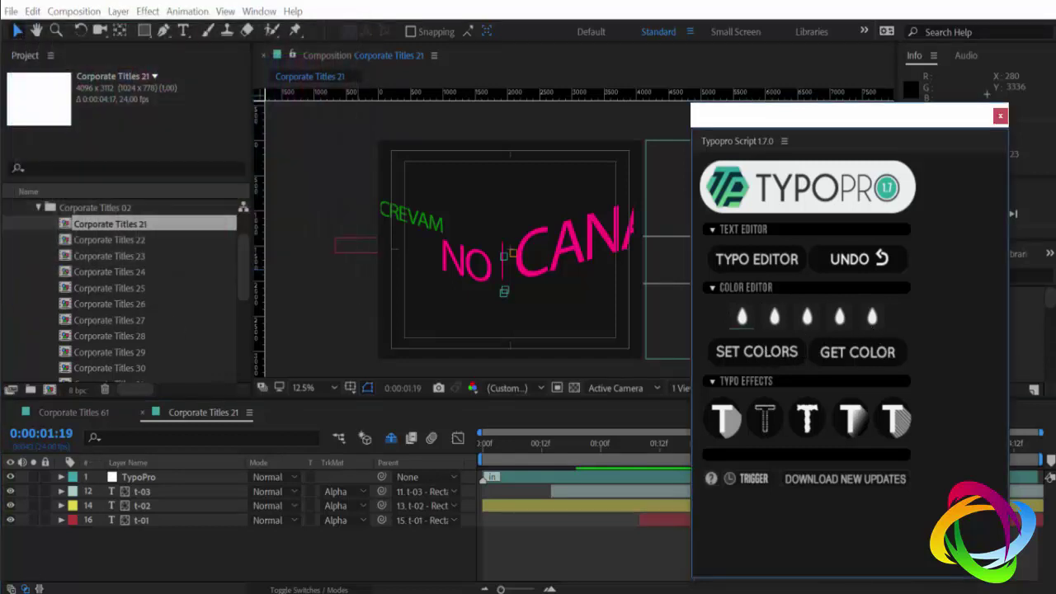
left_click(764, 361)
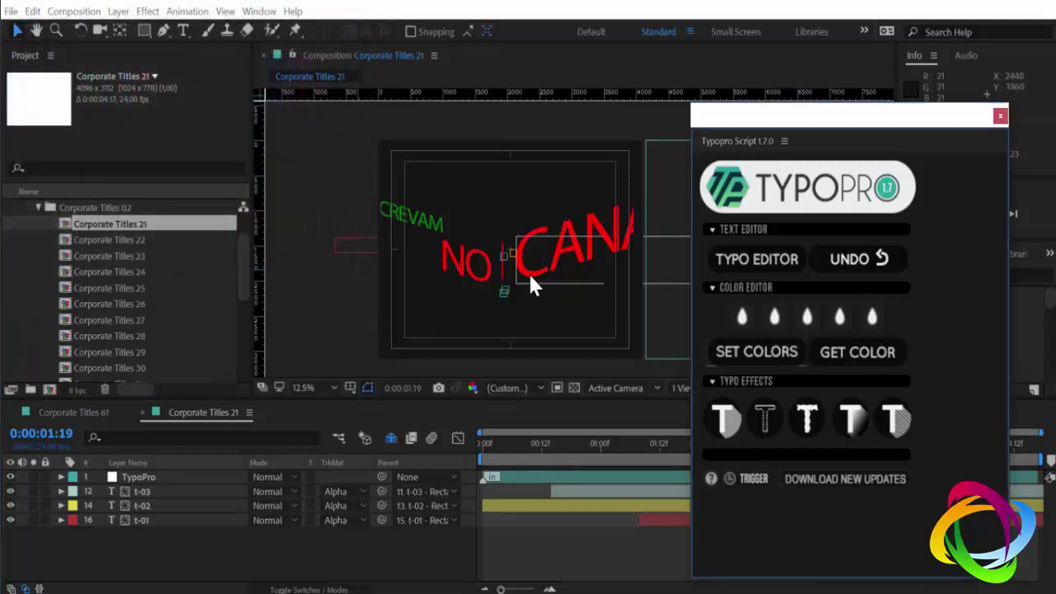
- Try diagonal light-streak and light-sweep shine effects, and reposition the TypoPro panel
left_click(732, 434)
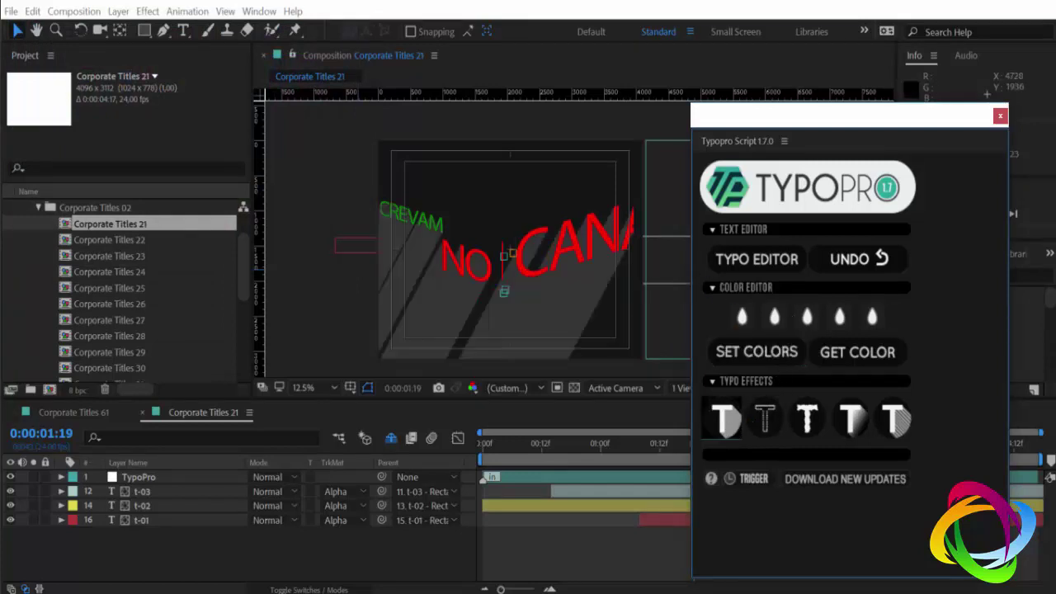
left_click(825, 414)
left_click(852, 419)
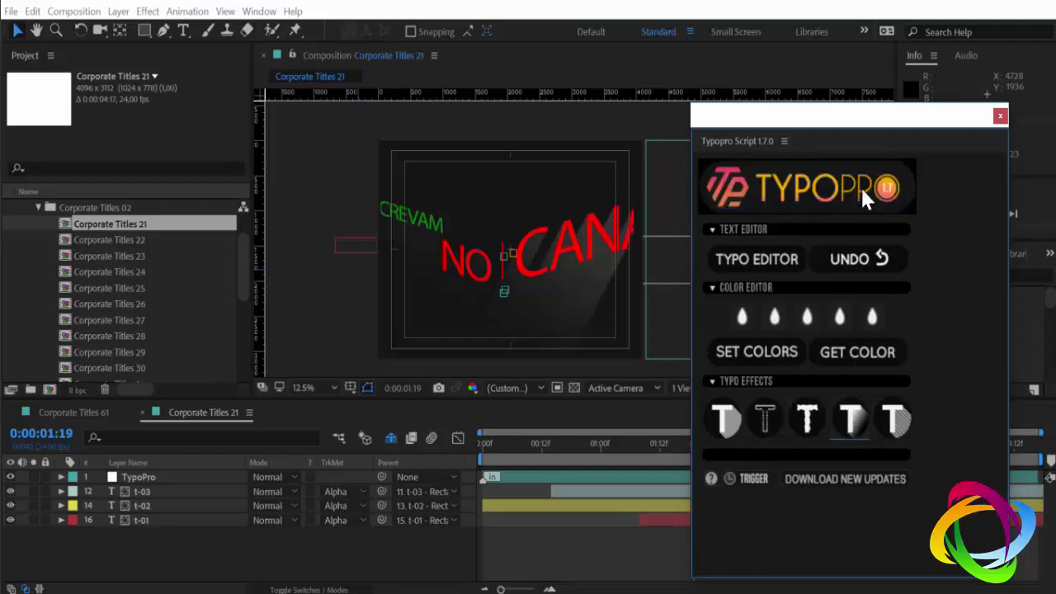
left_click_drag(866, 115, 713, 89)
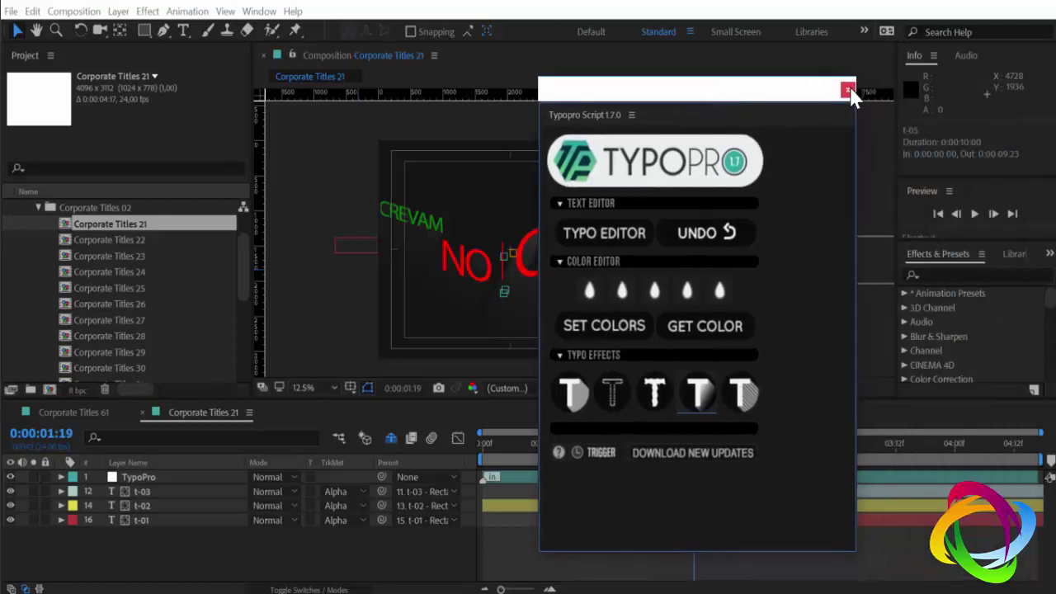
left_click_drag(694, 97, 727, 58)
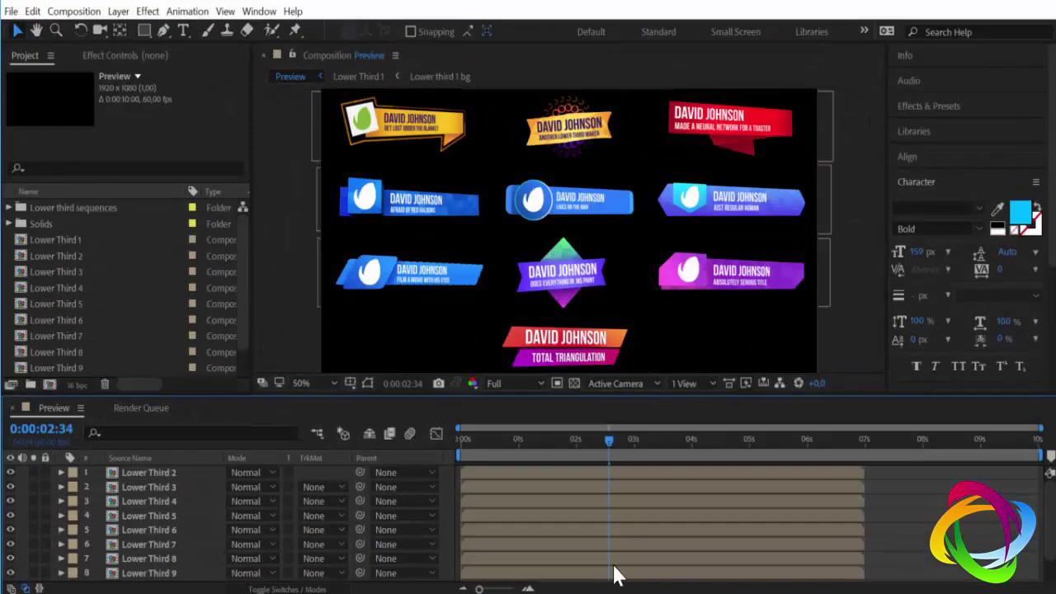
- Toggle the transparency grid on and off behind the ten lower-third designs
left_click(573, 382)
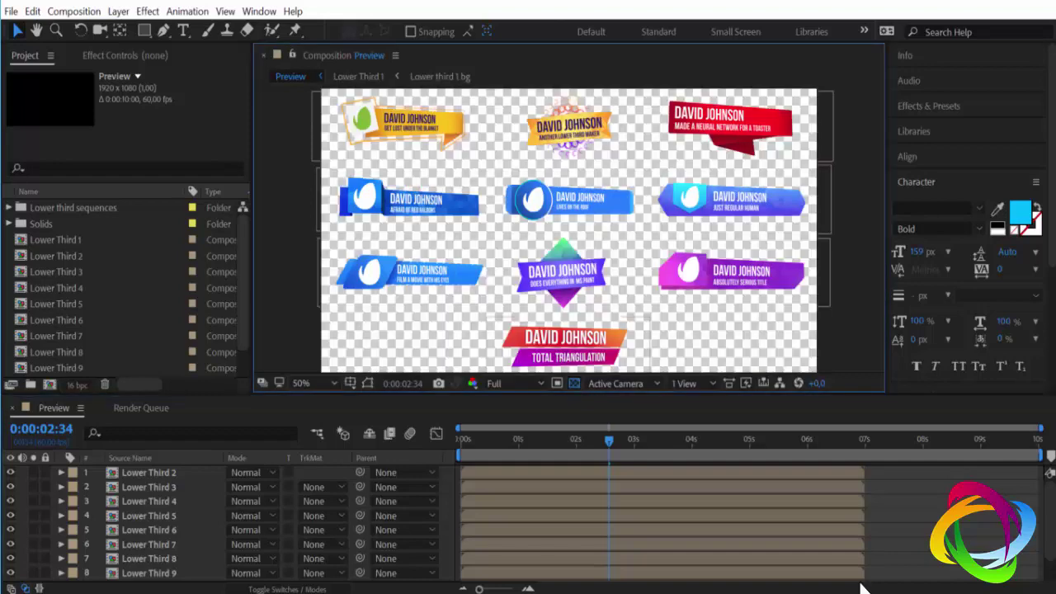
left_click(572, 380)
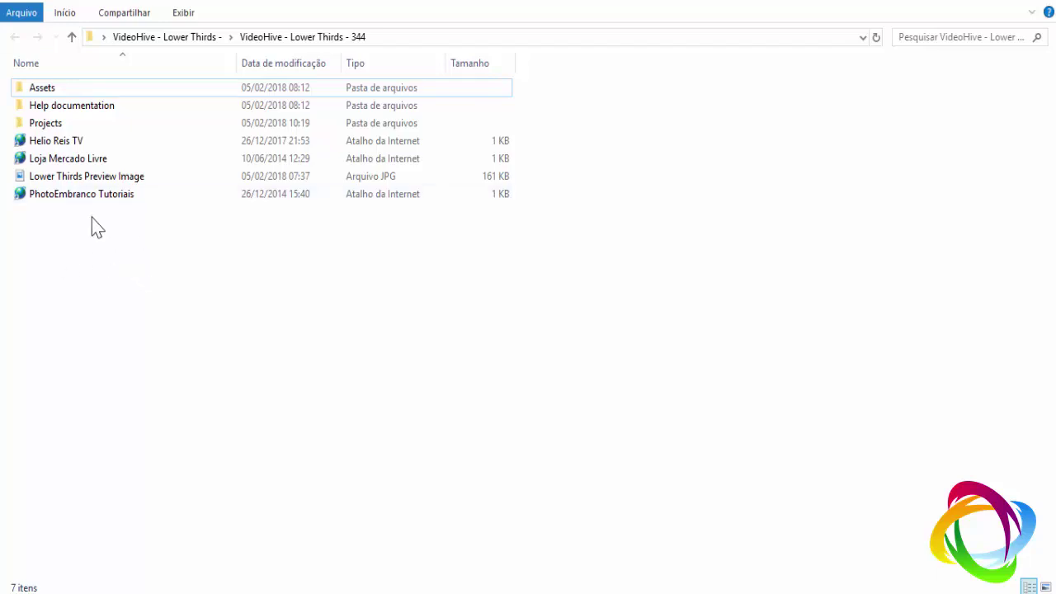
- Open the Projects folder and select the Ultra Corporate Pack project
double_click(61, 130)
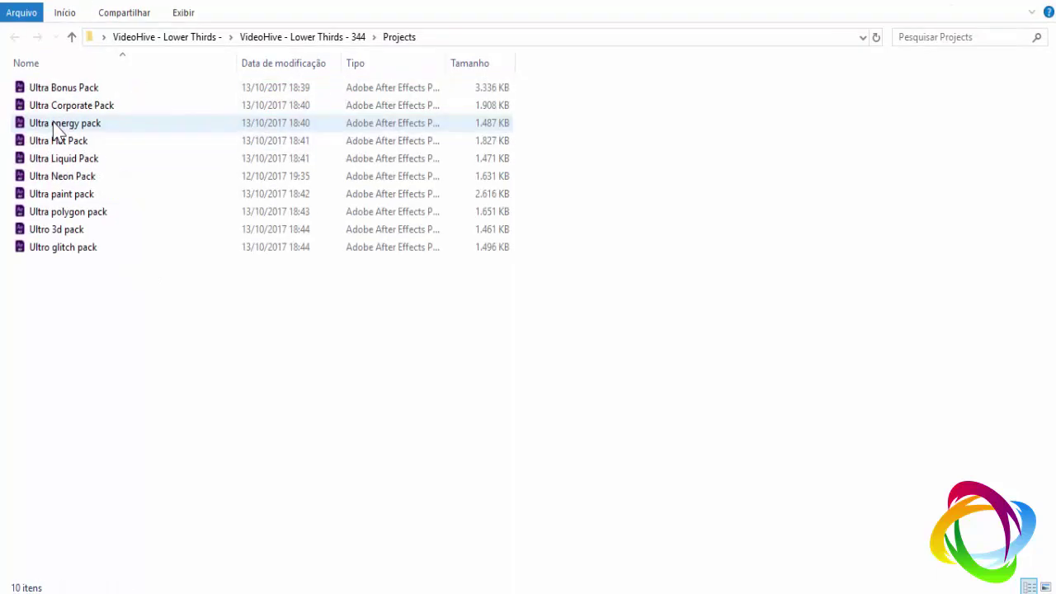
left_click(66, 106)
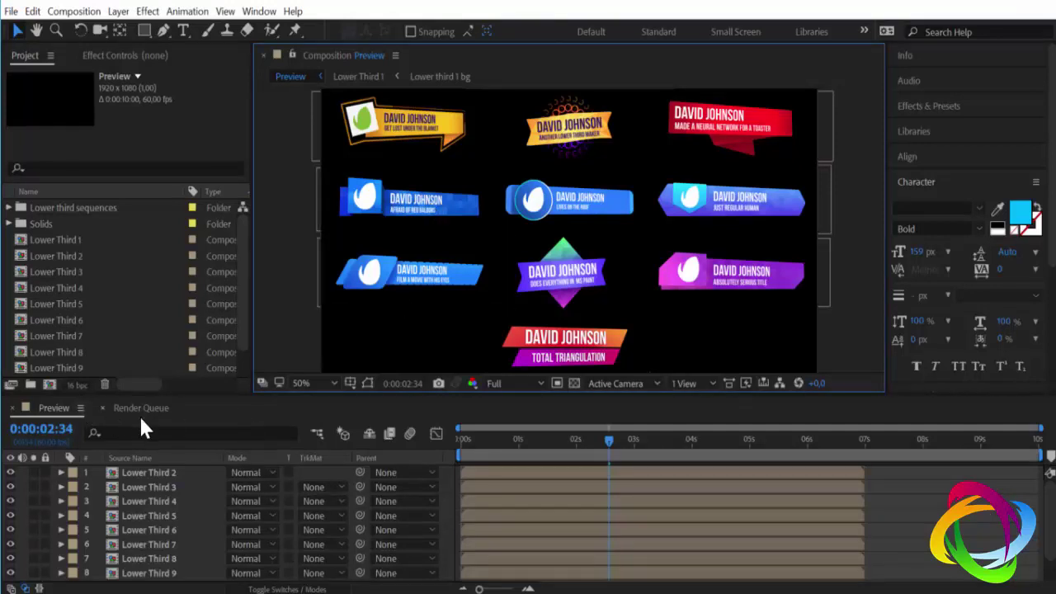
- Close the render queue and preview Lower Third 1 and another lower-third composition
left_click(139, 409)
left_click(102, 409)
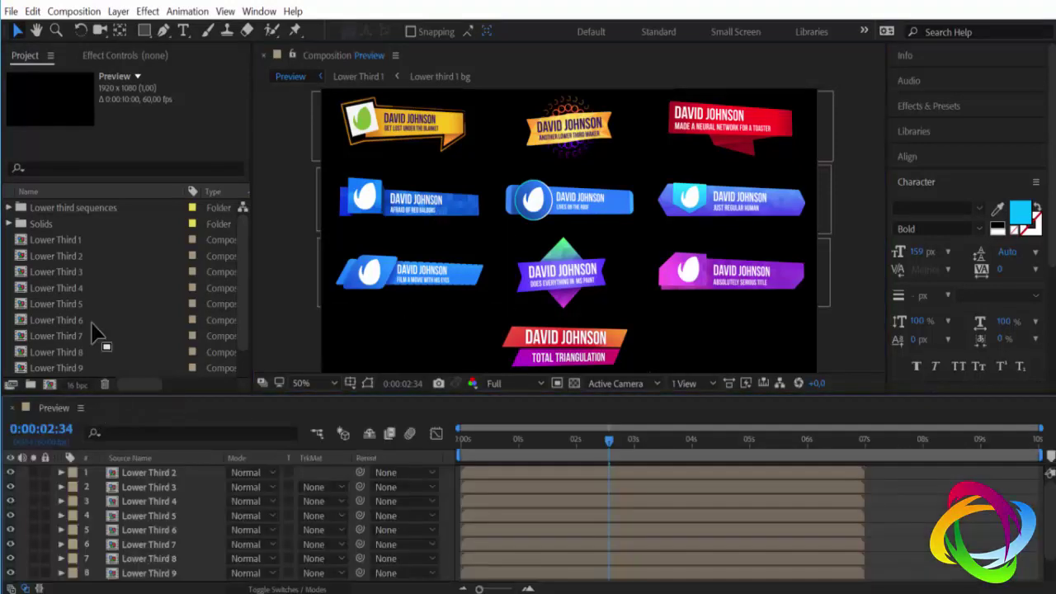
left_click(61, 241)
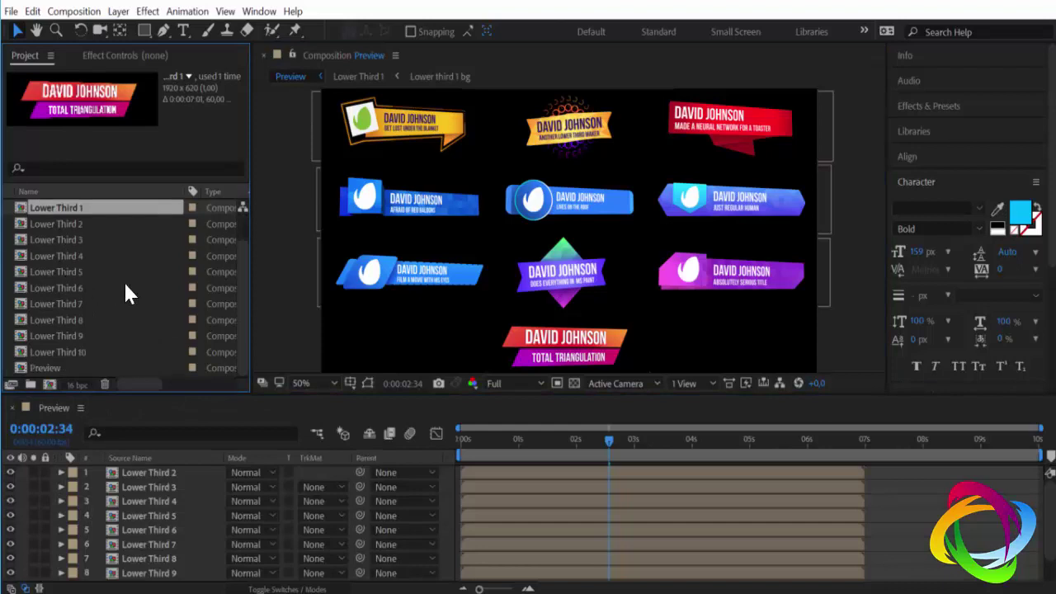
left_click(74, 347)
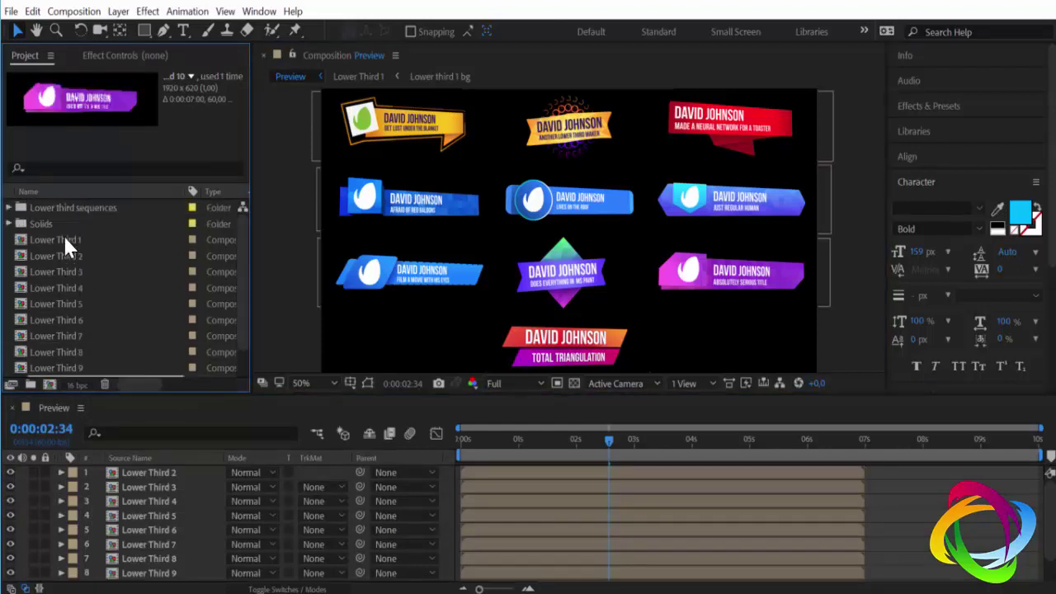
left_click(64, 239)
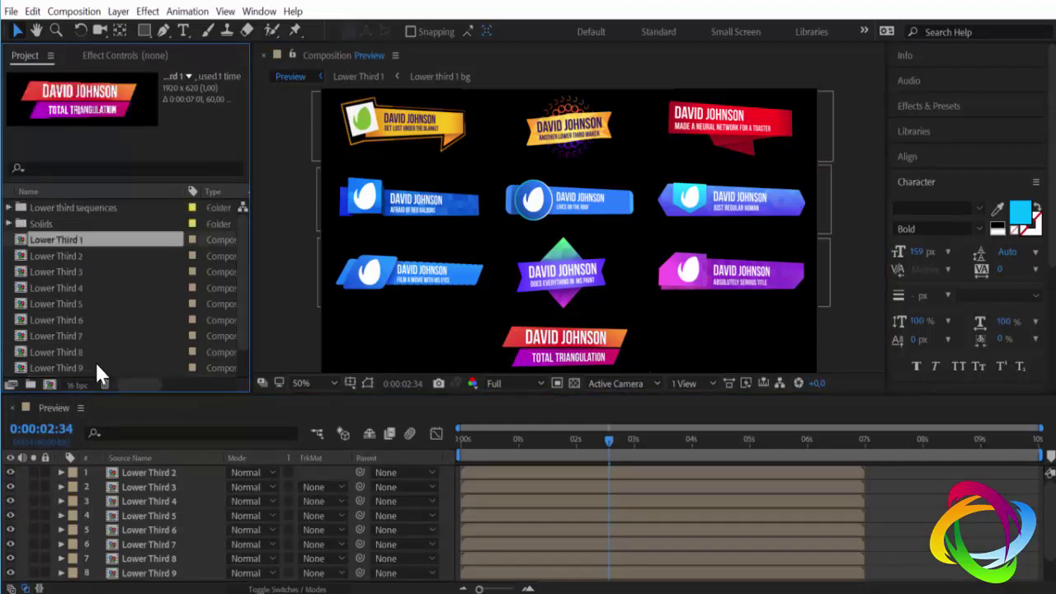
- Select the Lower Third 2 composition and open it in the viewer and timeline
left_click(57, 257)
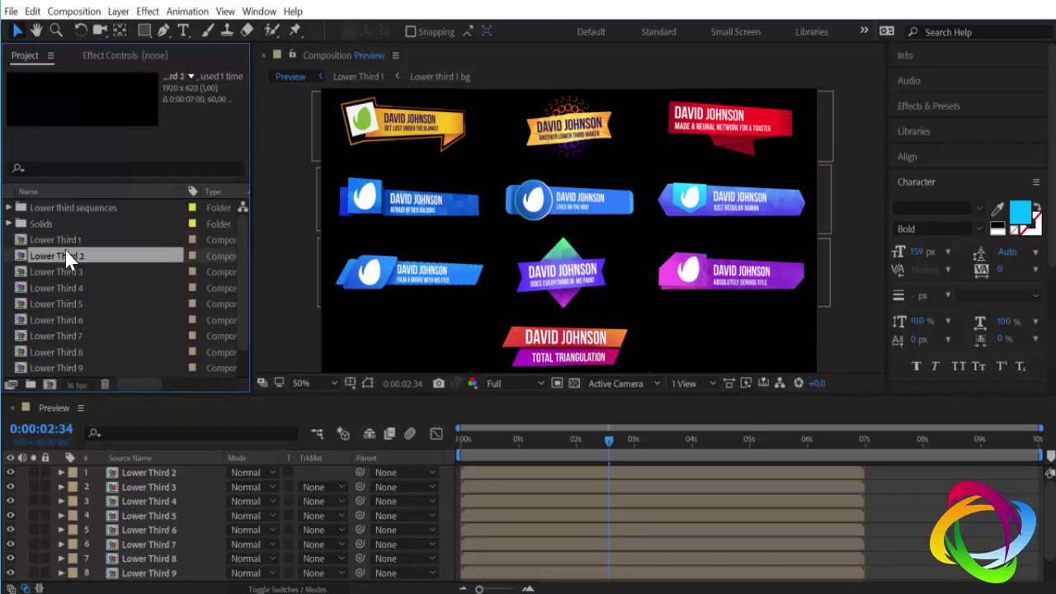
left_click(165, 472)
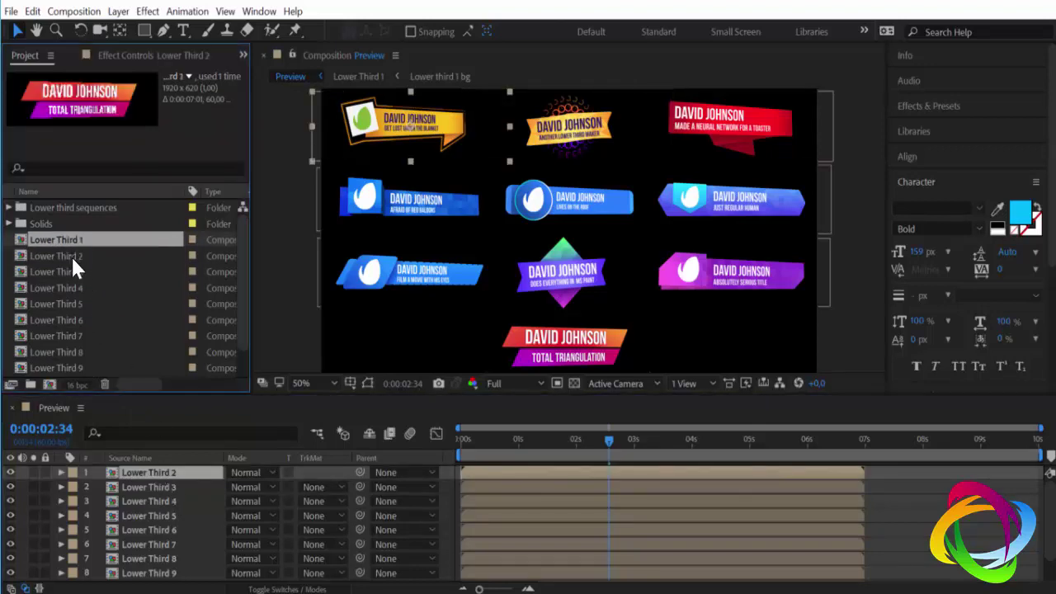
left_click(71, 256)
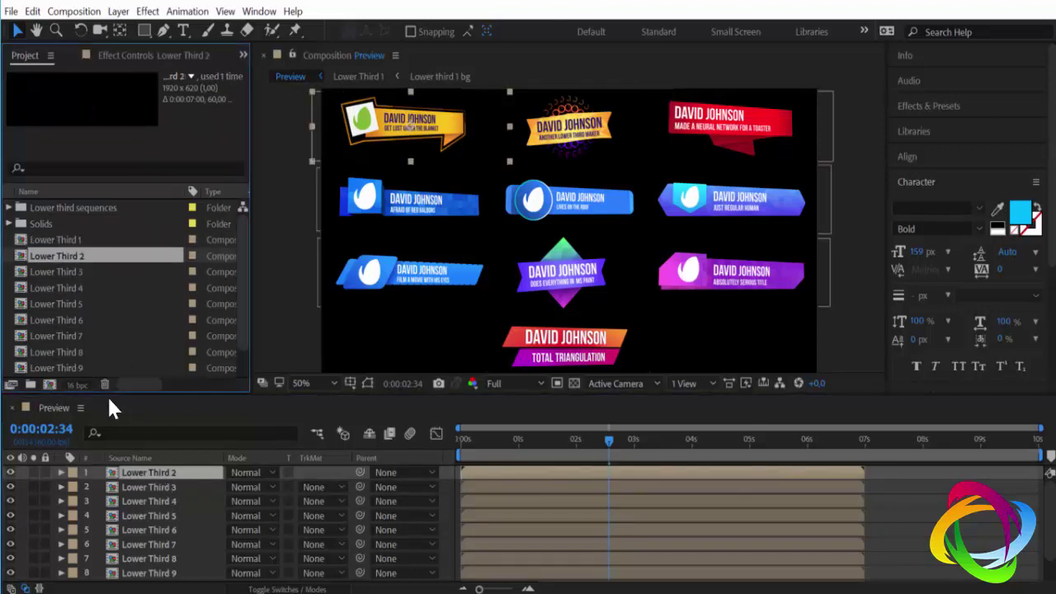
left_click(165, 485)
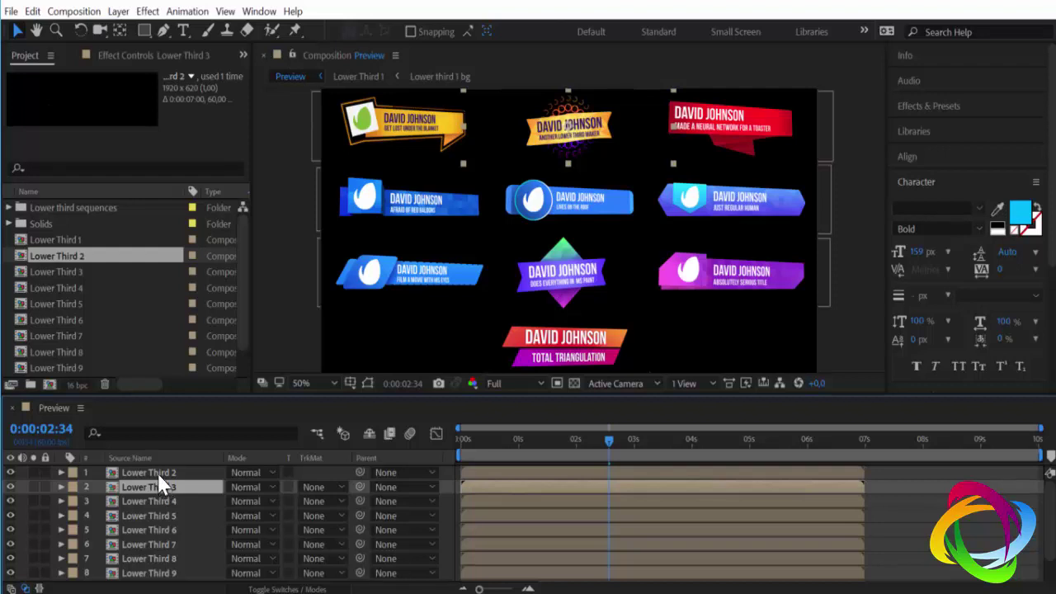
left_click(159, 475)
left_click(82, 255)
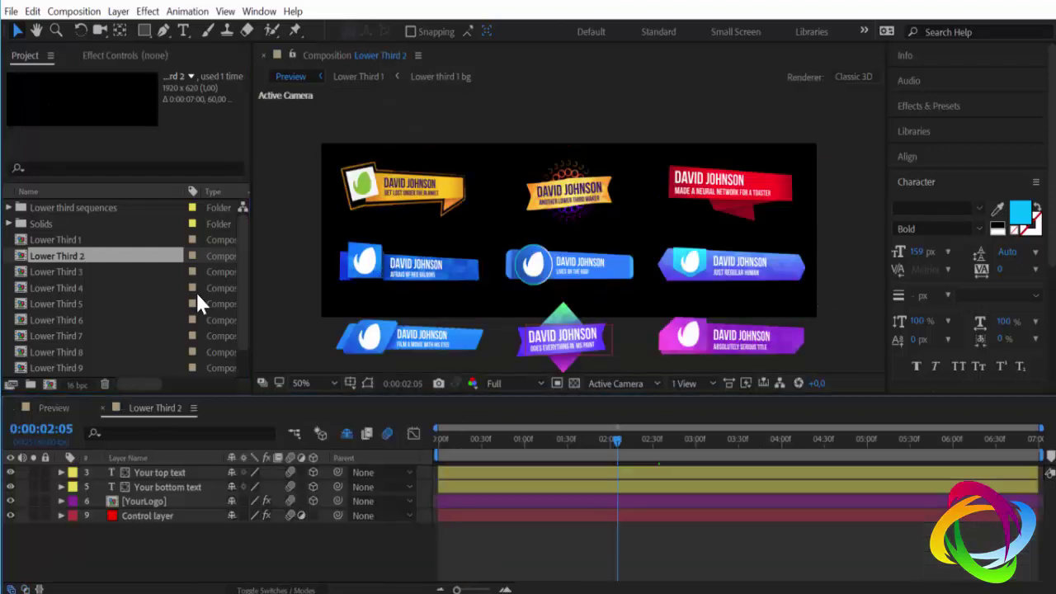
- Jump to the fully revealed frame, check transparency, scrub the animation, and select [YourLogo]
left_click(562, 439)
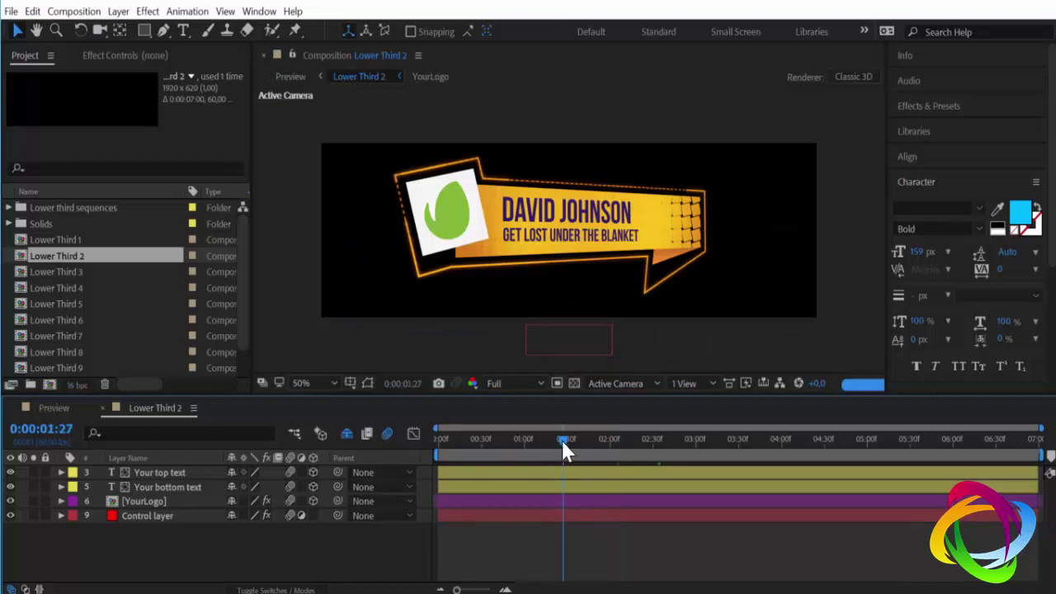
left_click(574, 383)
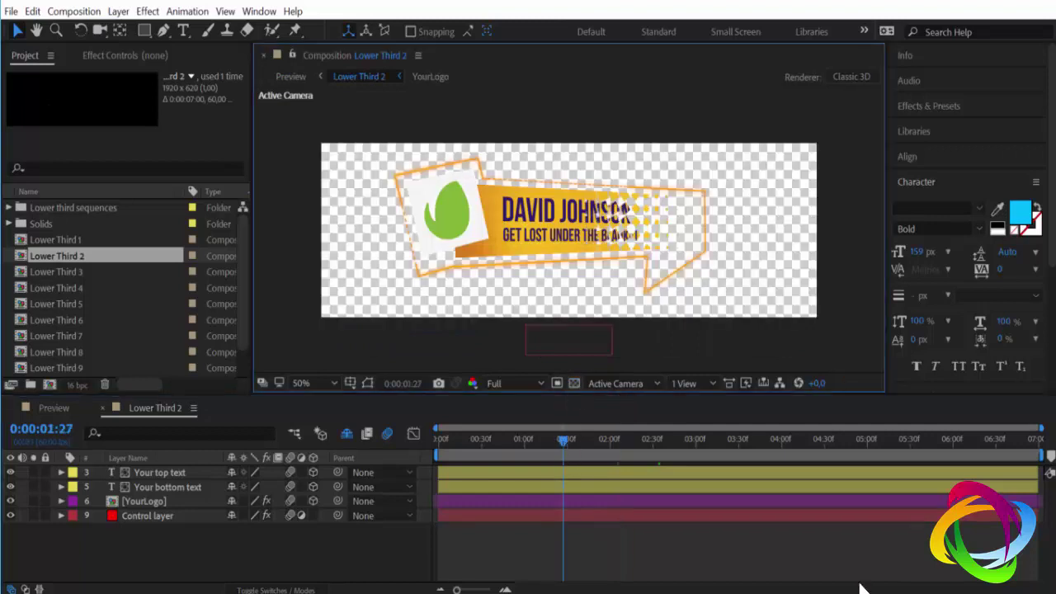
left_click(574, 383)
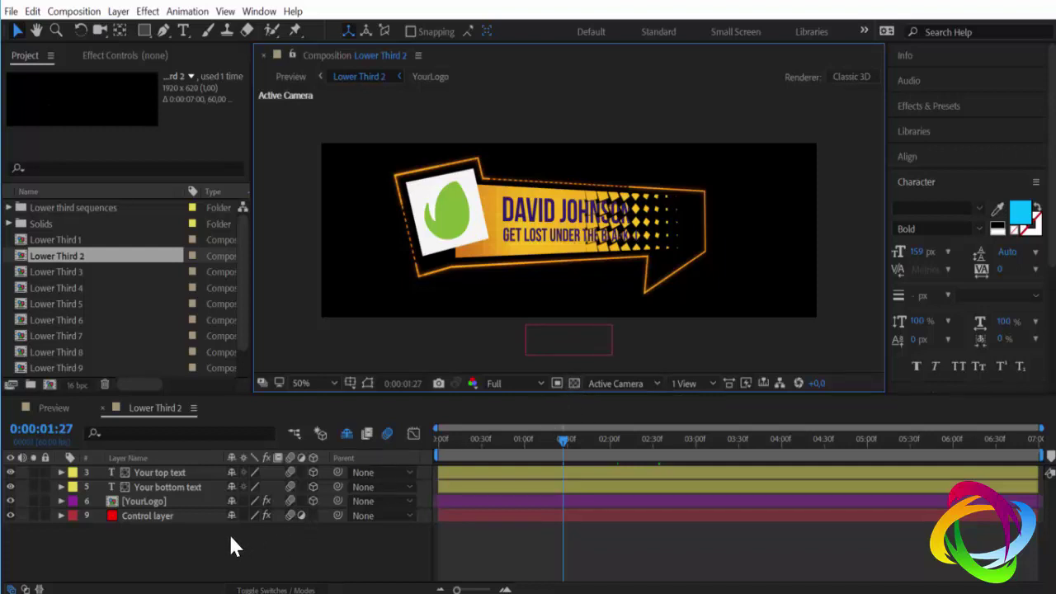
mouse_move(537, 443)
left_mouse_down()
mouse_move(487, 443)
mouse_move(593, 444)
mouse_move(531, 461)
mouse_move(587, 451)
left_mouse_up()
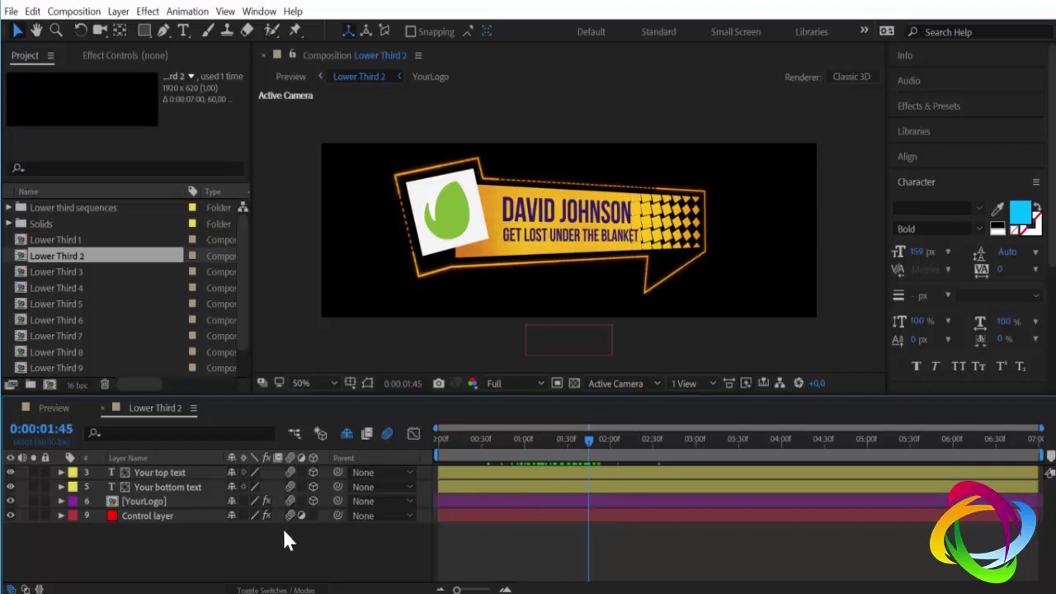
left_click(176, 501)
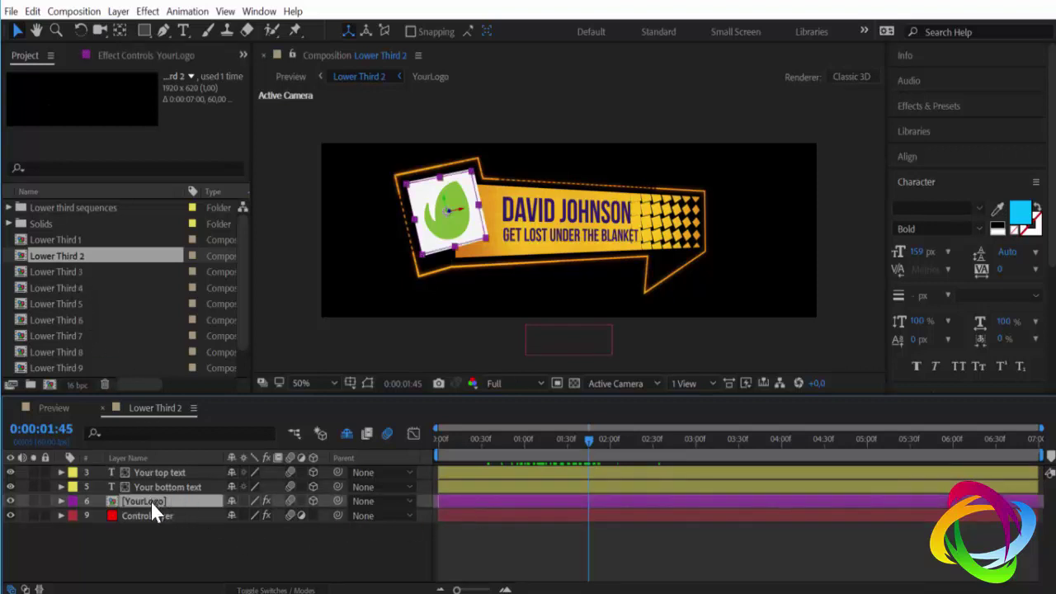
- Inside [YourLogo], add he.png scaled to 30% and hide the original logo.png
double_click(143, 500)
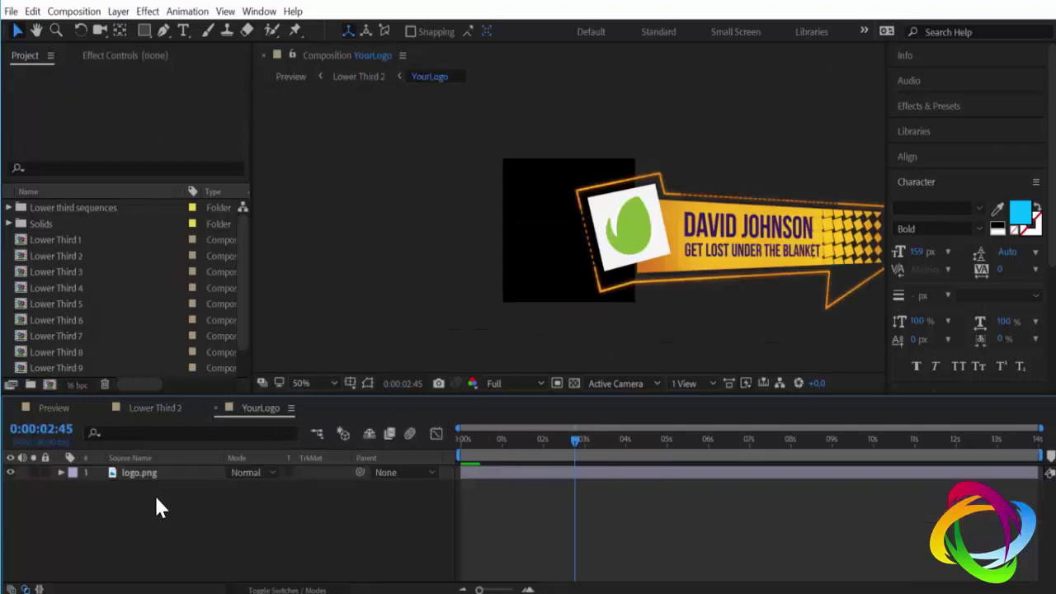
left_click(144, 472)
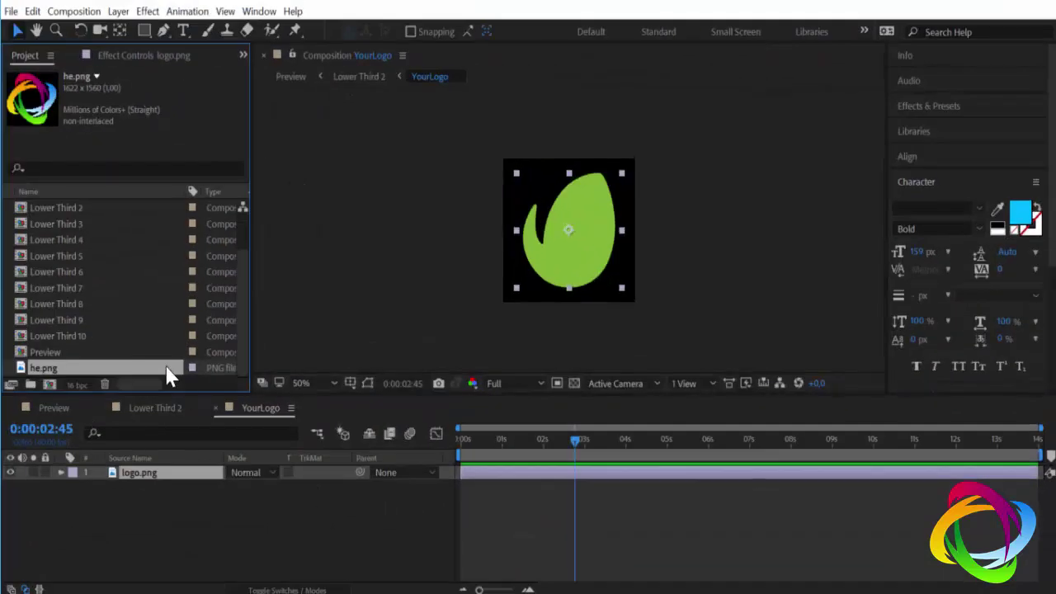
left_click_drag(78, 369, 137, 462)
key("s")
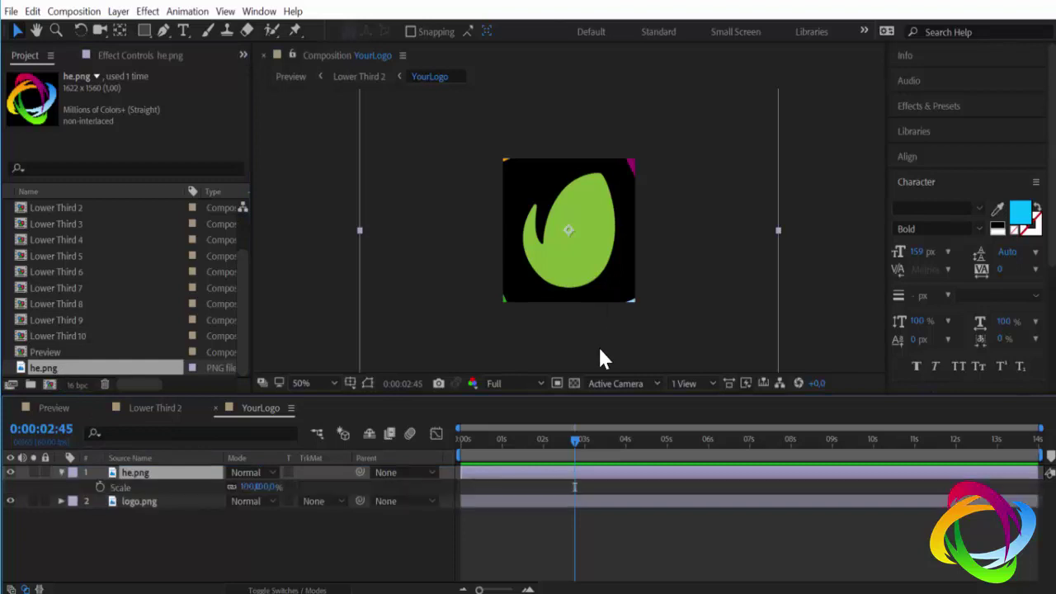
left_click_drag(252, 488, 222, 507)
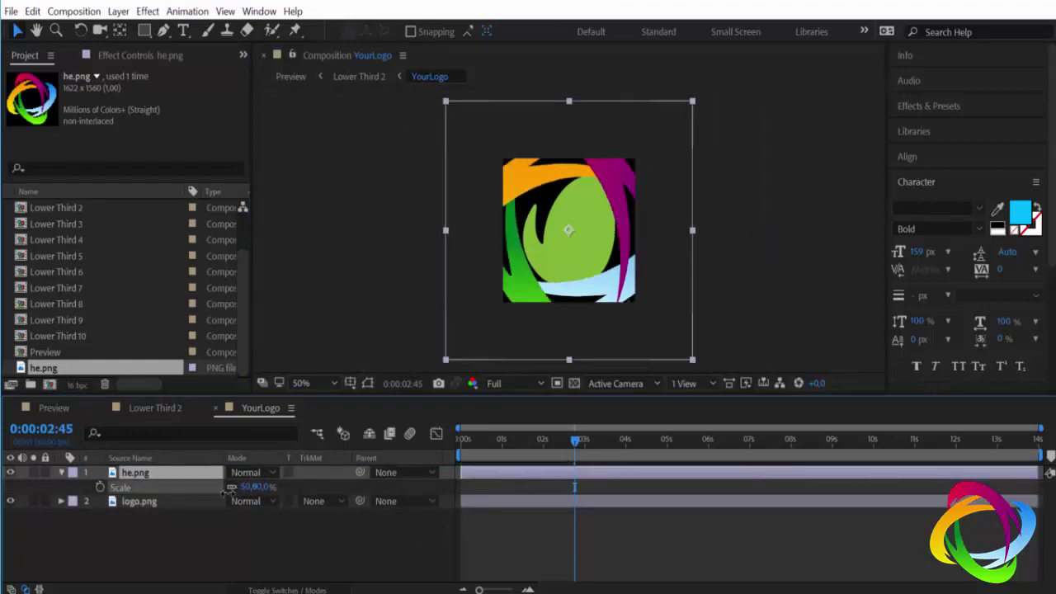
left_click(10, 501)
left_click(215, 407)
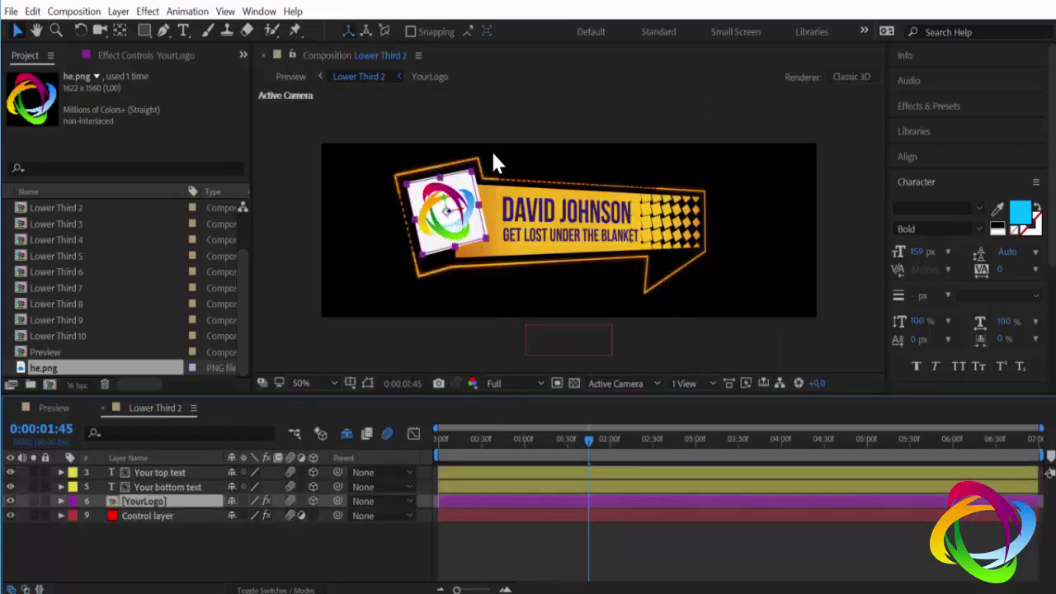
double_click(154, 503)
left_click(151, 501)
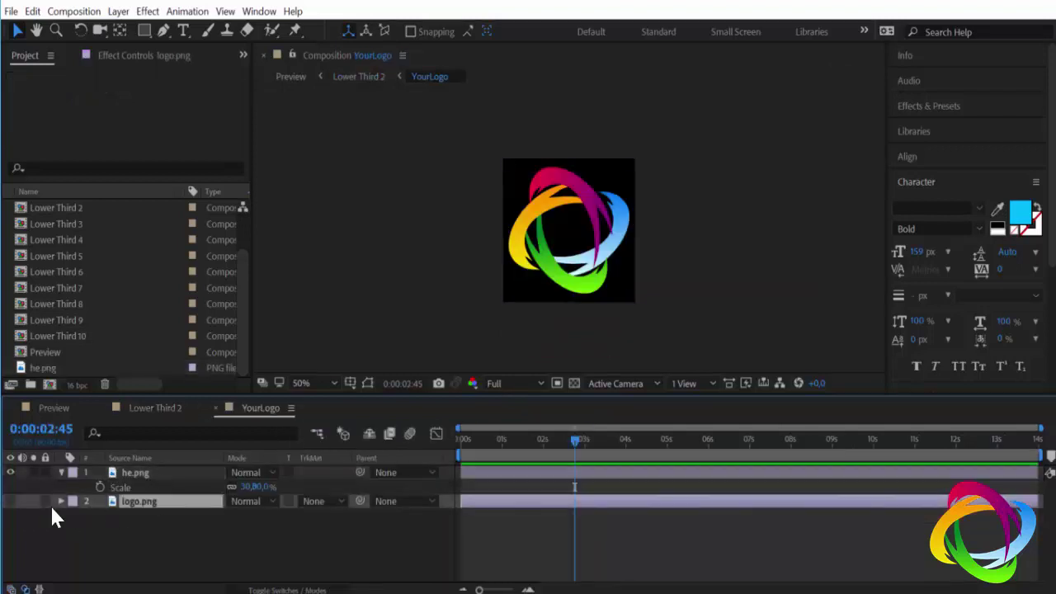
left_click(9, 472)
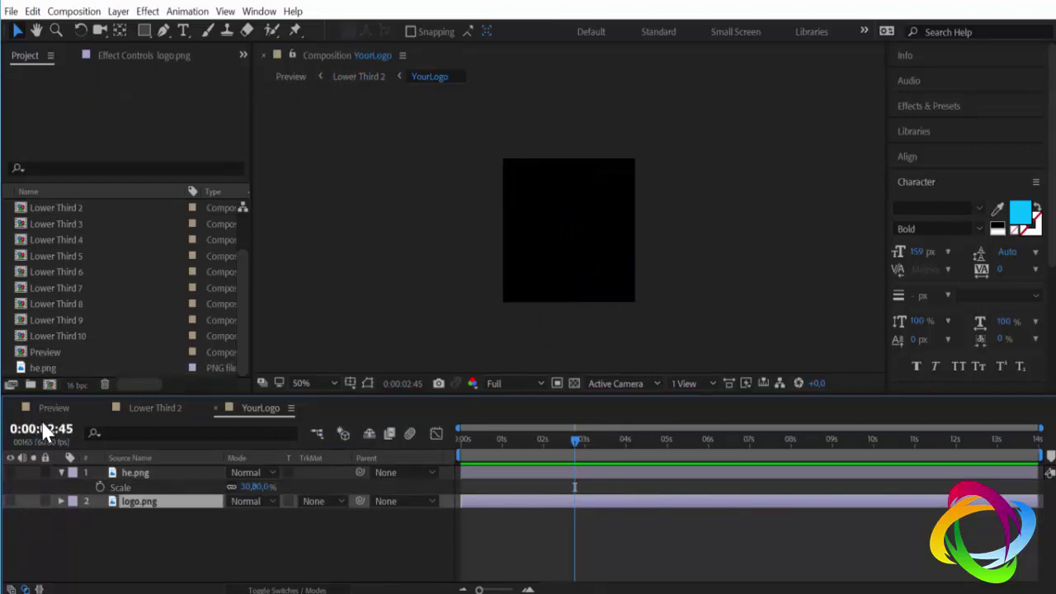
left_click(119, 407)
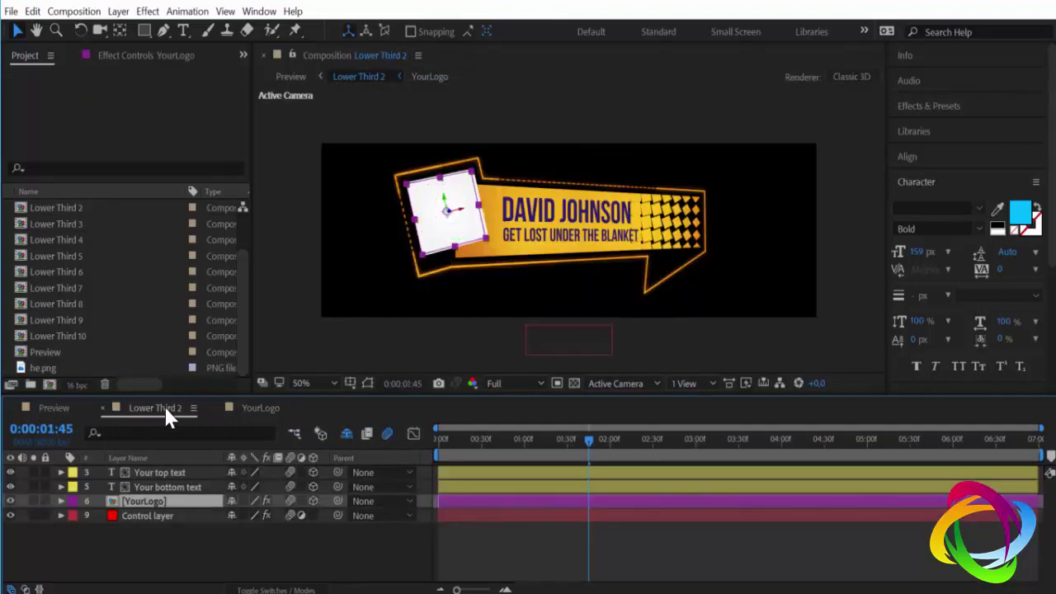
left_click(260, 408)
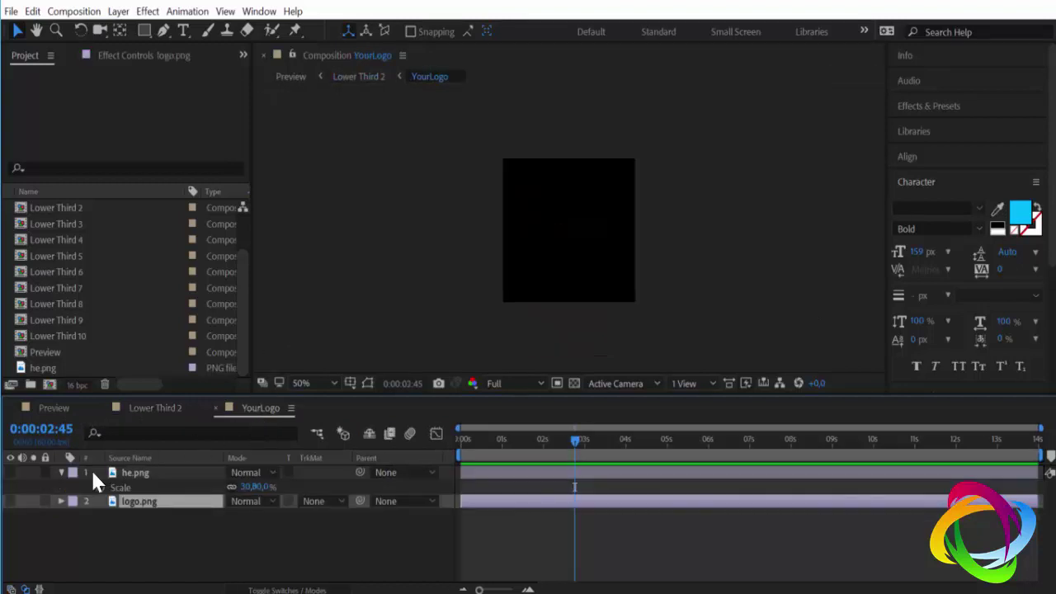
left_click(10, 471)
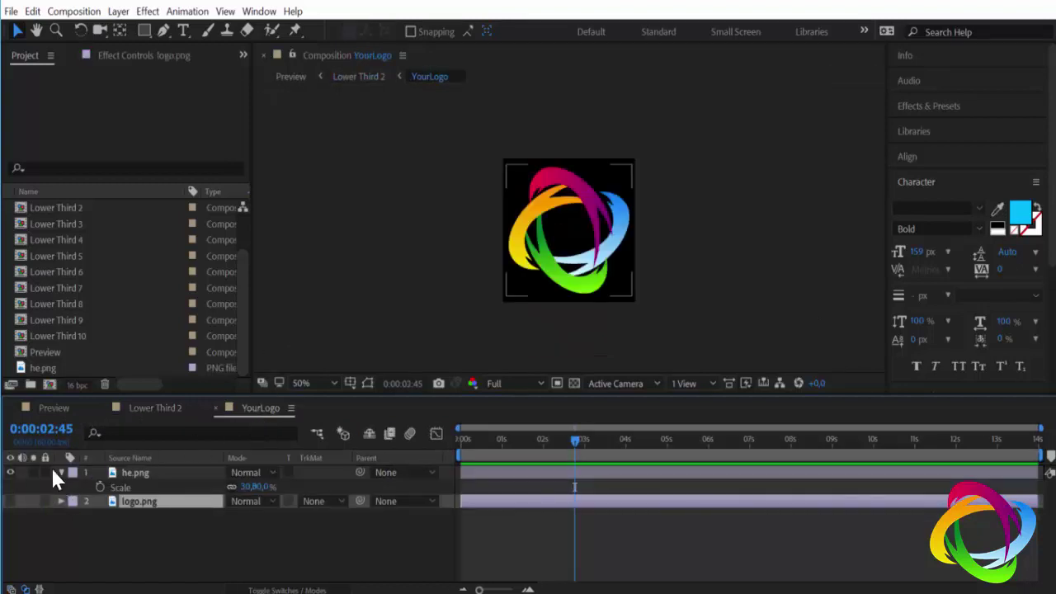
left_click(216, 408)
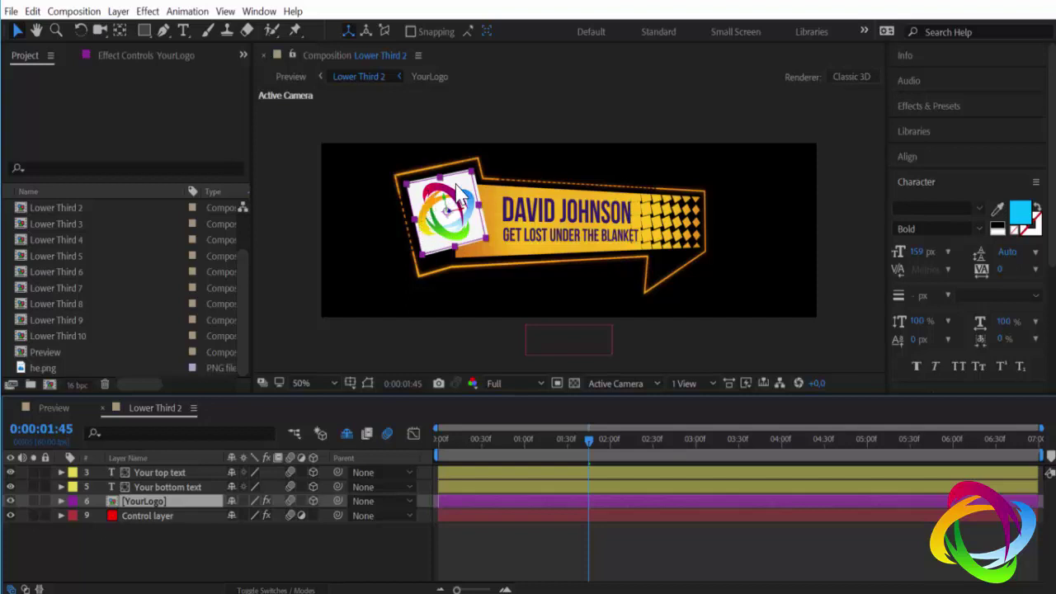
left_click(338, 553)
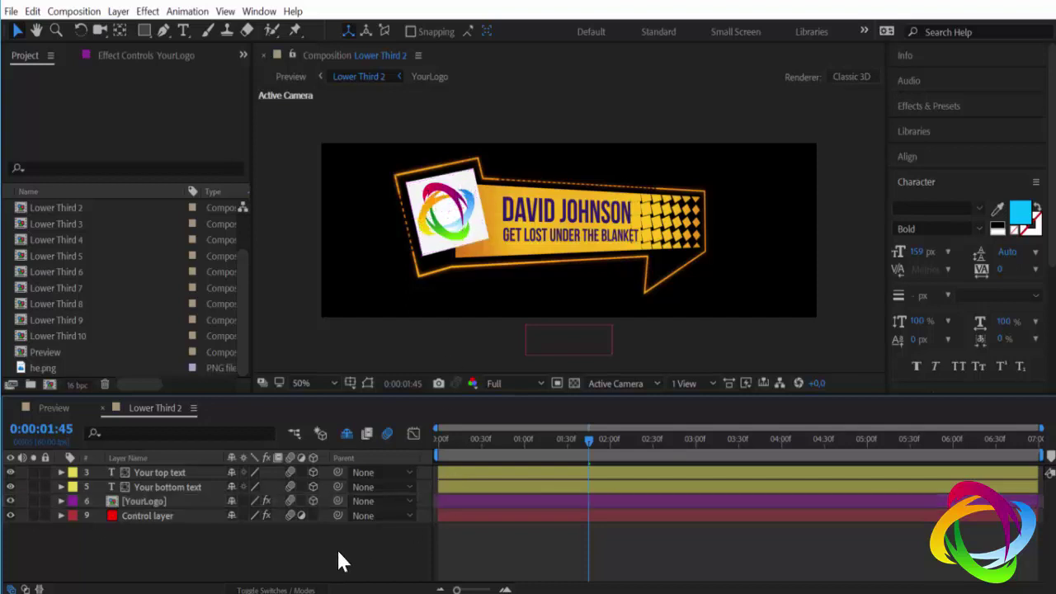
left_click(602, 213)
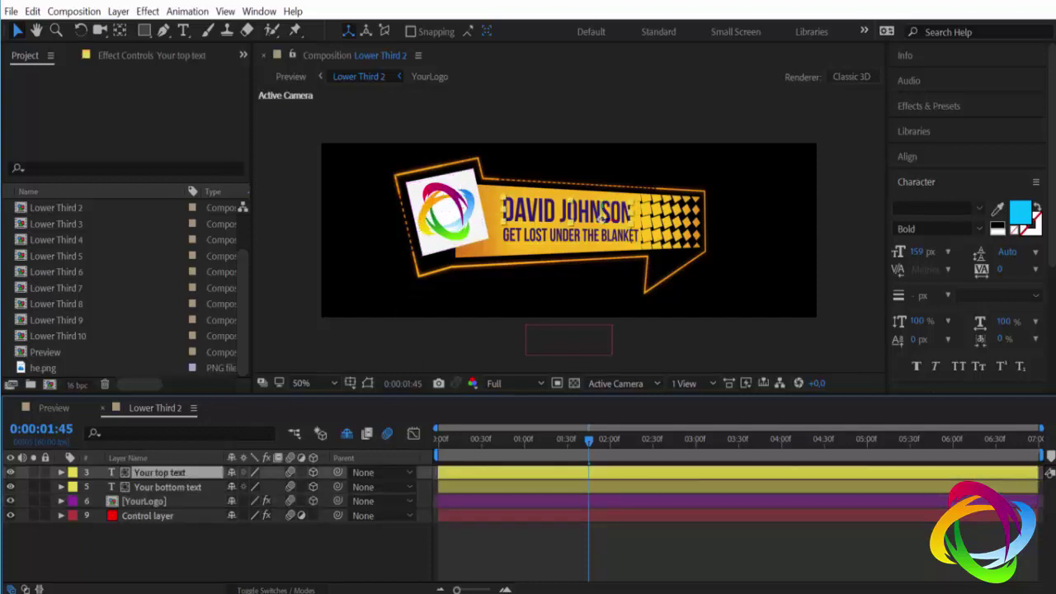
- Replace the placeholder name in the top text layer with the channel owner's name
left_click(188, 486, "ctrl")
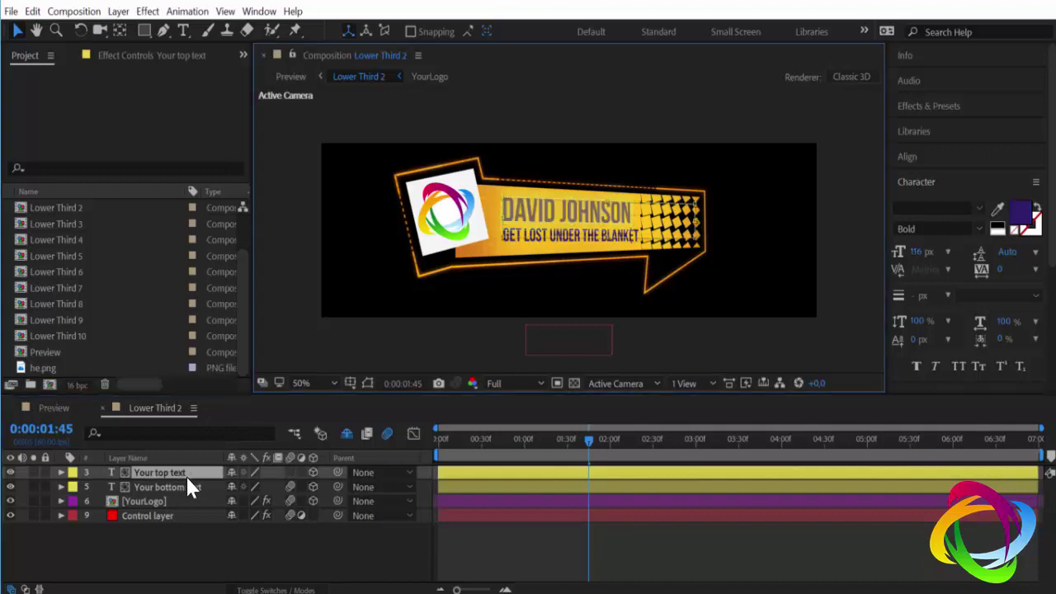
left_click(601, 212)
key("ctrl+t")
left_click(35, 473)
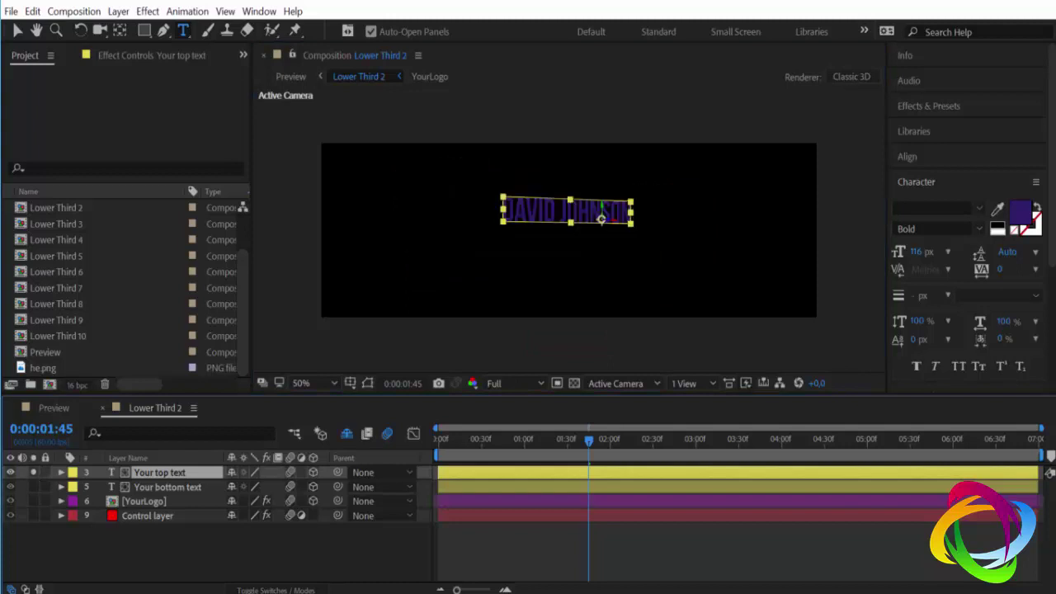
key("period")
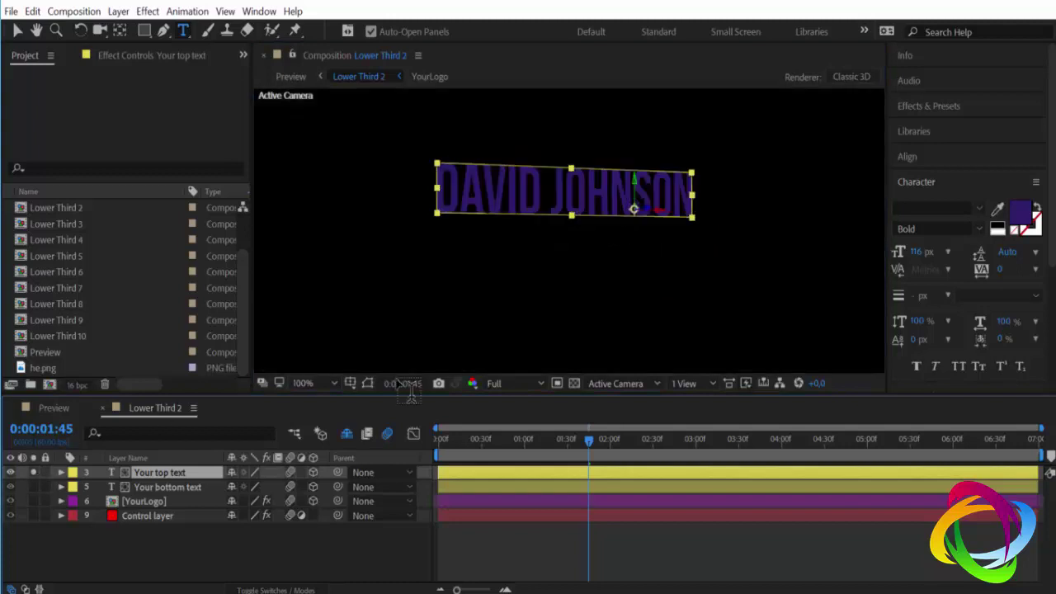
double_click(145, 473)
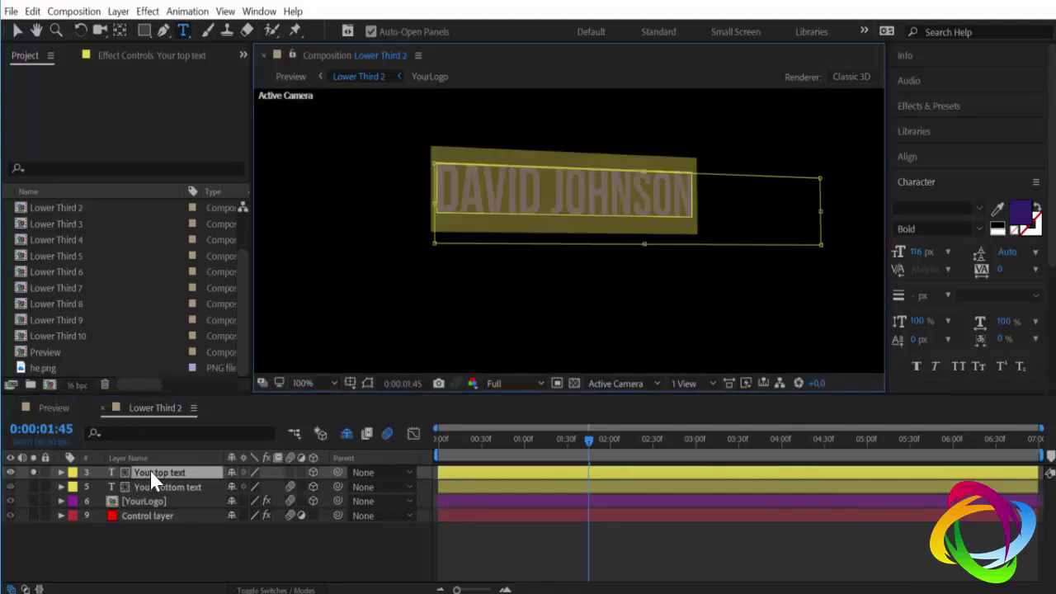
key("Home")
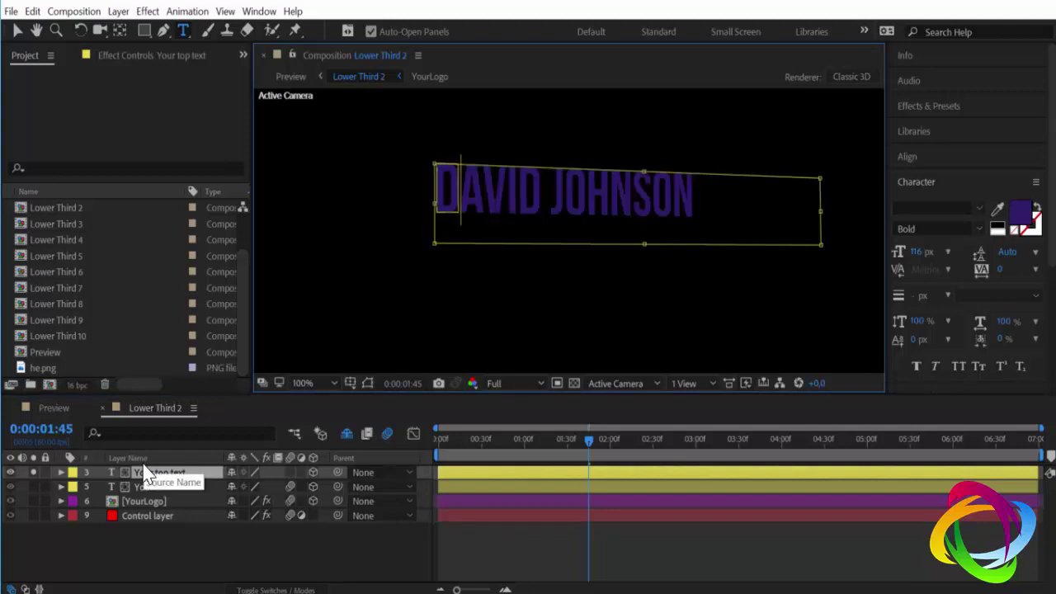
key("ctrl+a")
type("HÉLIO")
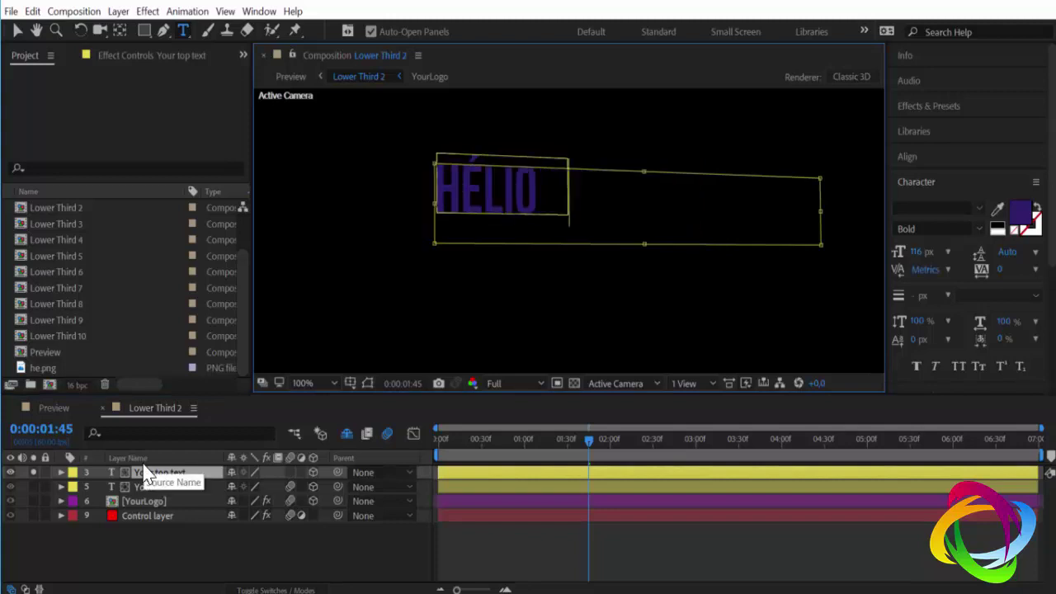
type(" REIS")
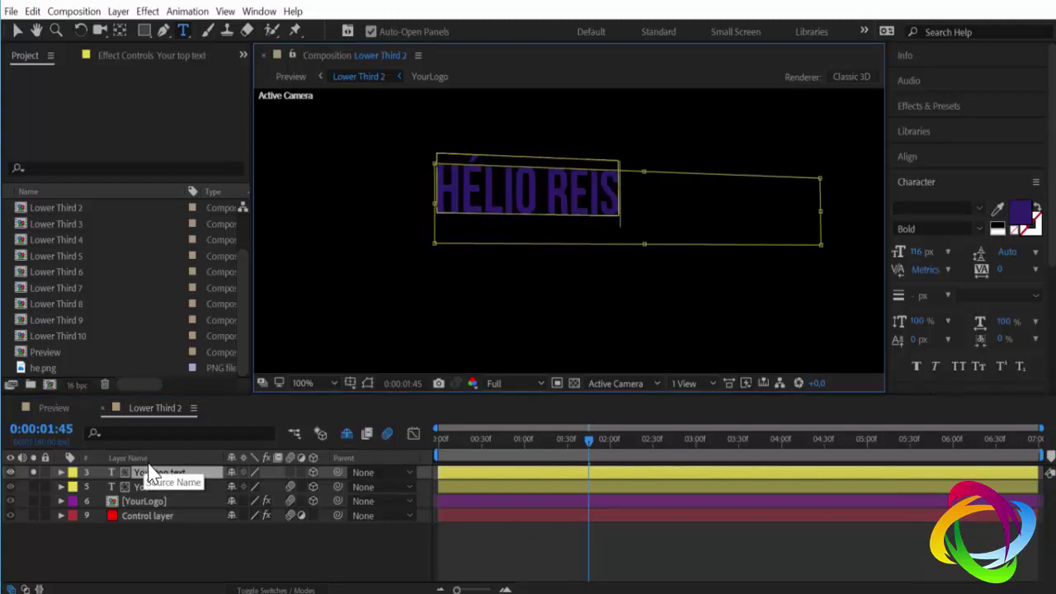
left_click(33, 472)
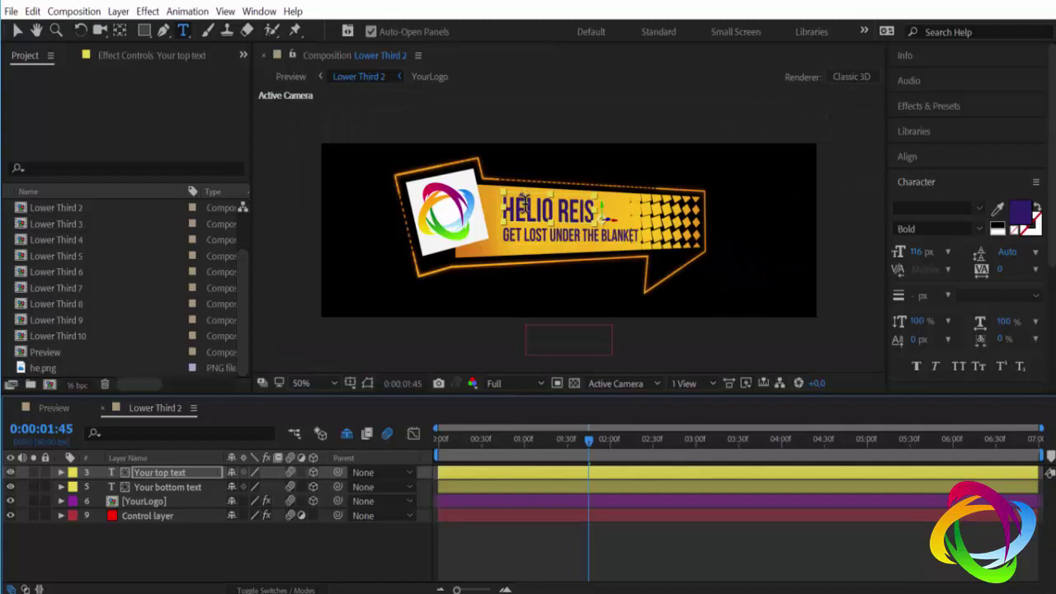
- Change the name text fill from dark purple to a fully saturated hot pink
key("v")
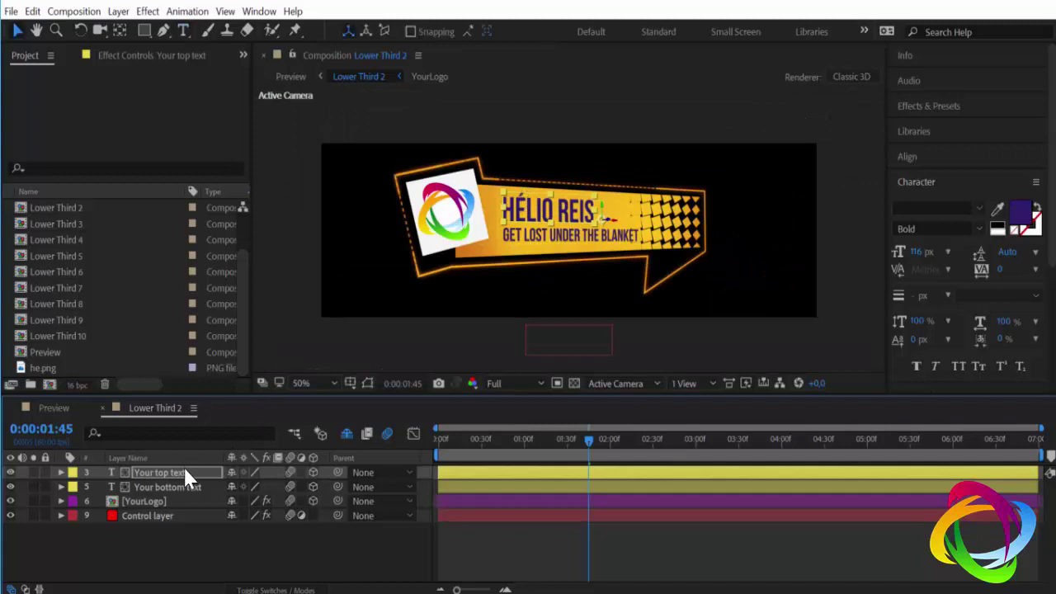
left_click(1021, 213)
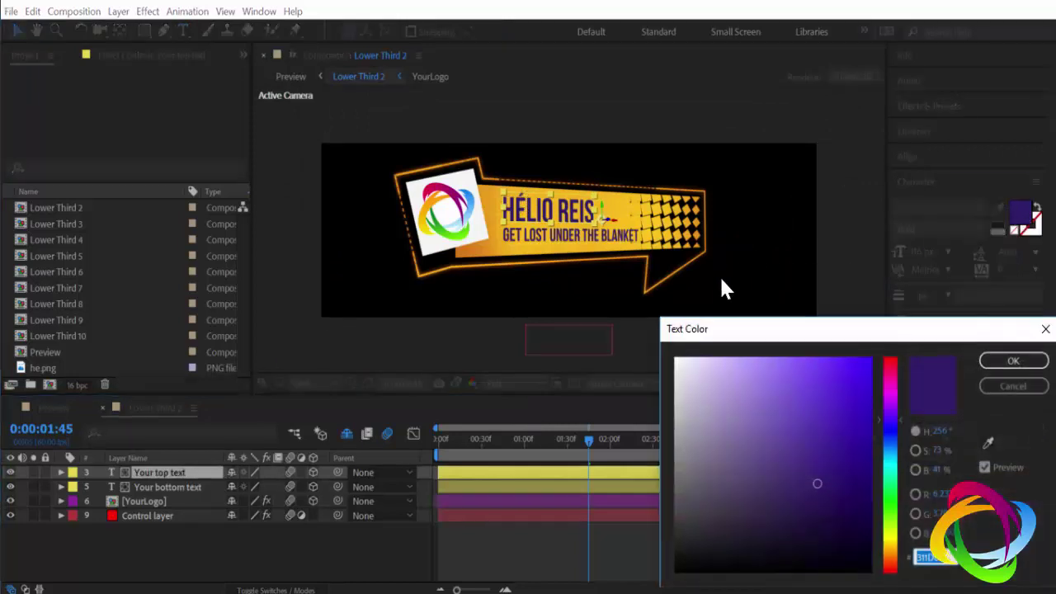
left_click(890, 359)
left_click(869, 358)
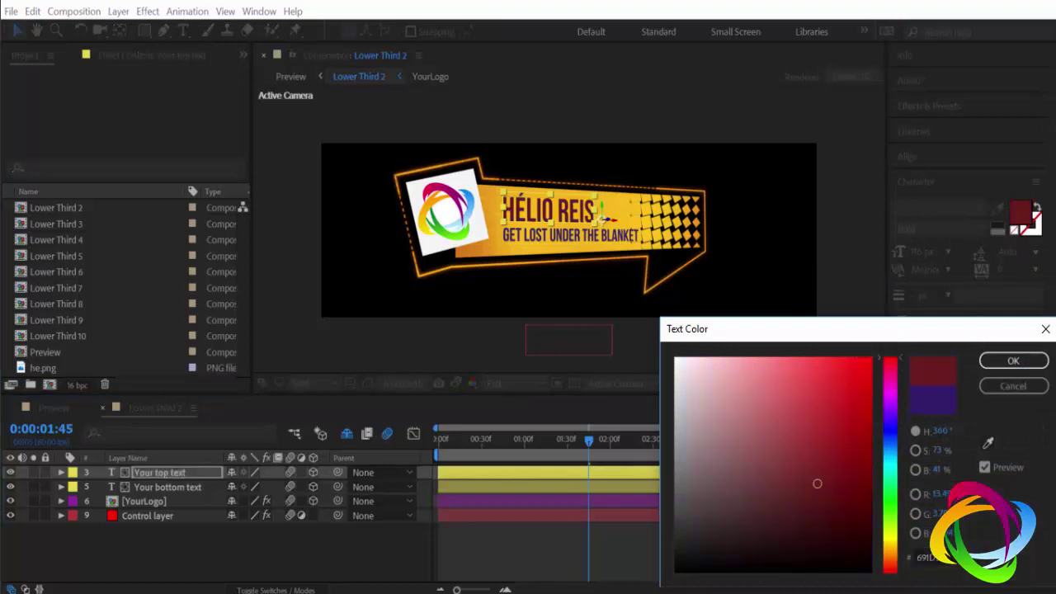
left_click(1016, 386)
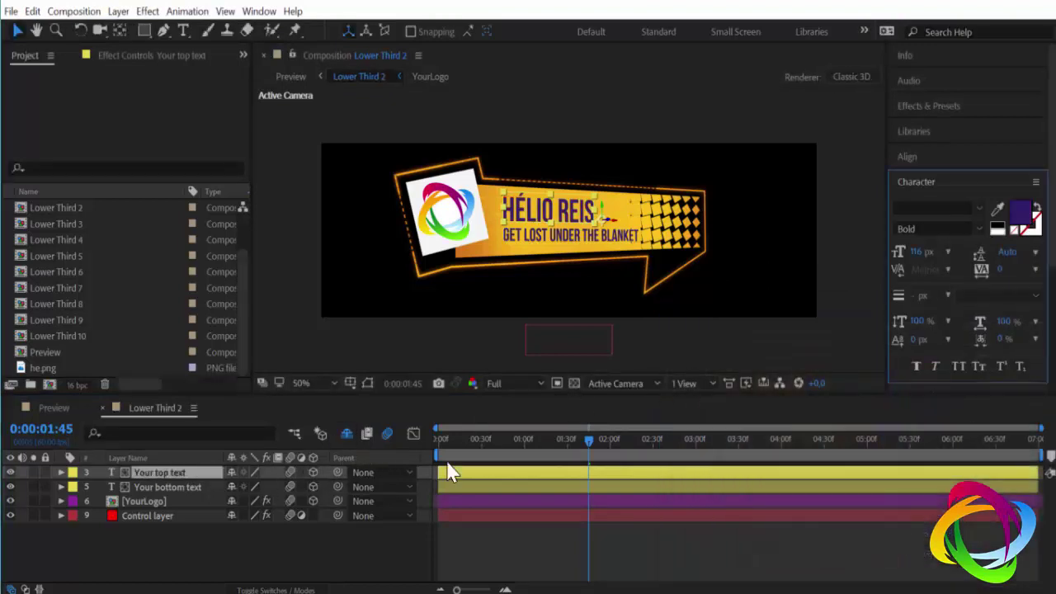
left_click(1020, 219)
mouse_move(891, 387)
left_mouse_down()
mouse_move(884, 364)
mouse_move(891, 381)
left_mouse_up()
left_click(870, 359)
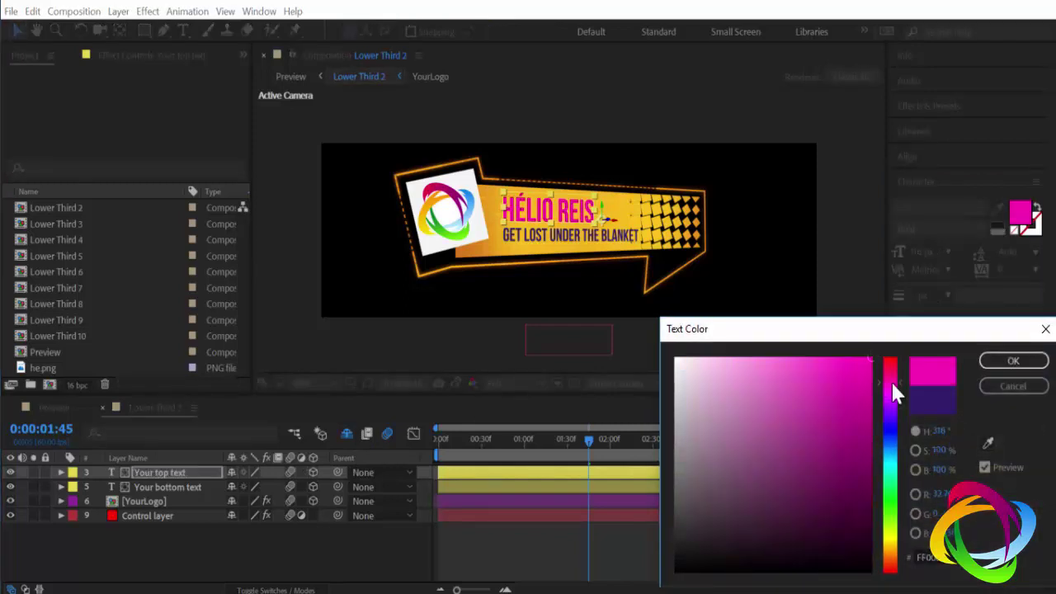
left_click(990, 352)
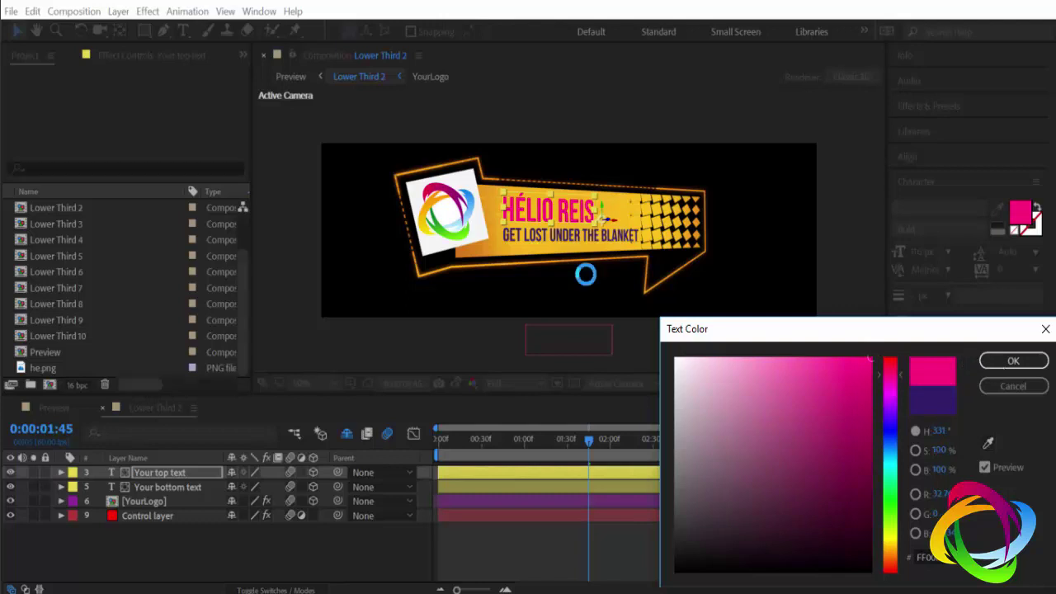
left_click(164, 488)
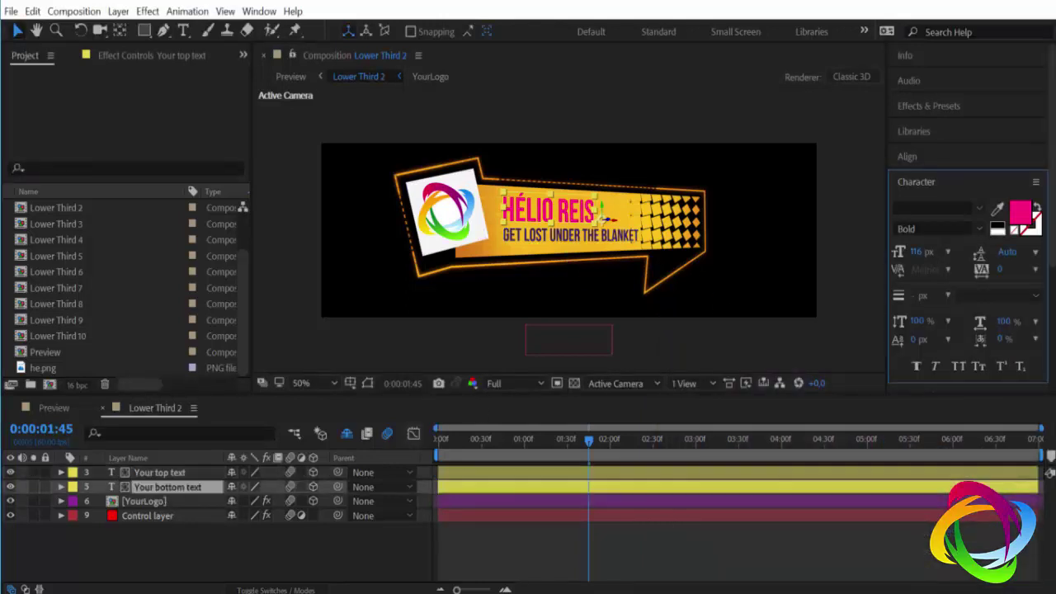
- Change the bottom line to 'SE INSVCREVAM NO CANAL' and scrub to check the banner
double_click(605, 246)
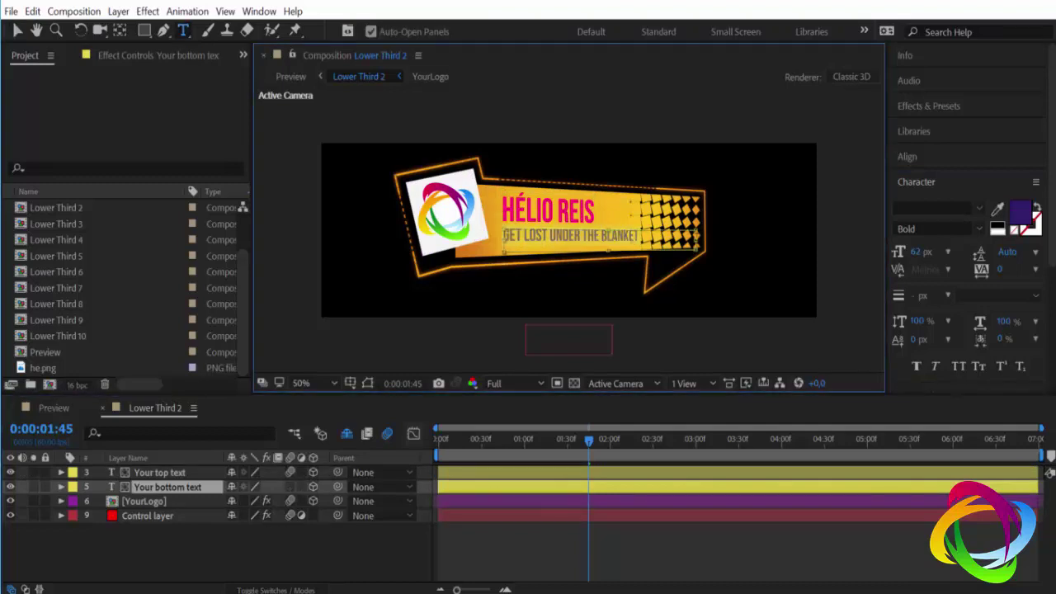
key("Escape")
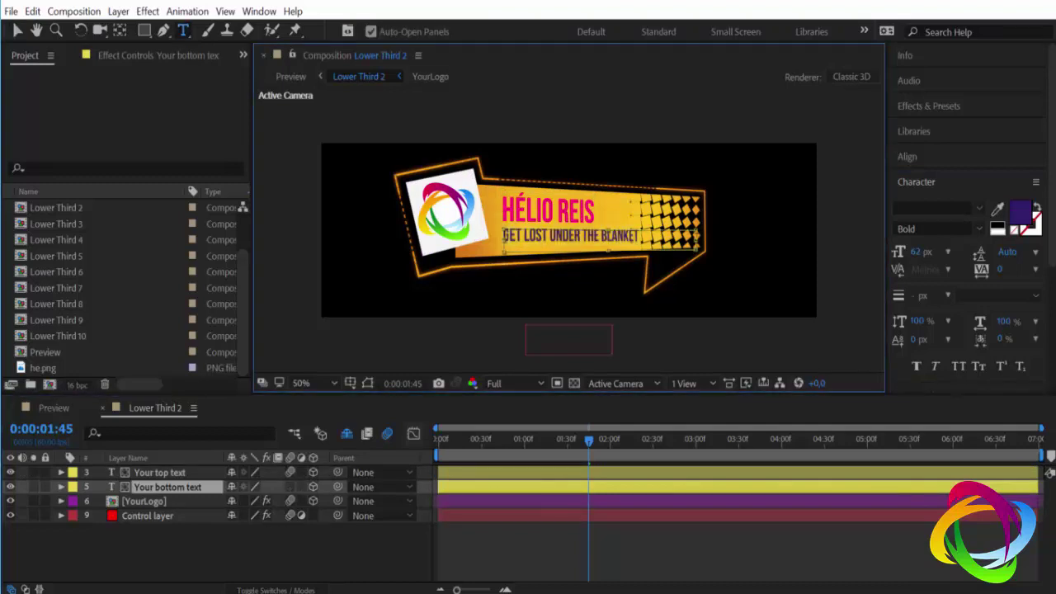
type("SE IN")
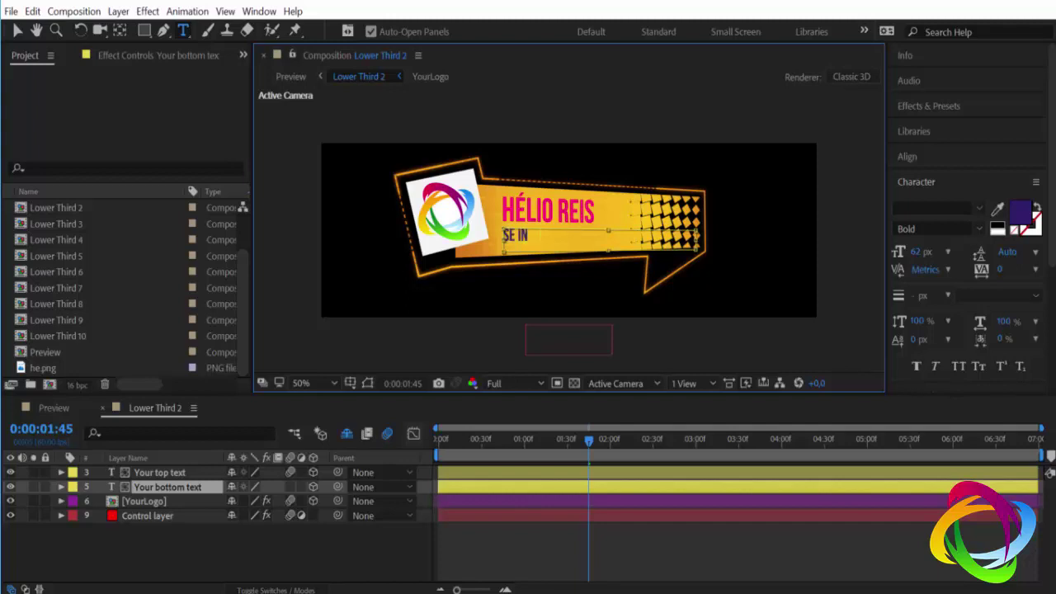
type("SVC")
type("REVAM NO")
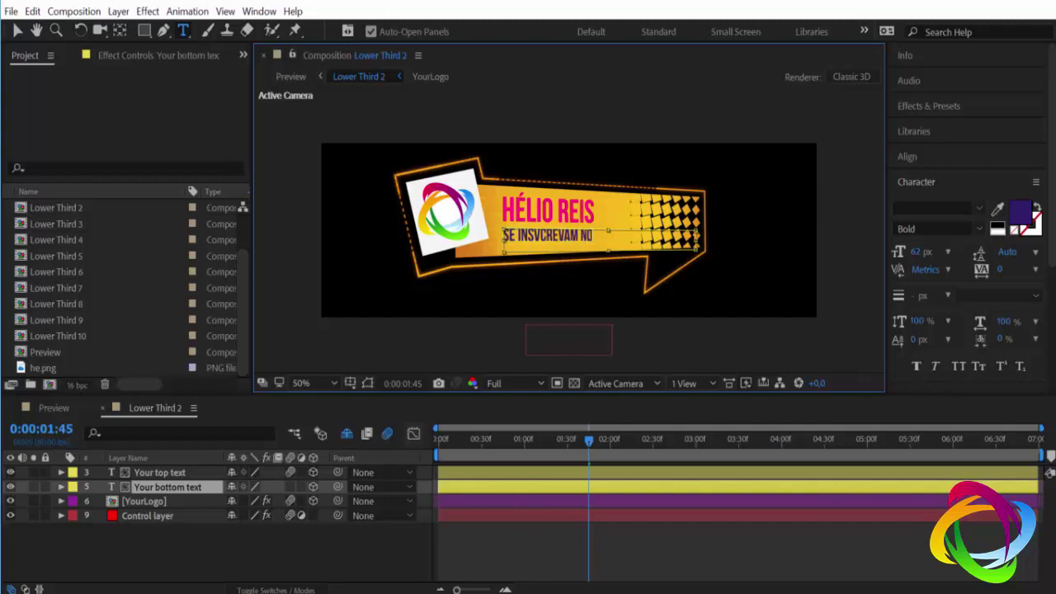
type(" CANAL")
mouse_move(481, 445)
left_mouse_down()
mouse_move(448, 450)
mouse_move(631, 443)
mouse_move(471, 459)
mouse_move(793, 432)
mouse_move(578, 467)
mouse_move(459, 445)
mouse_move(745, 443)
mouse_move(433, 460)
left_mouse_up()
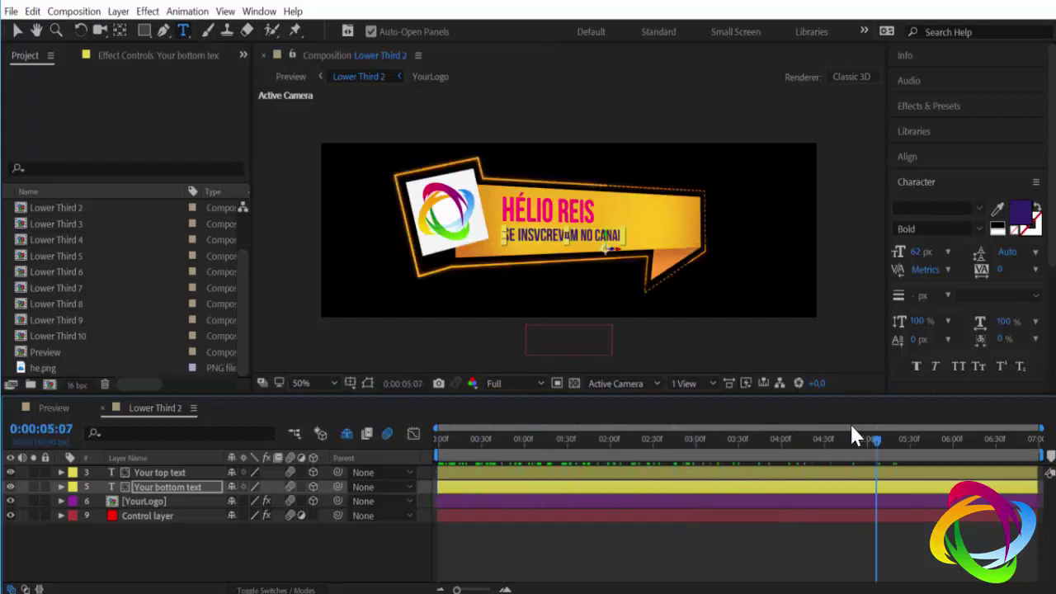
left_click_drag(433, 462, 876, 438)
- Close Lower Third 2 to return to the Preview composition, then expand and collapse Solids
left_click(103, 407)
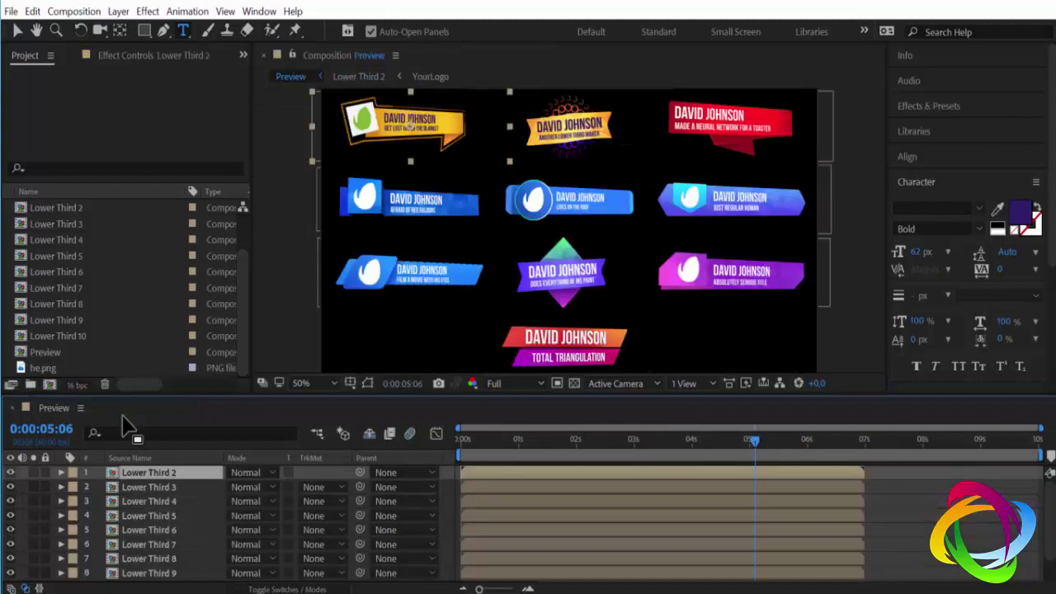
scroll(33, 248, "up", 3)
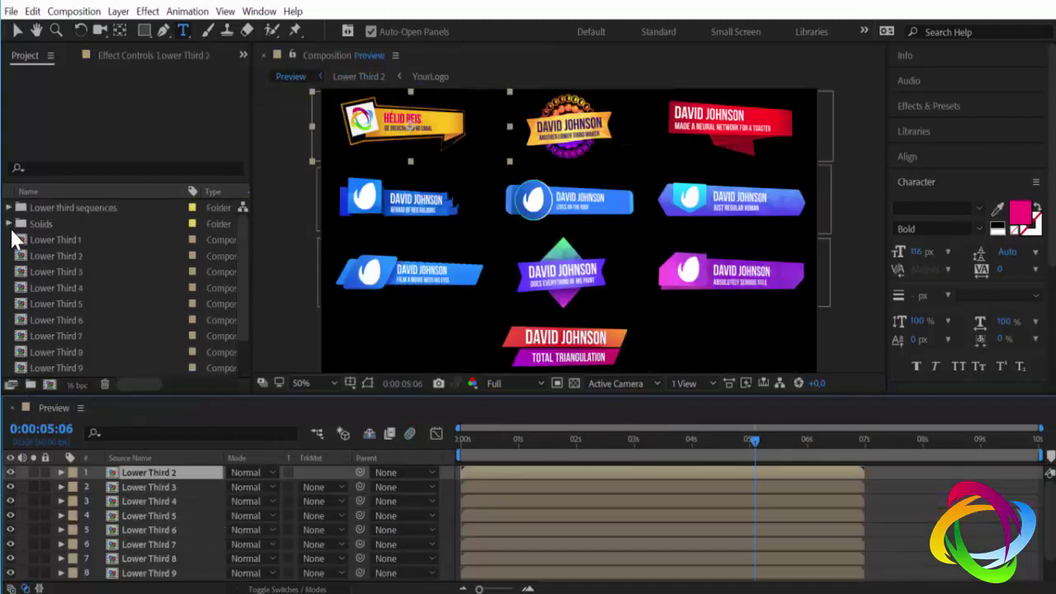
left_click(8, 223)
left_click(8, 225)
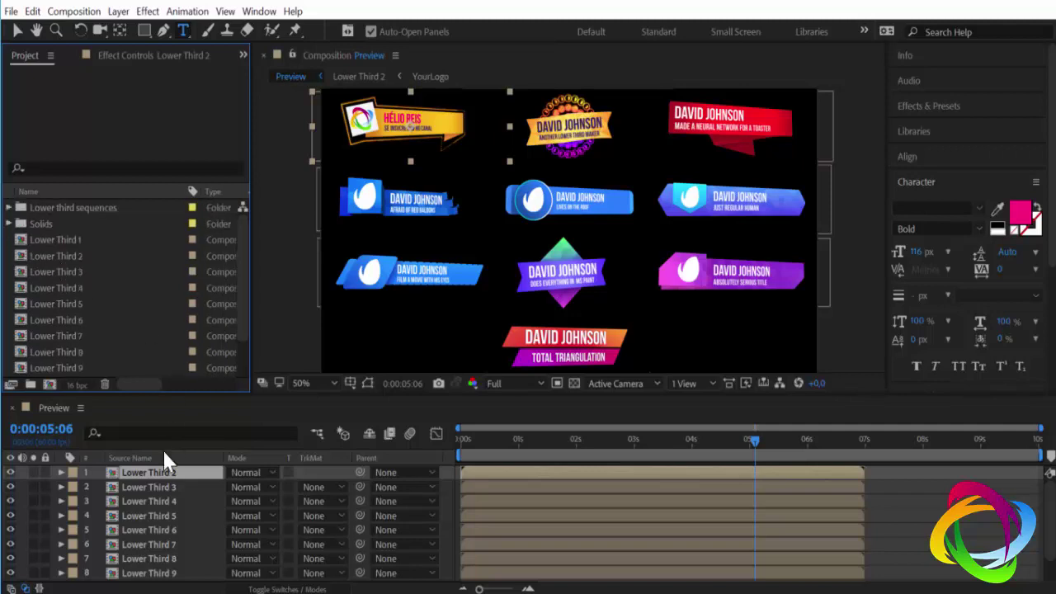
- Drag Ultra Bonus Pack.aep from the Projects folder into the After Effects Project panel
mouse_move(165, 587)
left_click(255, 544)
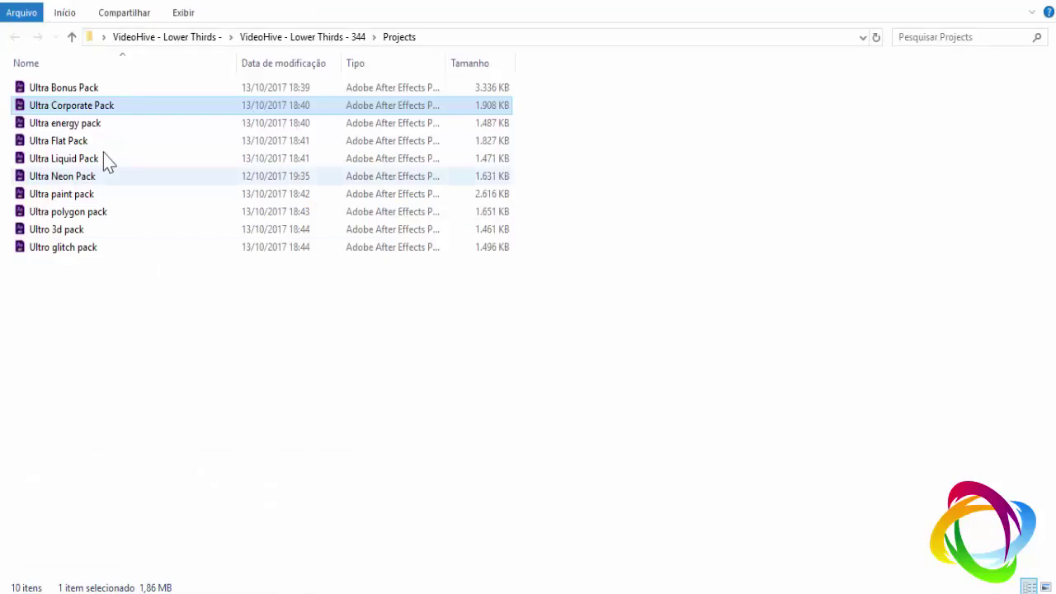
left_click_drag(72, 85, 375, 501)
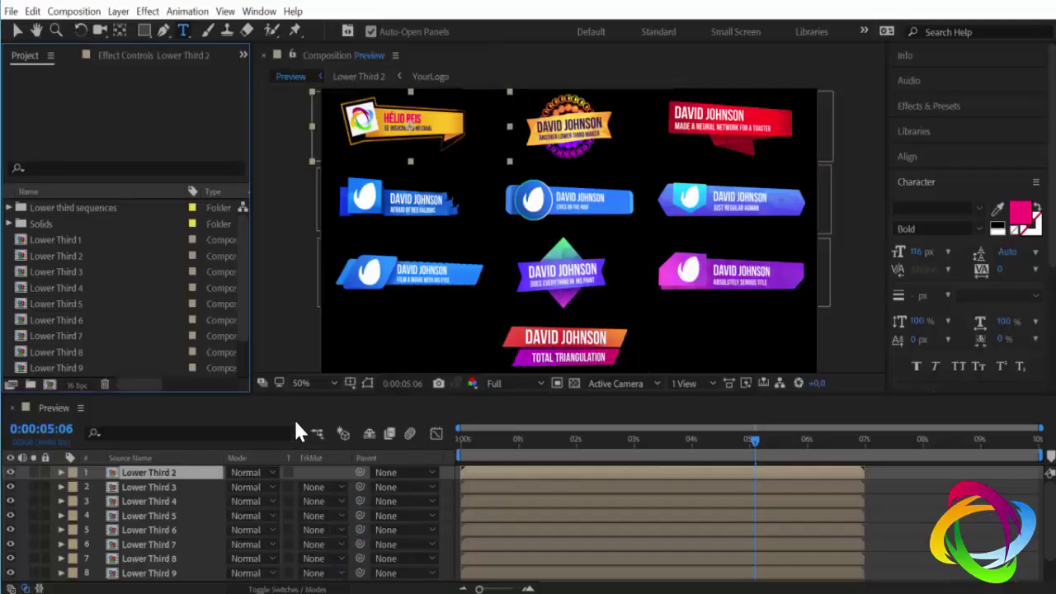
mouse_move(375, 501)
left_mouse_down()
mouse_move(99, 245)
mouse_move(132, 342)
left_mouse_up()
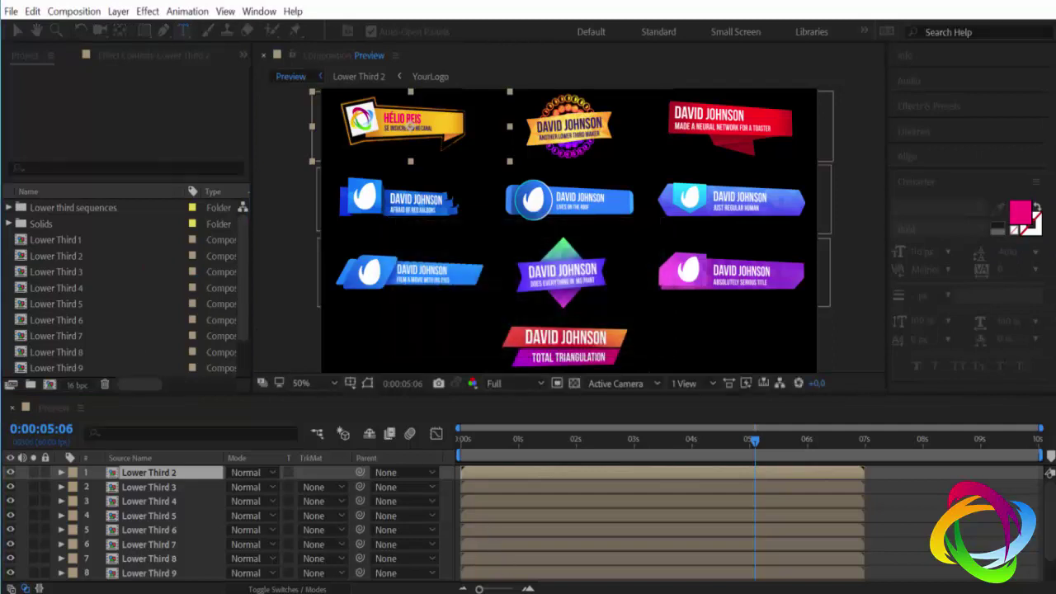
- Locate the imported Ultra Bonus Pack.aep inside the Solids folder of the Project panel
mouse_move(240, 256)
left_mouse_down()
mouse_move(249, 330)
mouse_move(247, 200)
left_mouse_up()
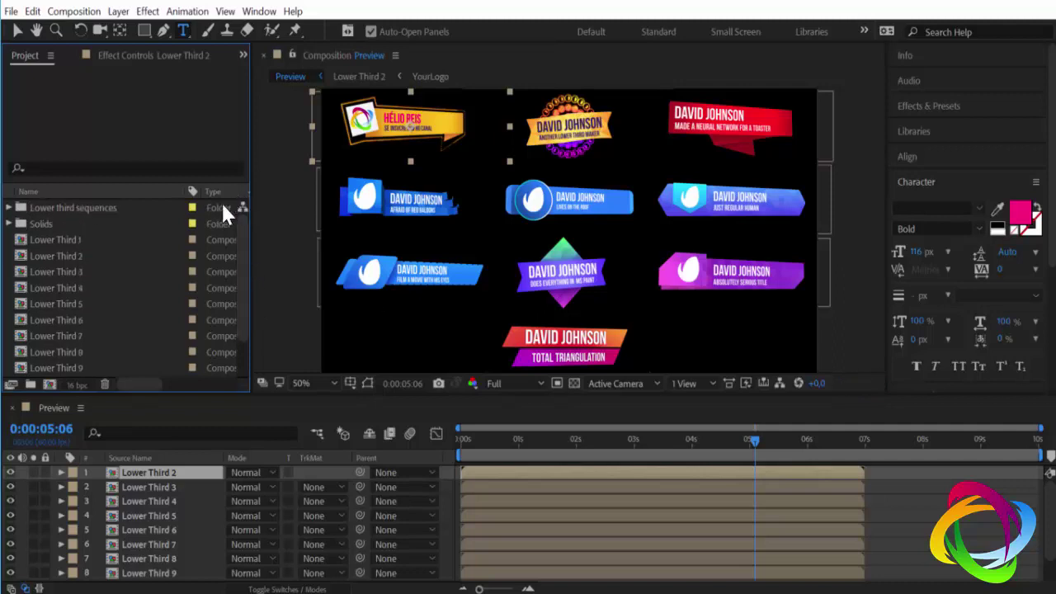
scroll(95, 255, "down", 1)
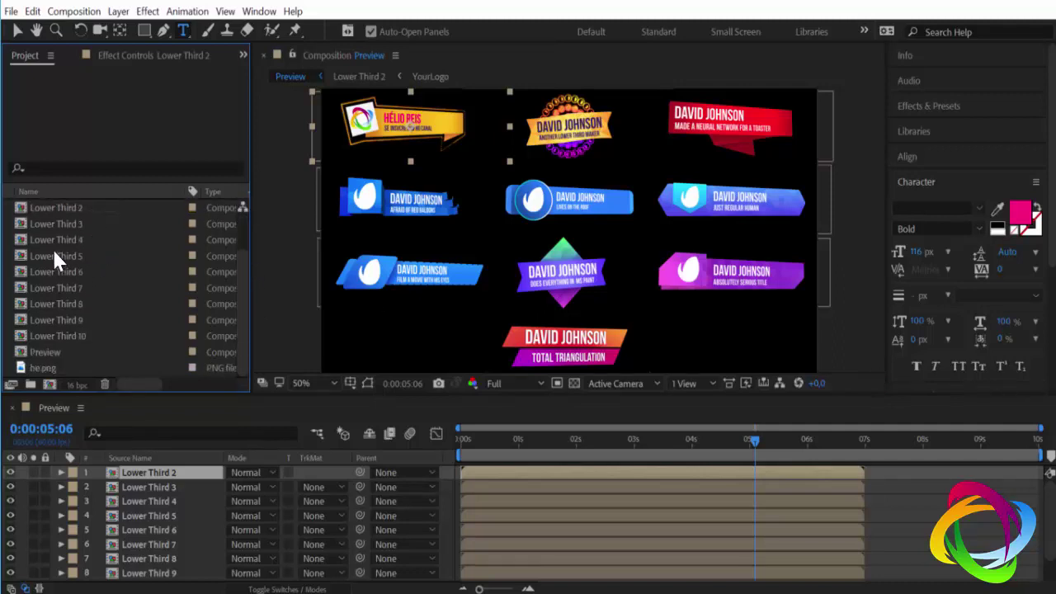
scroll(52, 247, "up", 1)
left_click(10, 208)
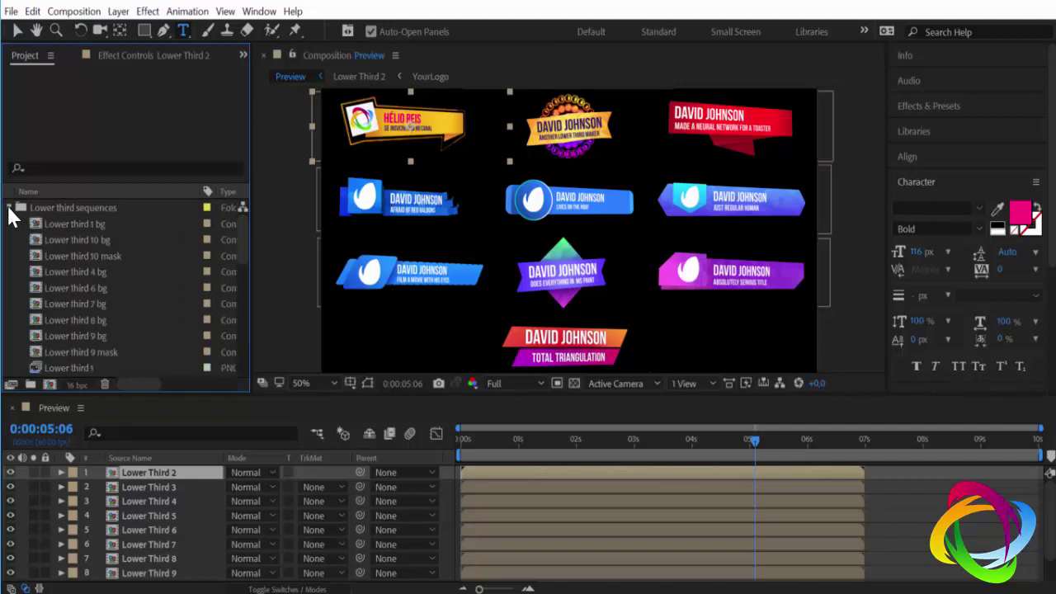
scroll(50, 243, "down", 2)
scroll(37, 231, "up", 1)
scroll(21, 214, "up", 1)
left_click(10, 208)
left_click(9, 224)
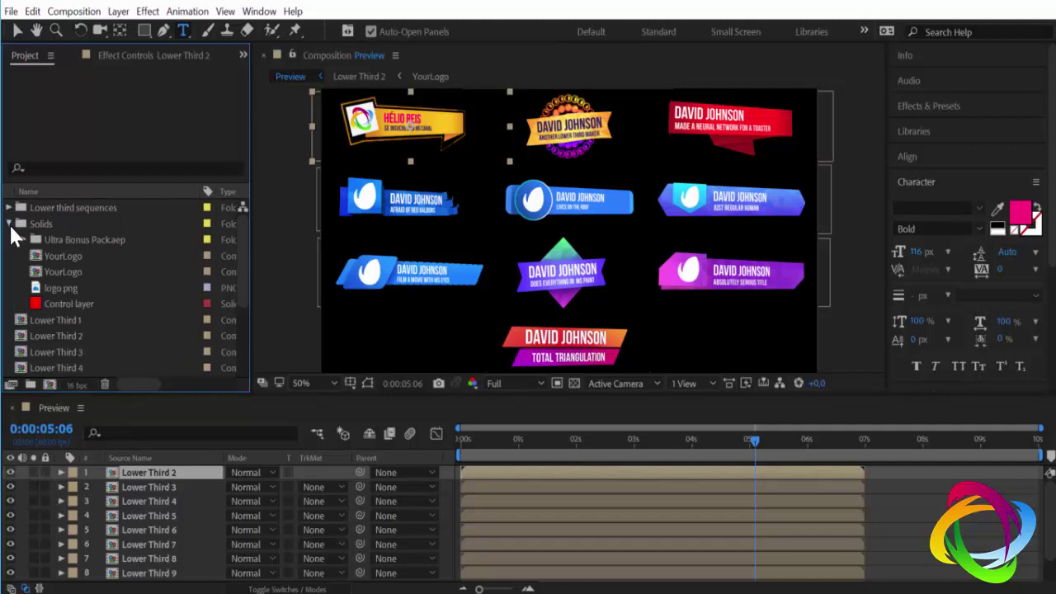
left_click(48, 237)
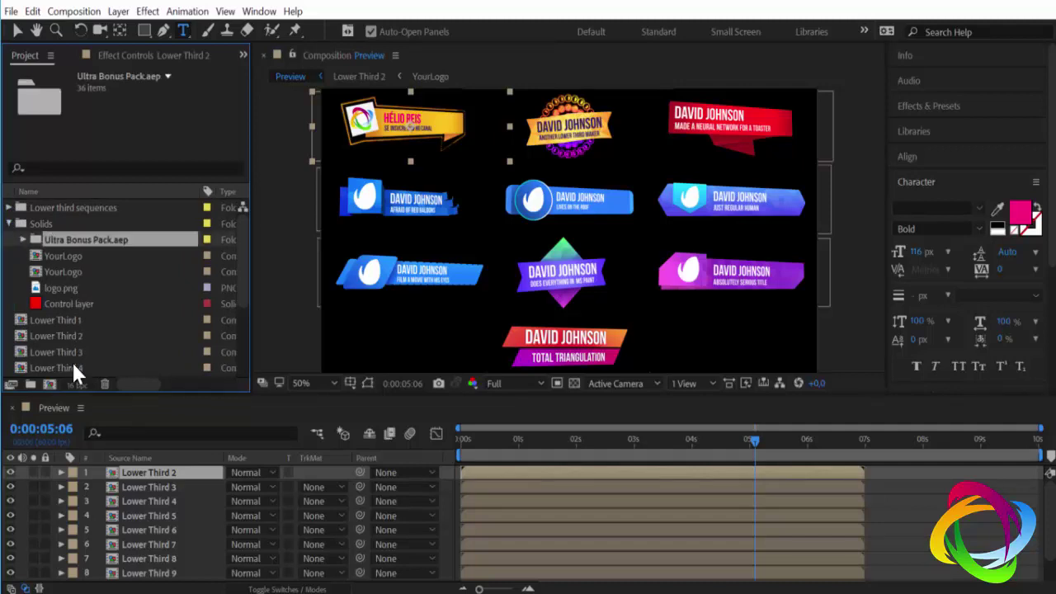
left_click(10, 224)
left_click(9, 224)
- Move Ultra Bonus Pack.aep into a new folder and expand it to show its contents
mouse_move(67, 237)
left_mouse_down()
mouse_move(74, 223)
mouse_move(61, 218)
mouse_move(30, 381)
left_mouse_up()
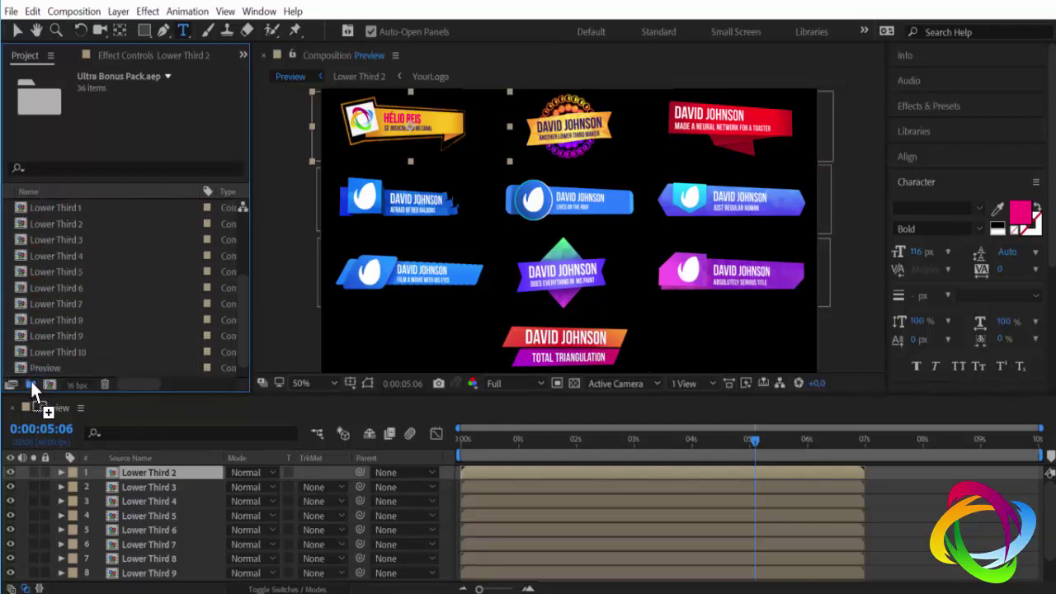
left_click(23, 207)
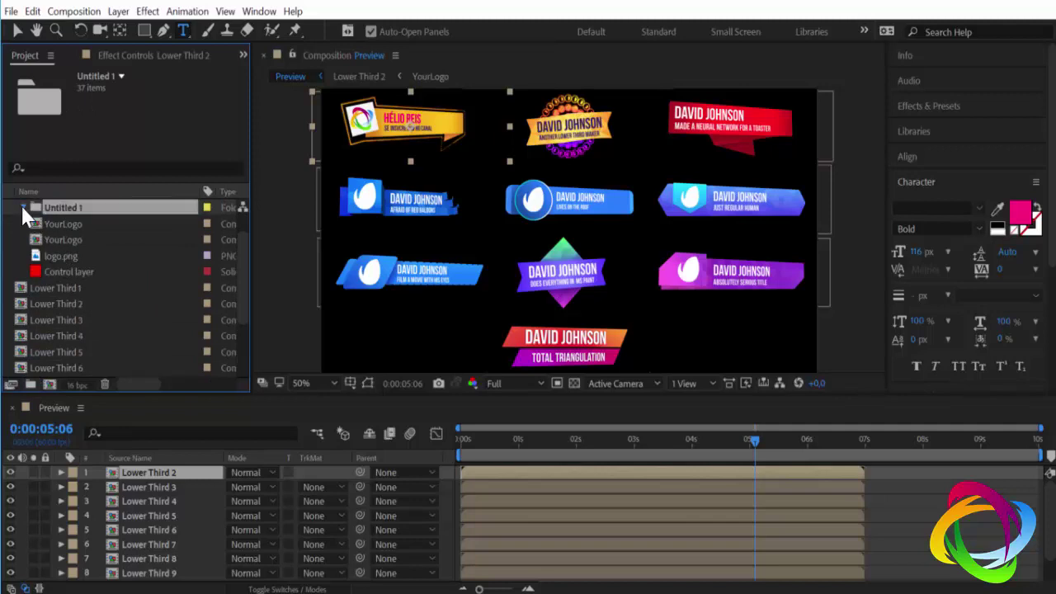
left_click(23, 207)
left_click(49, 223)
left_click(38, 223)
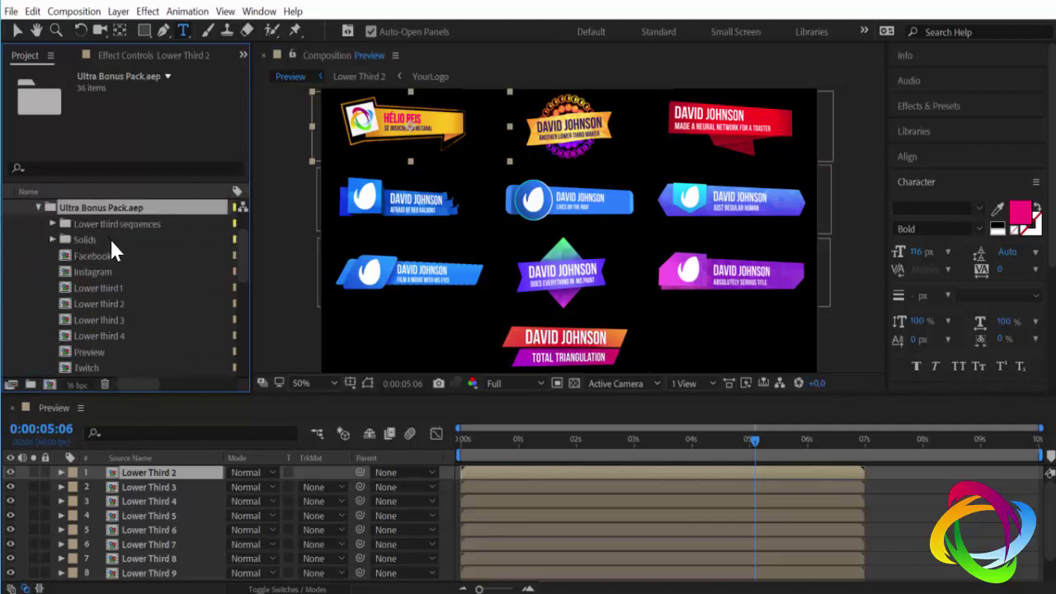
- Preview the Facebook, Instagram and Lower third 2 compositions, then open Lower third 1
left_click(92, 256)
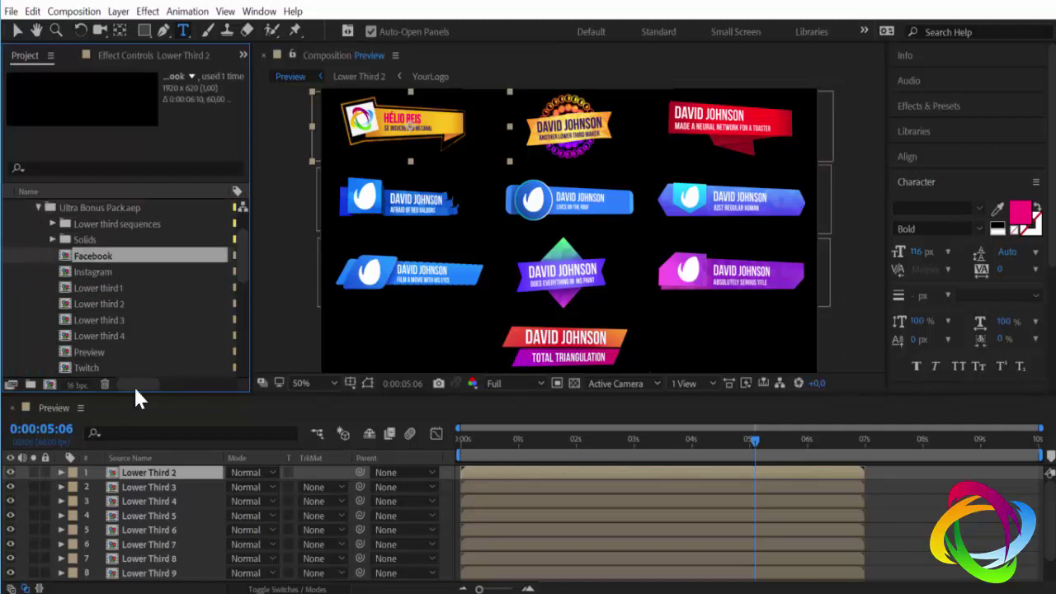
left_click(94, 273)
left_click(110, 305)
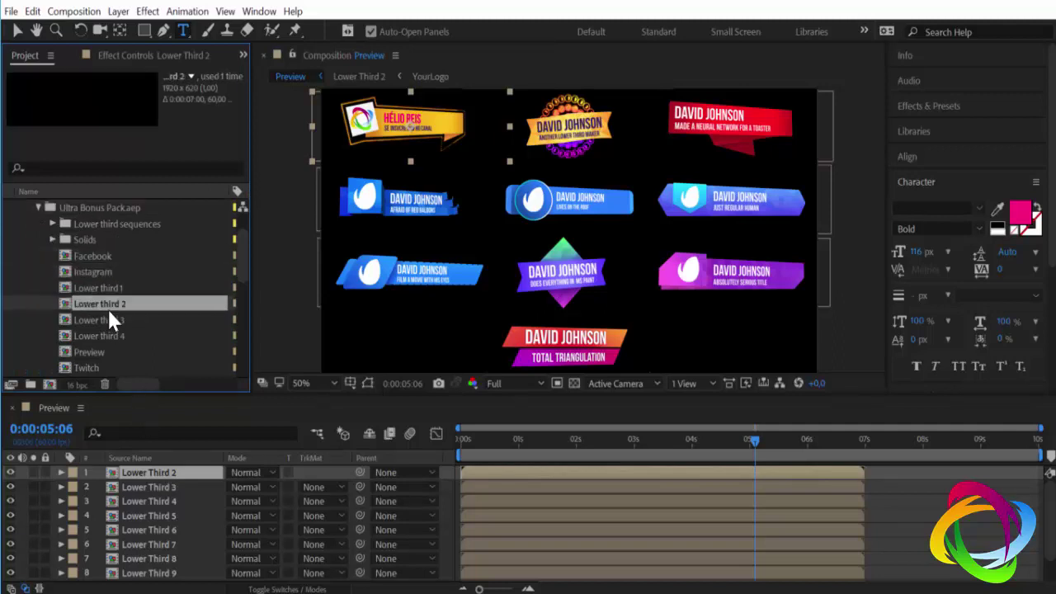
double_click(99, 288)
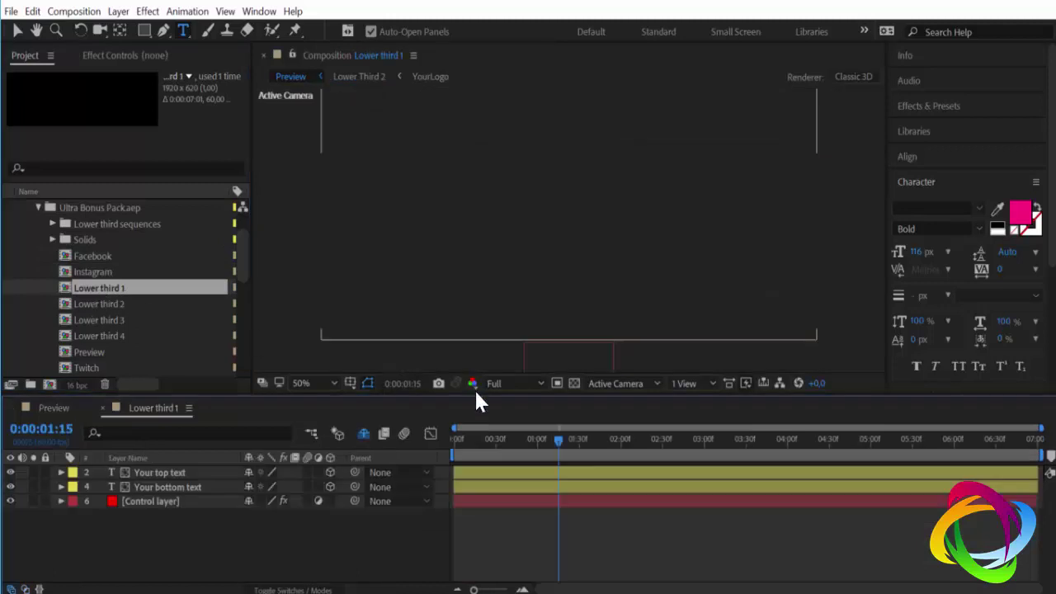
left_click(543, 452)
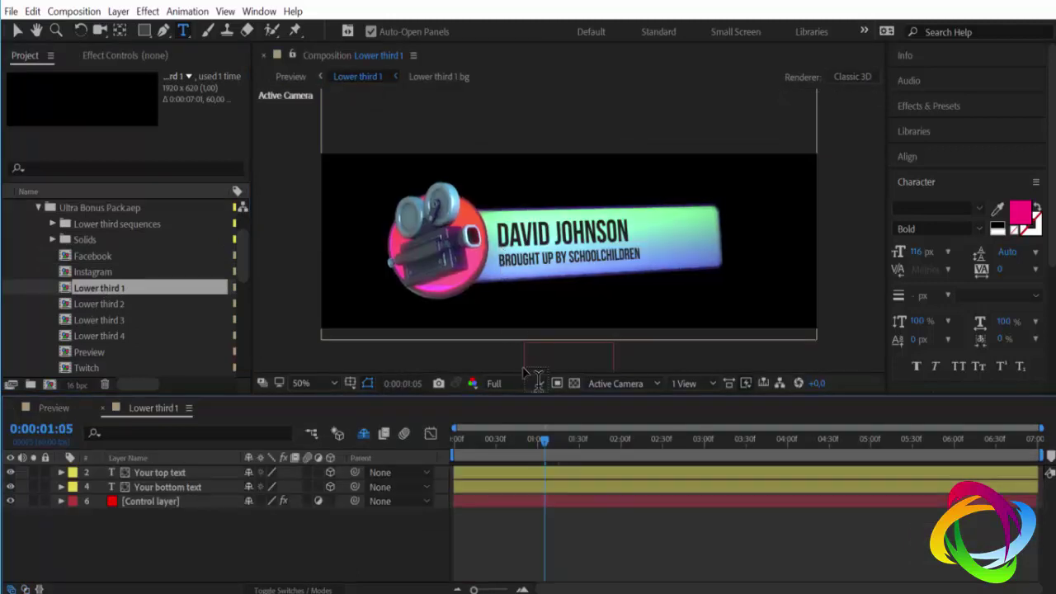
left_click(178, 472)
double_click(180, 476)
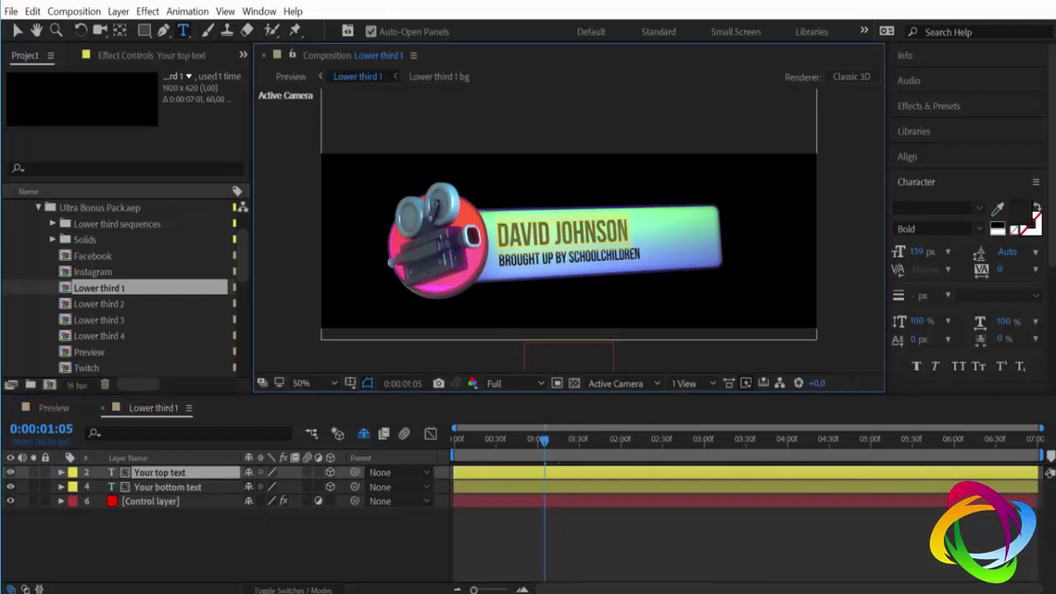
left_click(176, 522)
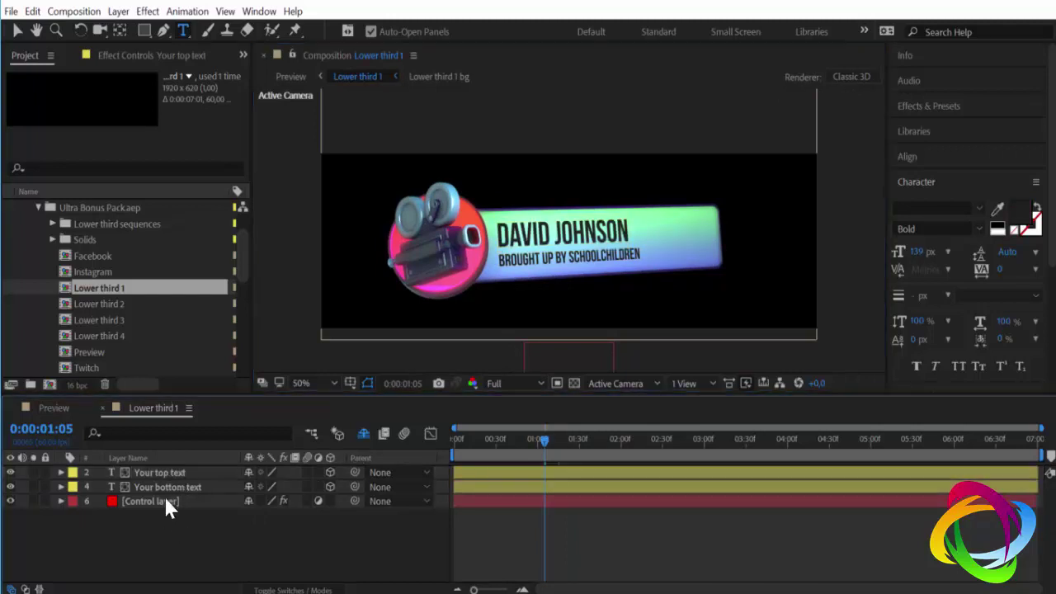
double_click(167, 487)
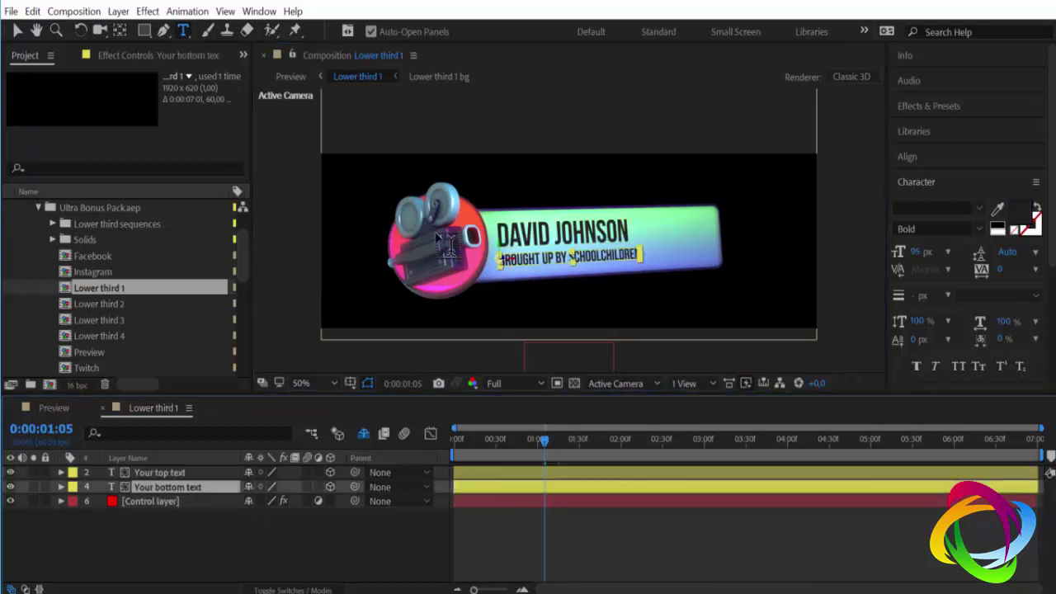
key("v")
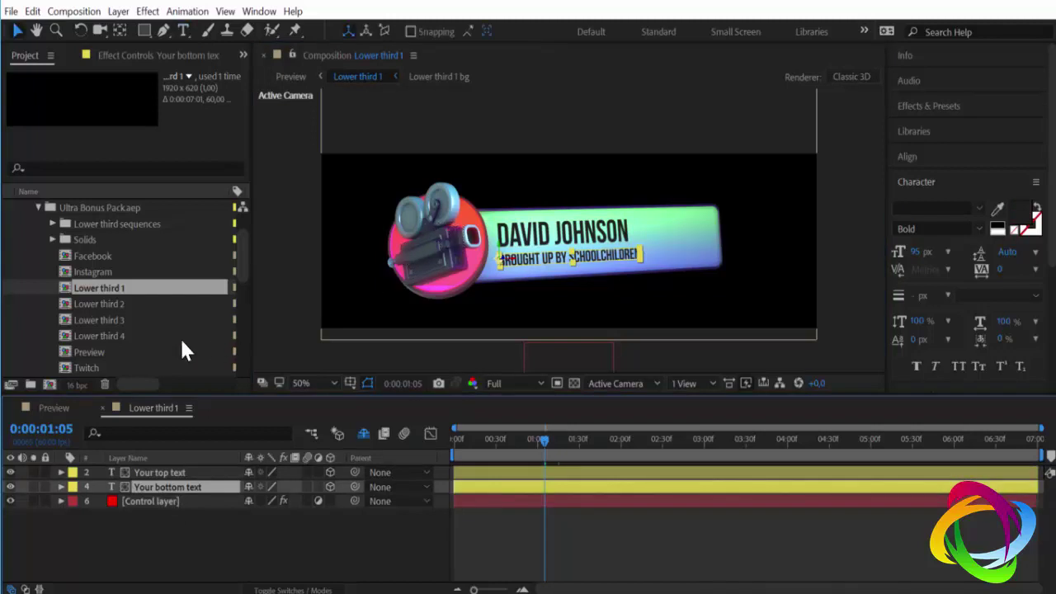
double_click(99, 356)
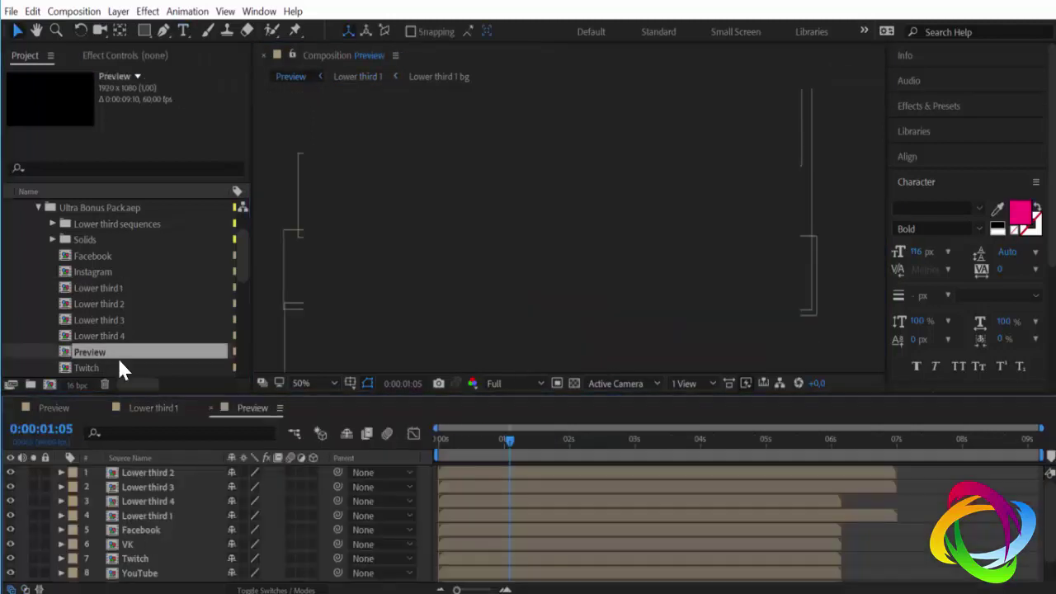
left_click(540, 383)
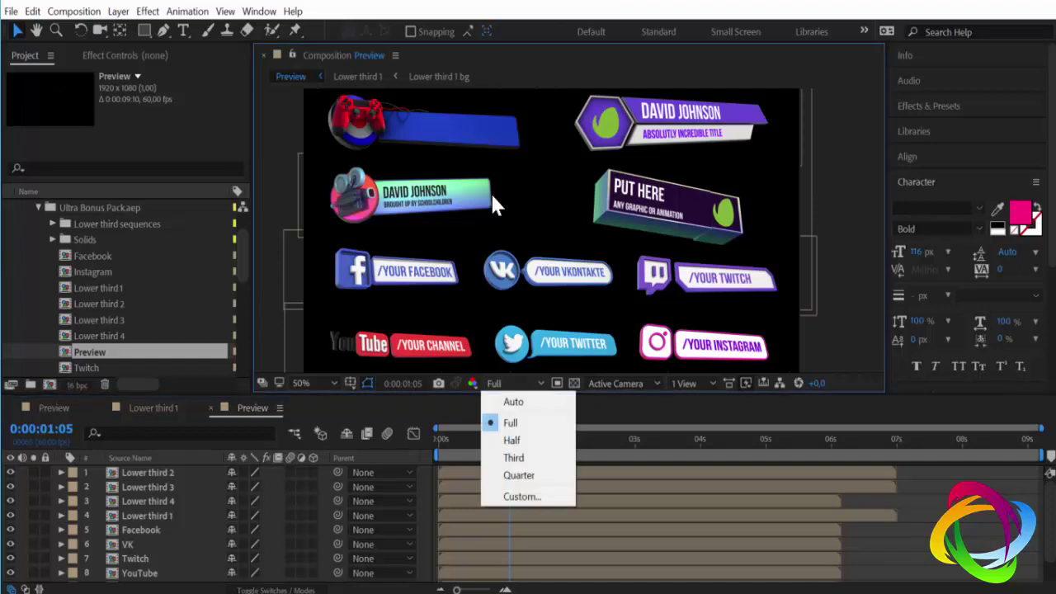
left_click(563, 532)
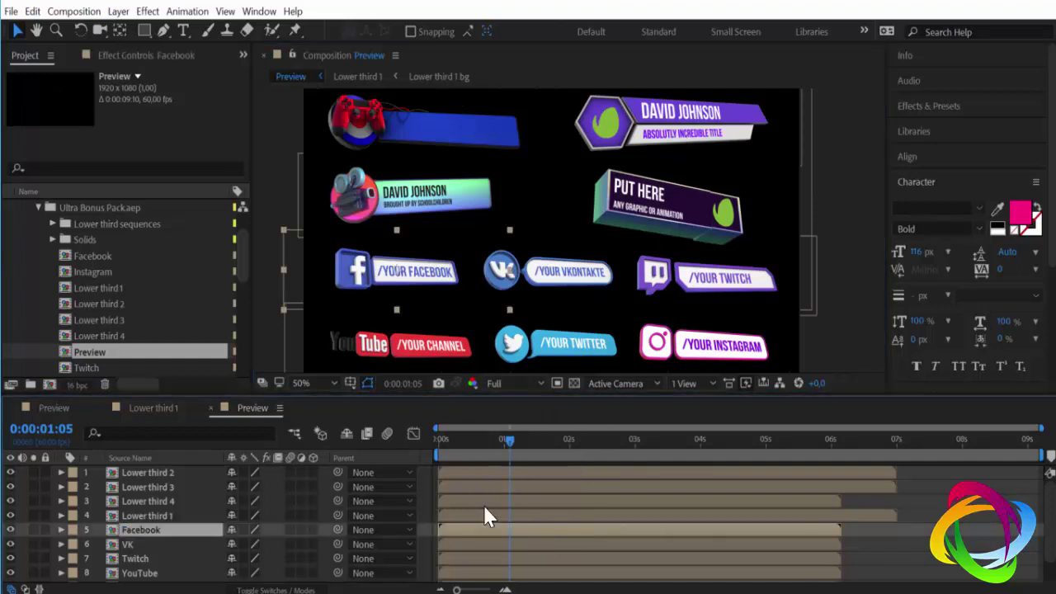
left_click(211, 407)
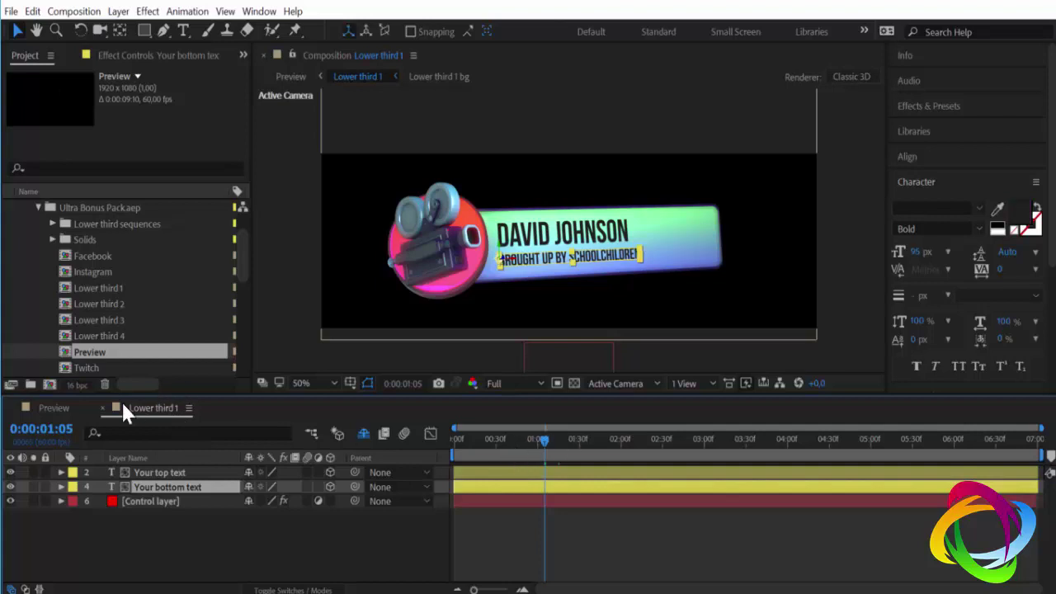
scroll(87, 258, "up", 2)
- Open the Lower Third 2 composition and scrub through its name-title opening animation
left_click(23, 239)
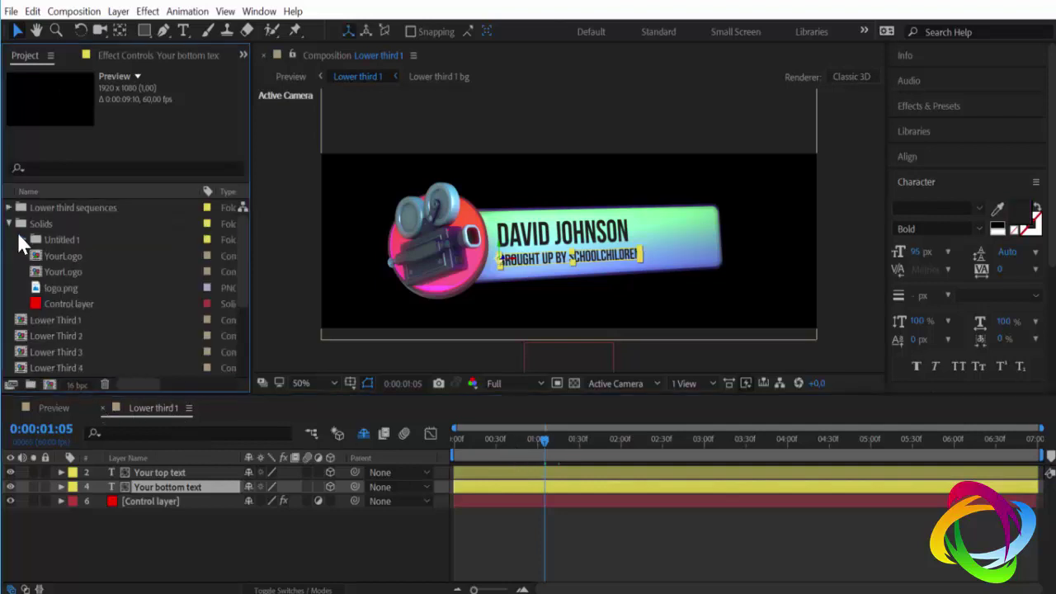
left_click(11, 224)
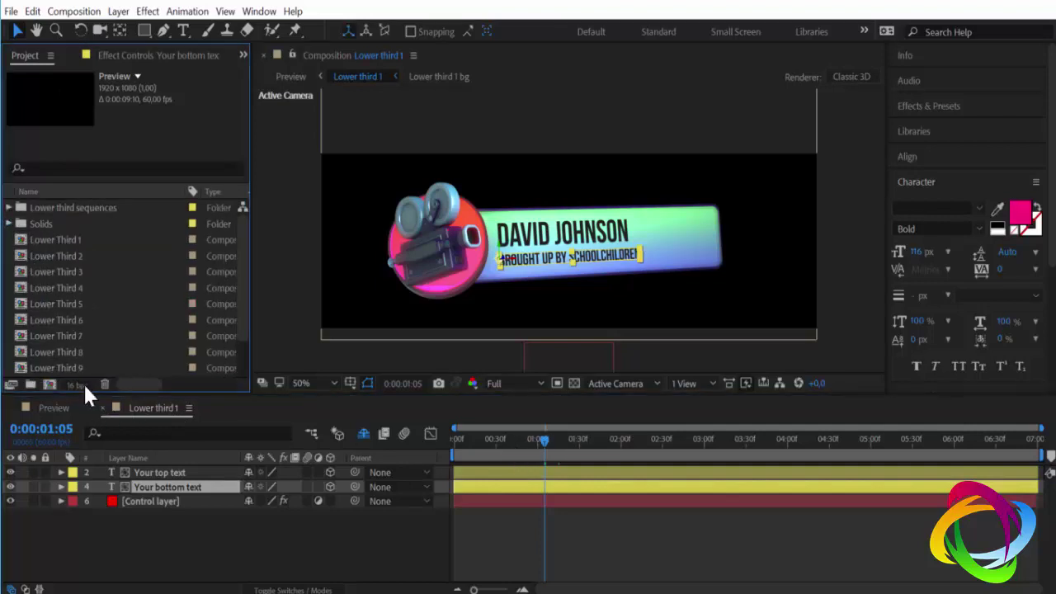
double_click(57, 256)
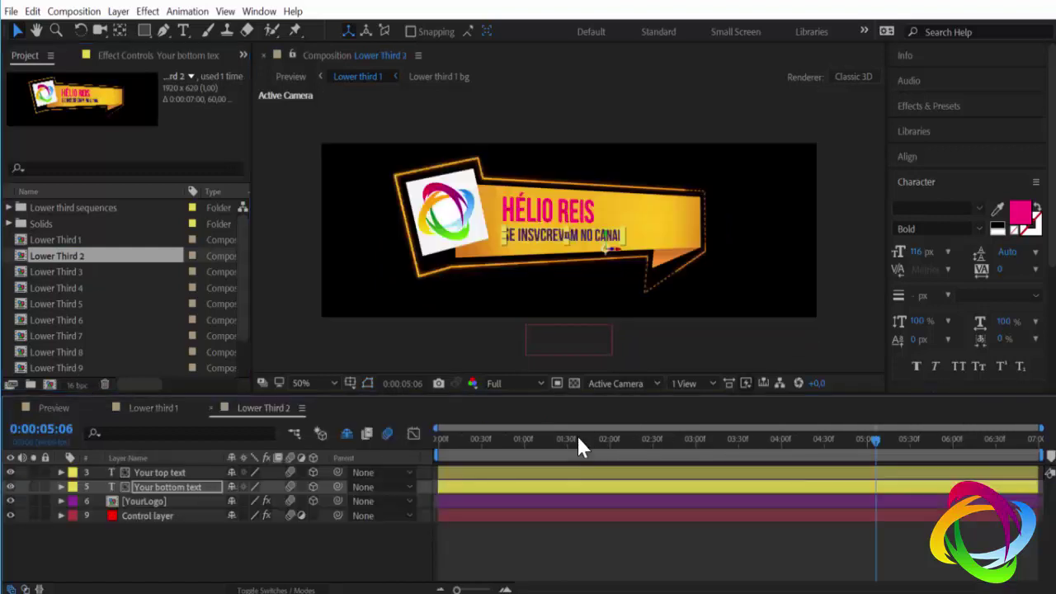
left_click(576, 439)
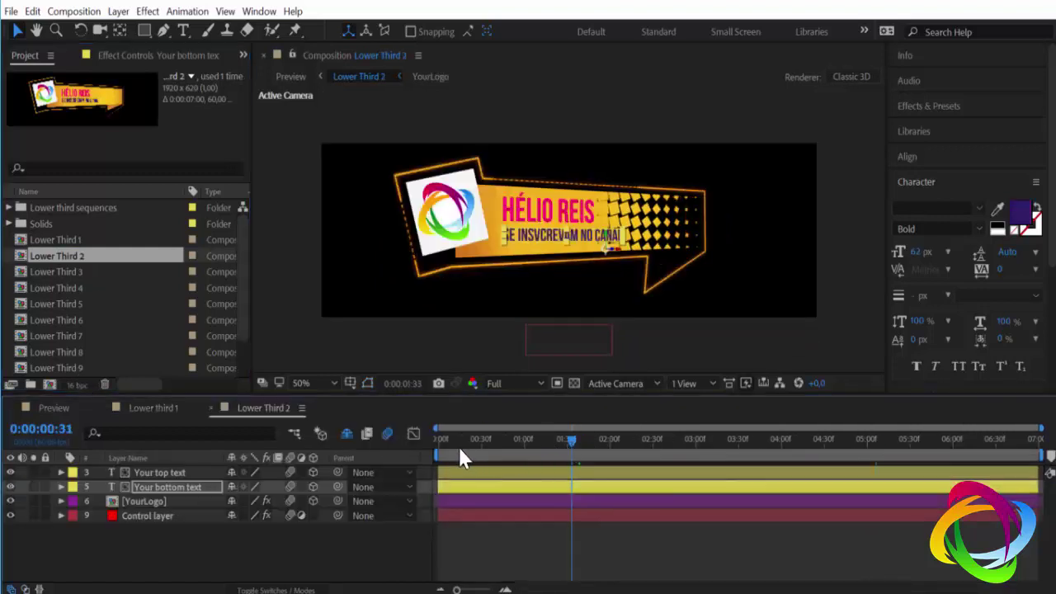
left_click_drag(454, 444, 611, 440)
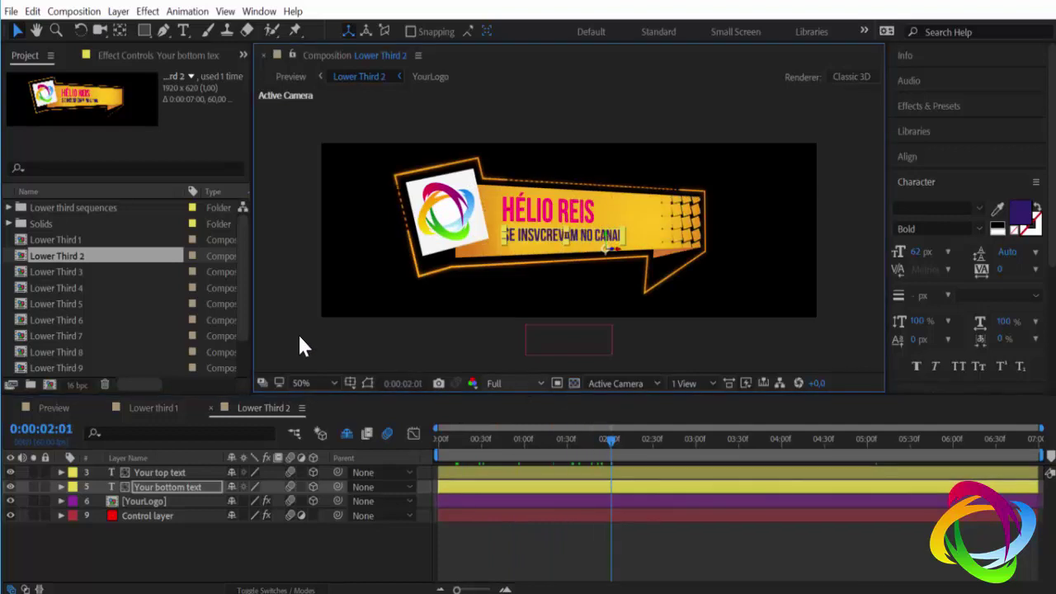
left_click(71, 257)
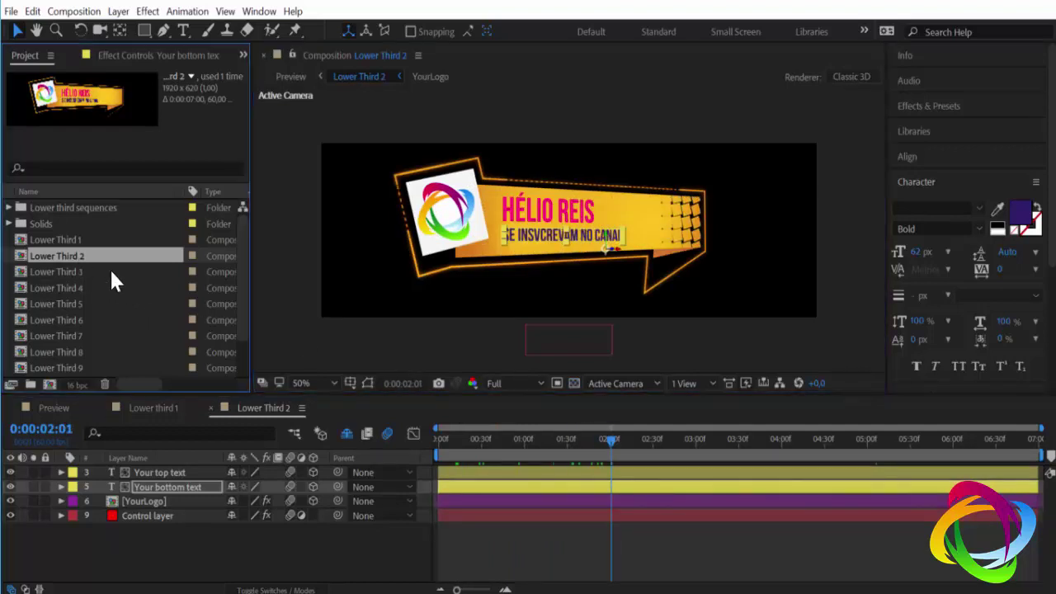
- Queue Lower Third 2 with a QuickTime output module using RGB + Alpha channels
left_click(73, 11)
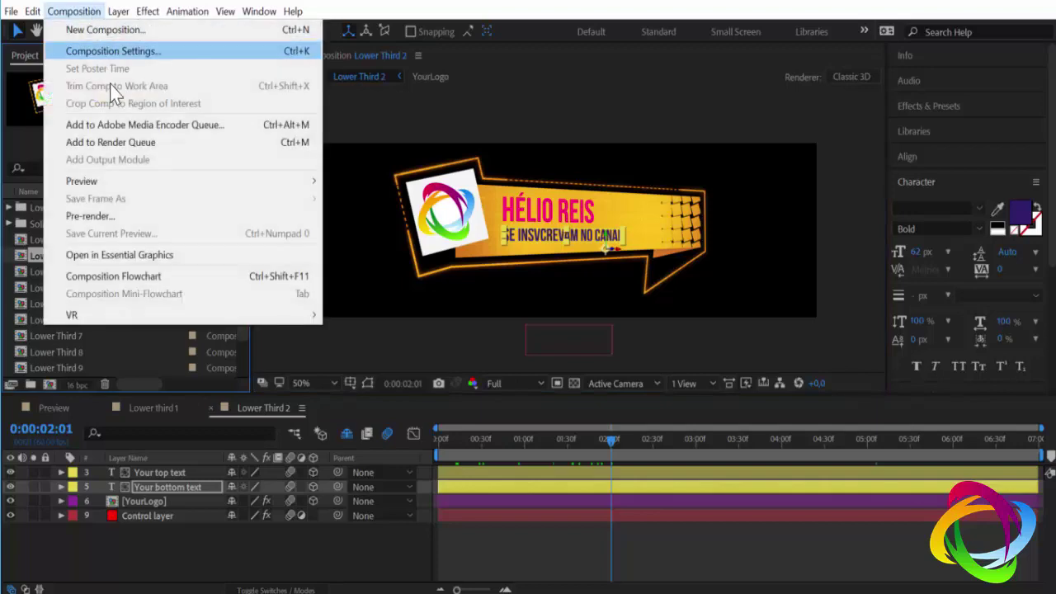
key("Escape")
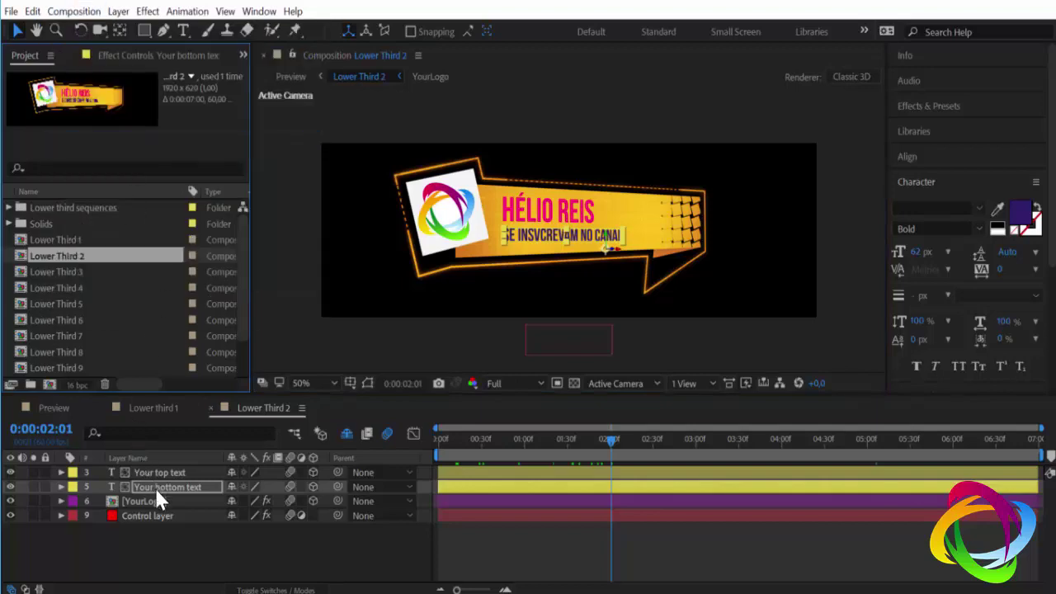
left_click(130, 517)
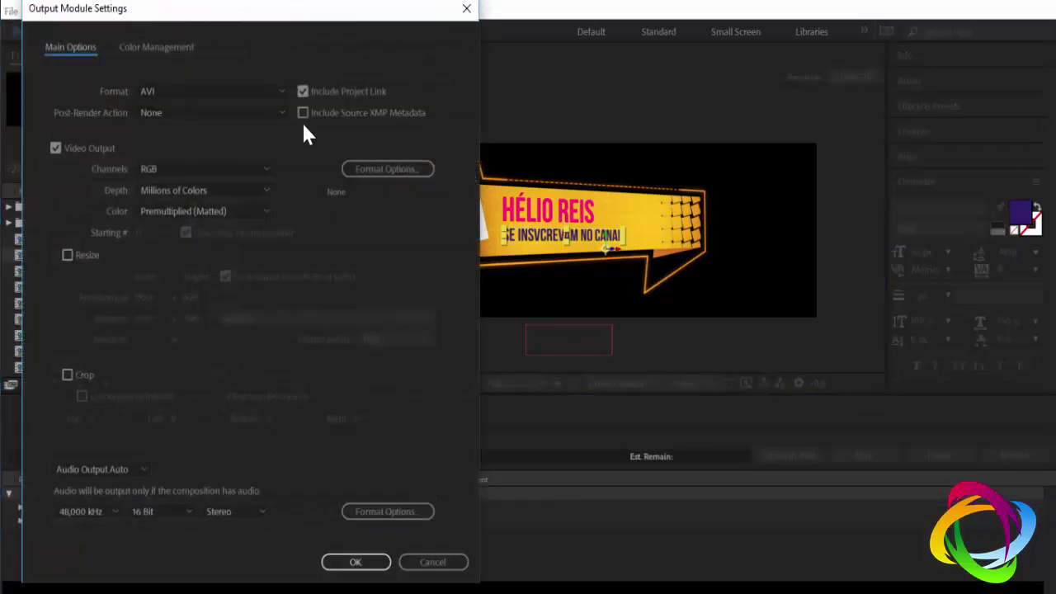
left_click(282, 91)
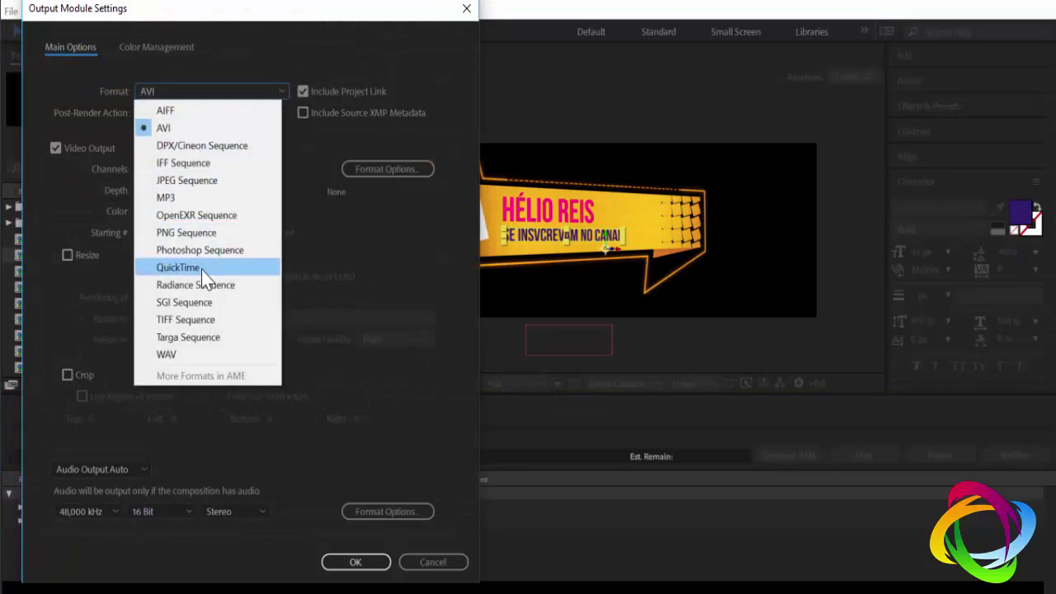
left_click(203, 272)
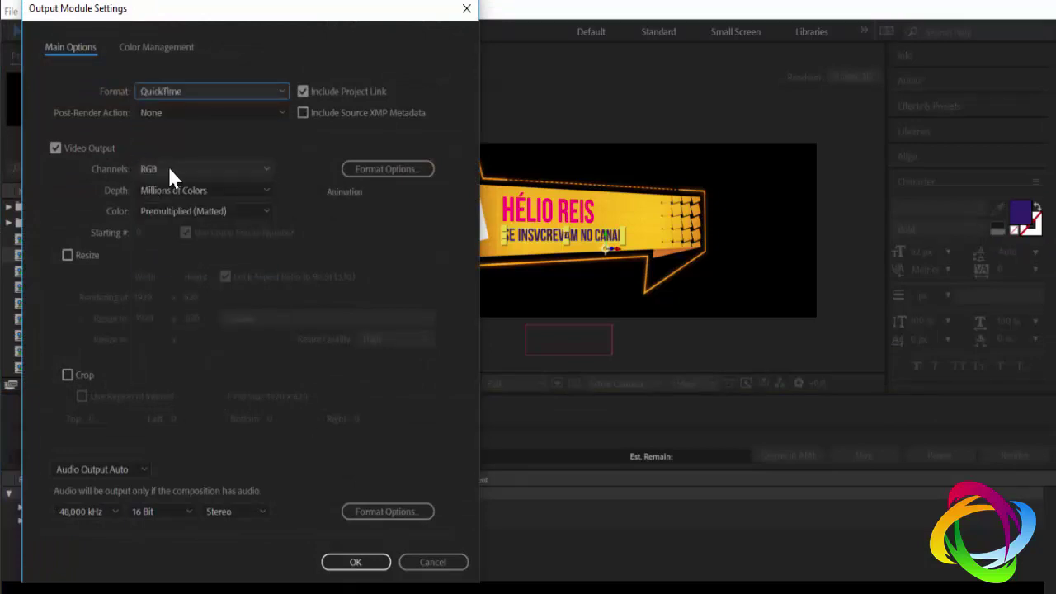
left_click(223, 169)
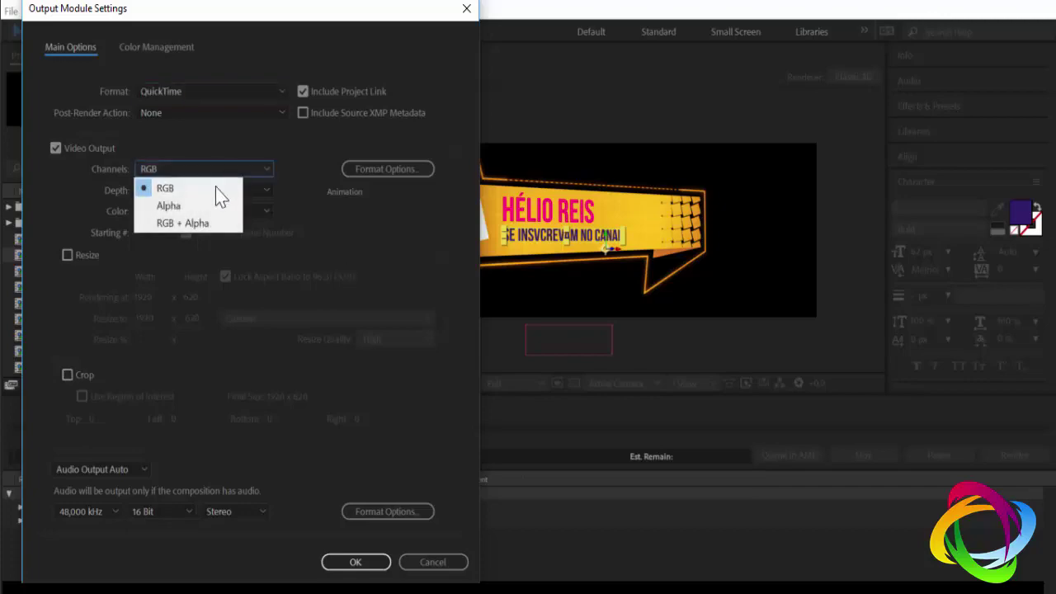
left_click(182, 223)
- Set the output to Lower Third 2.mov on the desktop and start the render
left_click(363, 565)
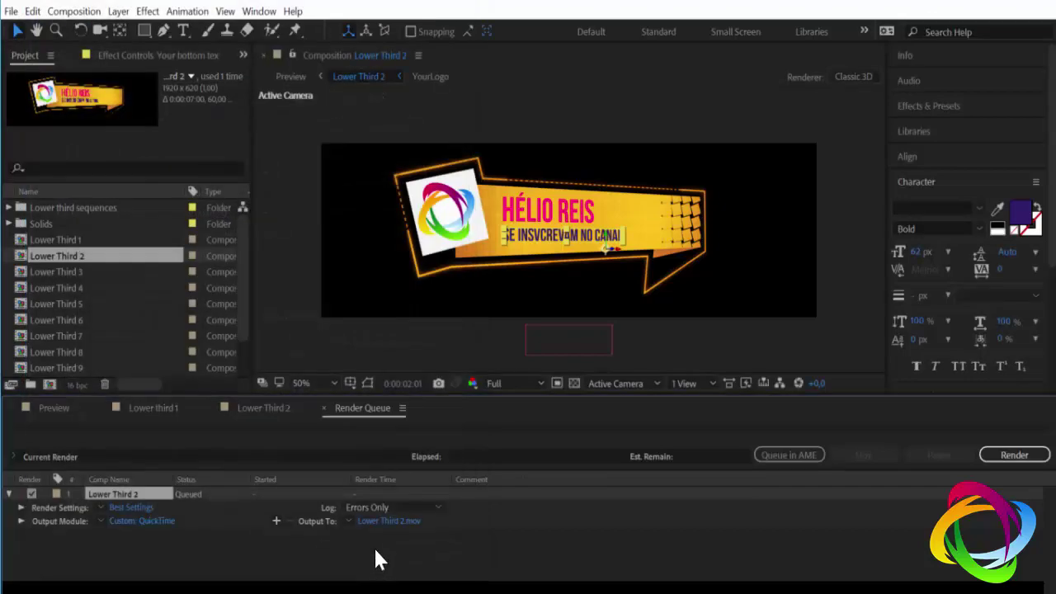
left_click(389, 521)
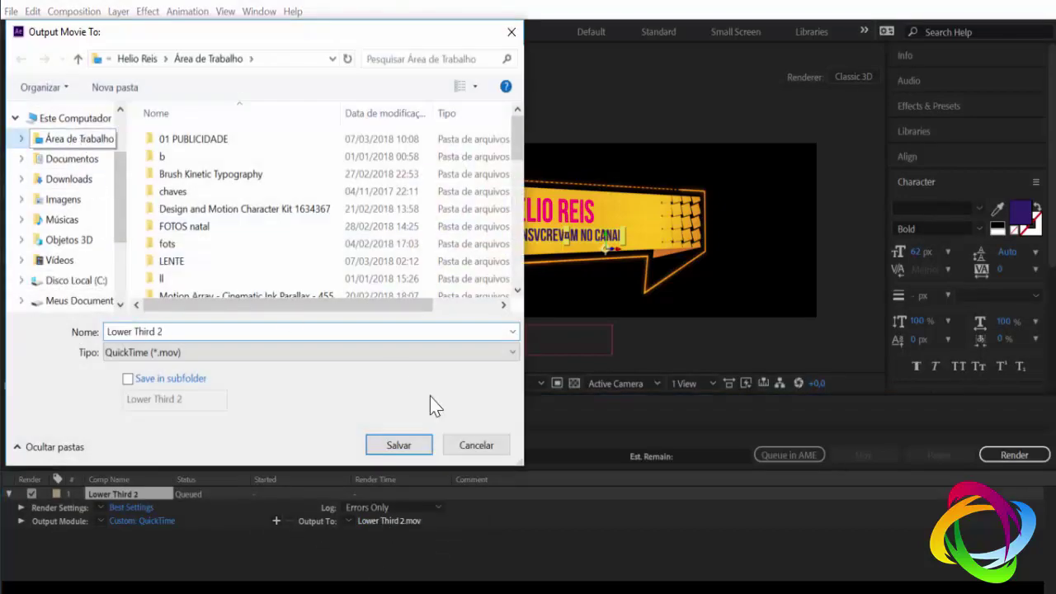
left_click(399, 449)
left_click(1004, 454)
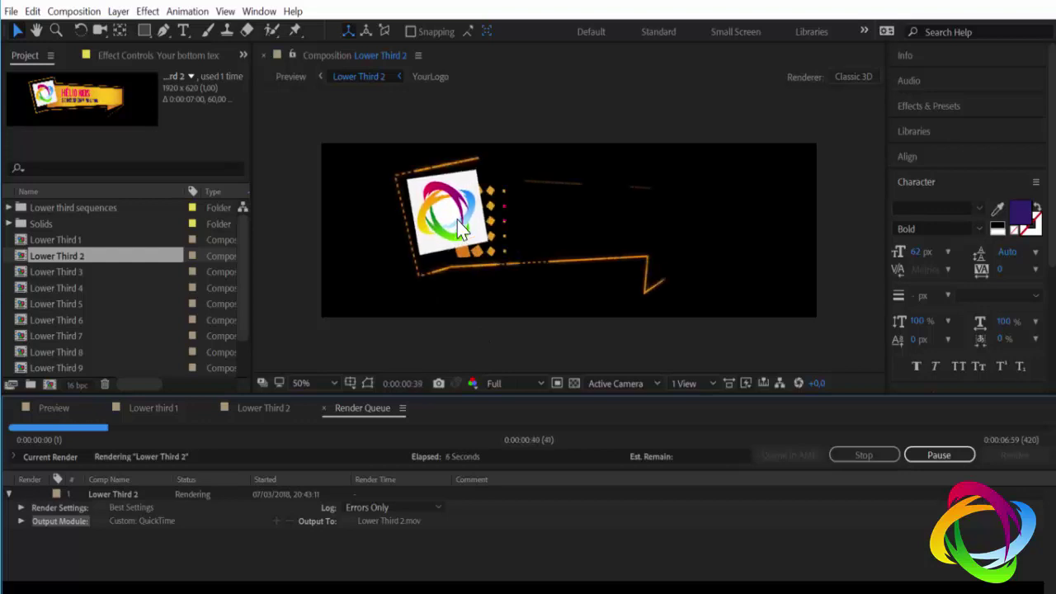
- Stop the render, dismiss the warning, and close the Render Queue and Lower Third 2
left_click(863, 456)
key("Return")
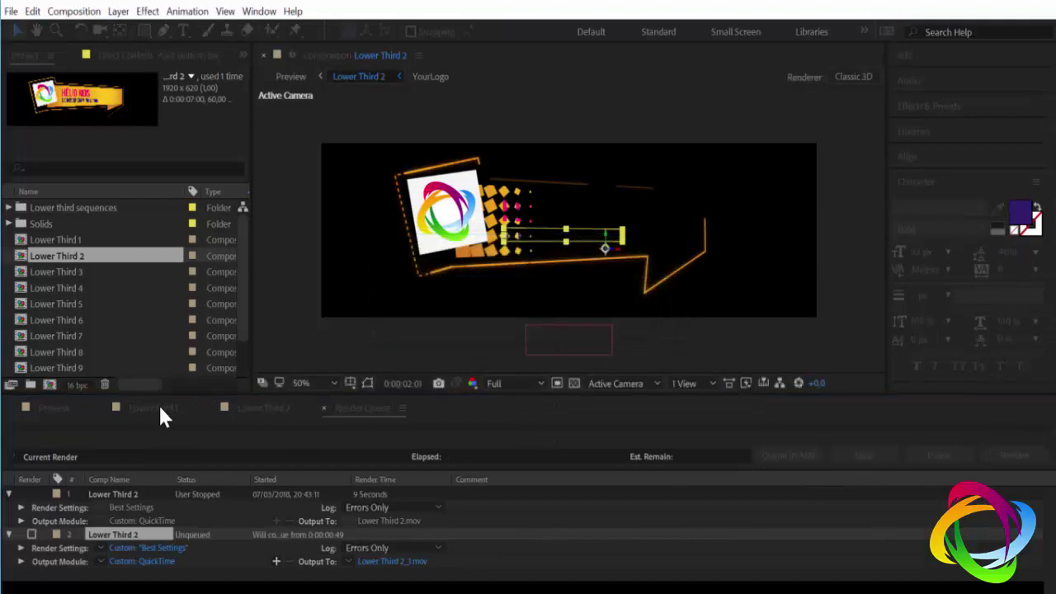
left_click(326, 408)
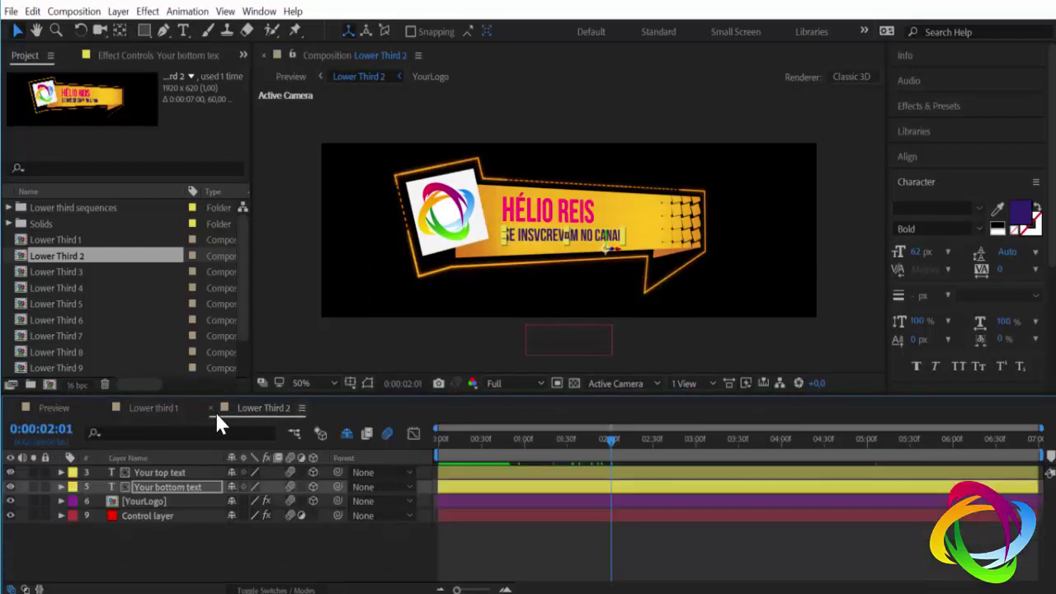
left_click(212, 409)
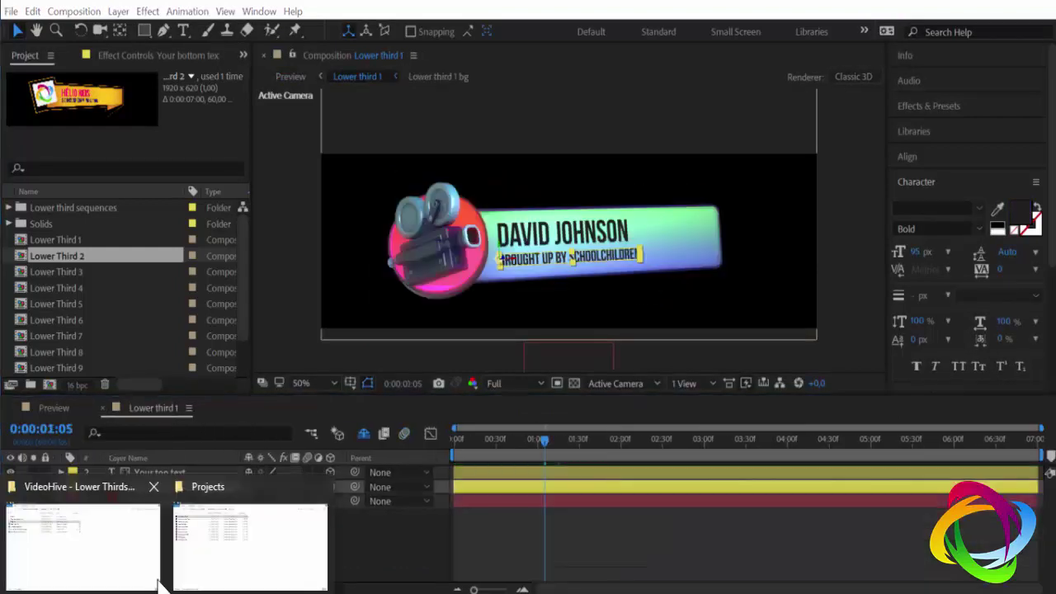
- Open the Ultra Liquid Pack project from the Projects folder in File Explorer
left_click(248, 544)
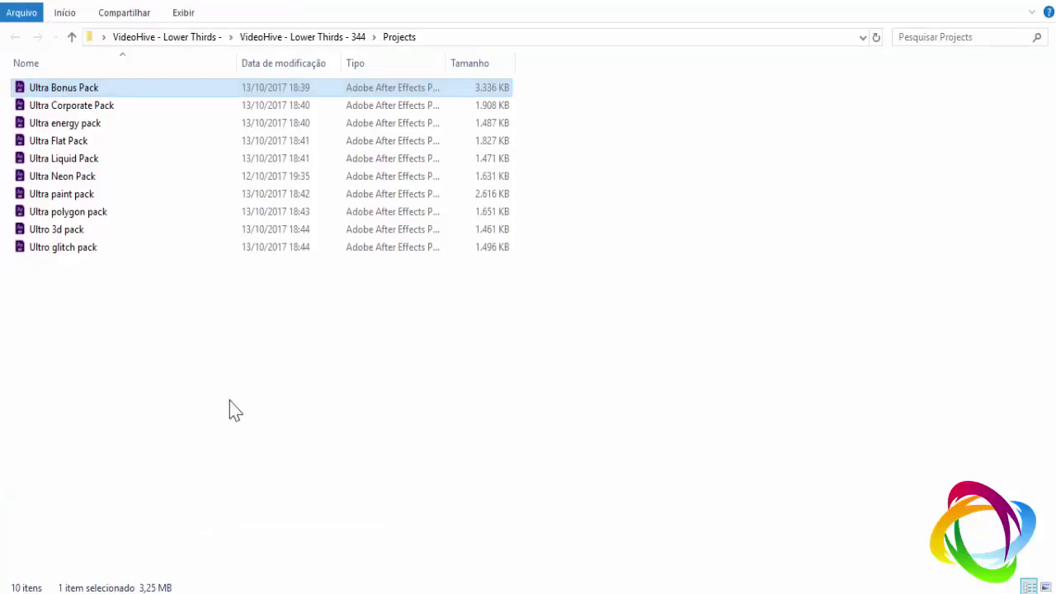
left_click(96, 107)
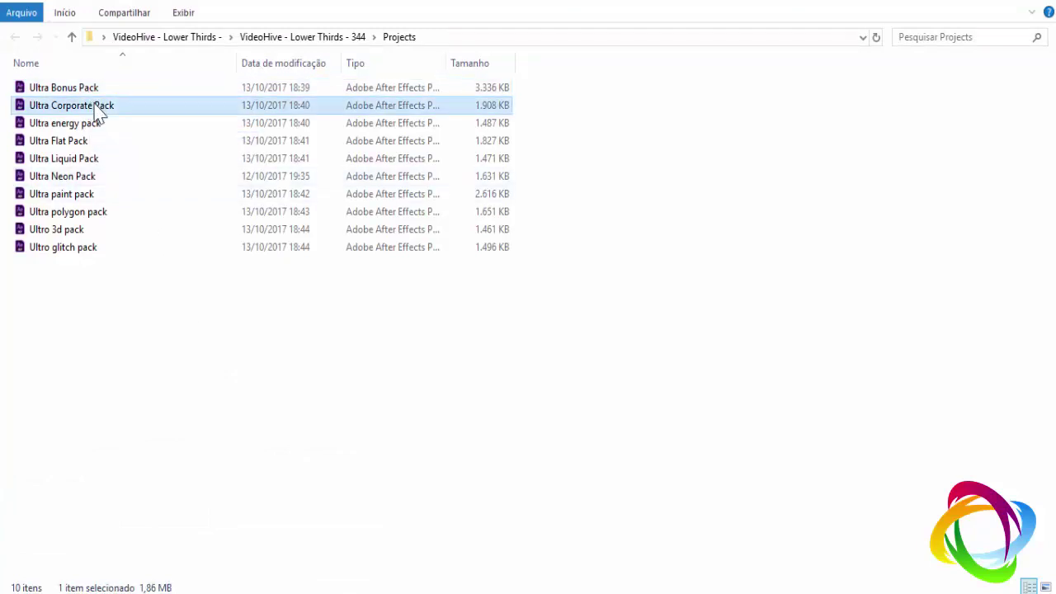
left_click(86, 164)
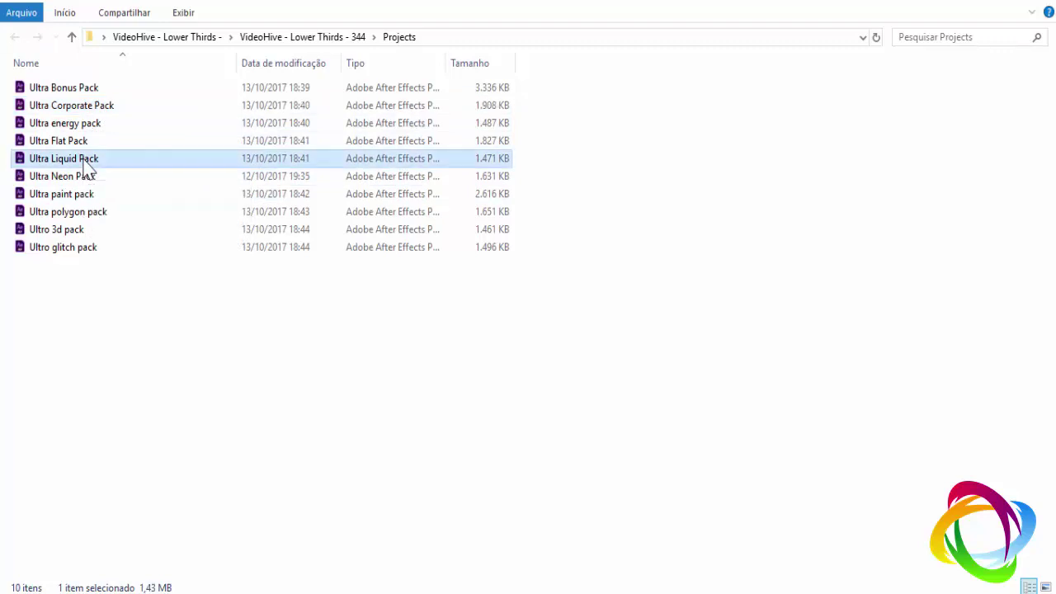
double_click(86, 165)
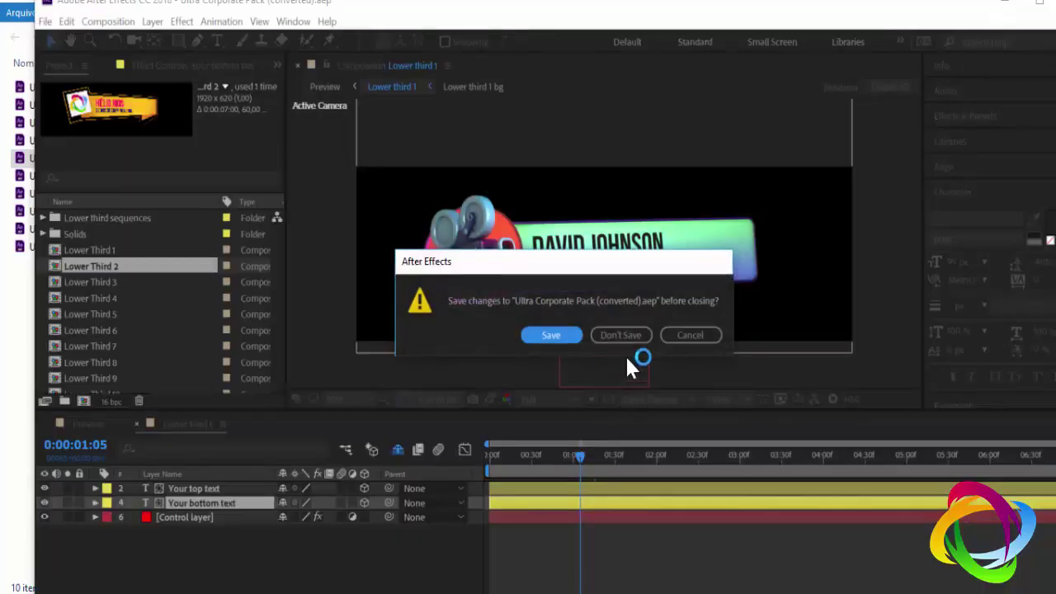
- Discard the previous project's changes, accept the conversion notice, and preview the lower-third compositions
left_click(620, 335)
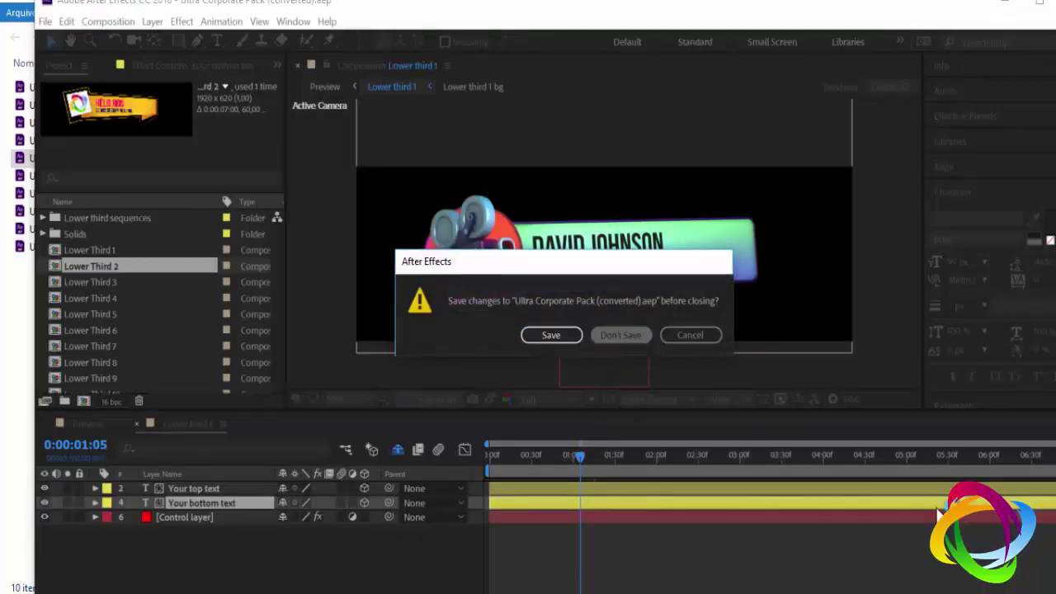
left_click(700, 339)
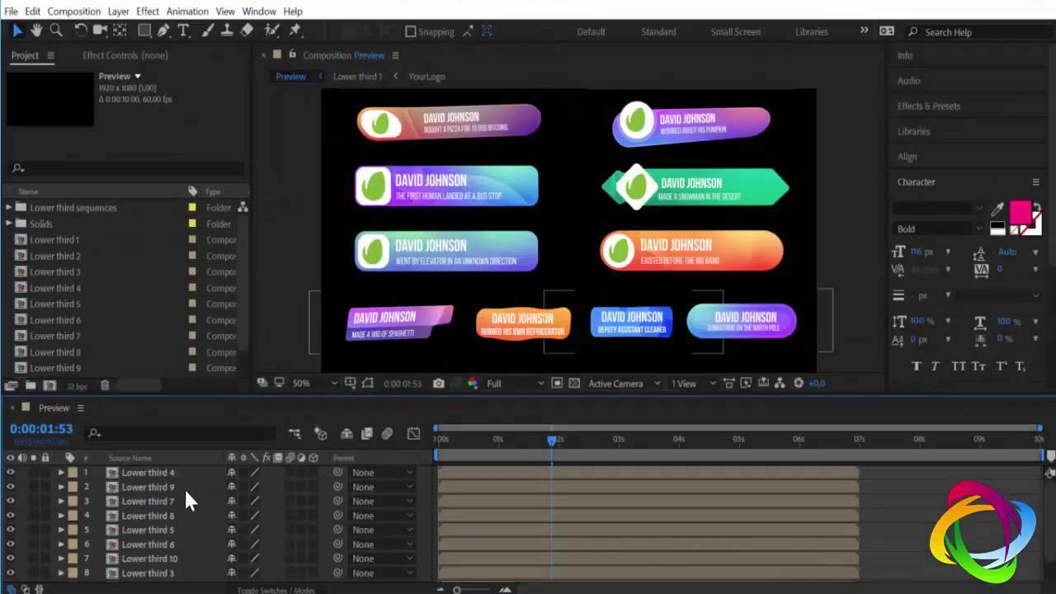
left_click(55, 239)
scroll(85, 313, "down", 2)
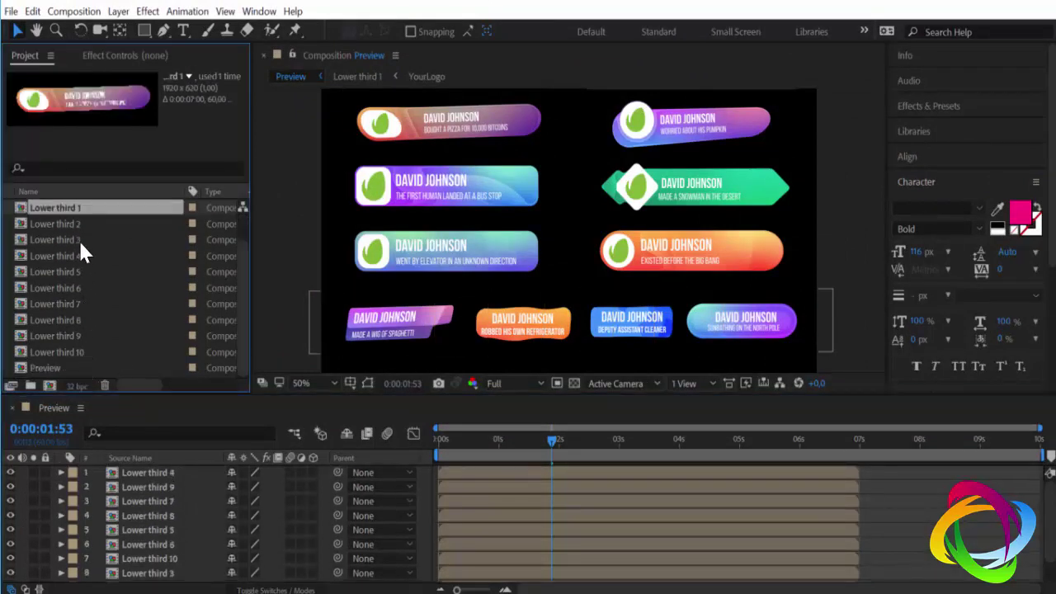
left_click(66, 220)
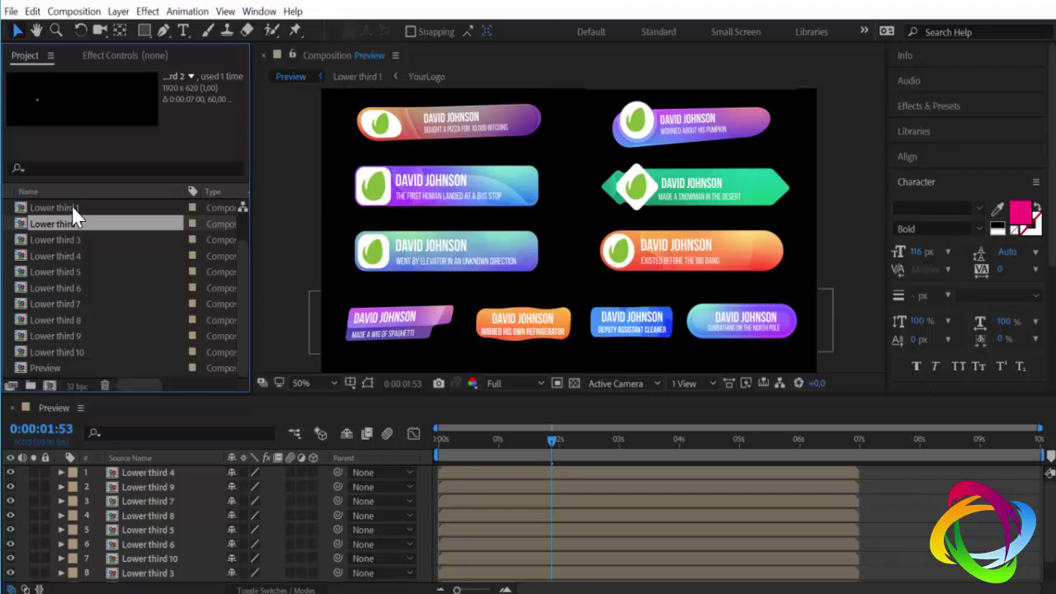
left_click(67, 209)
left_click(65, 225)
left_click(65, 240)
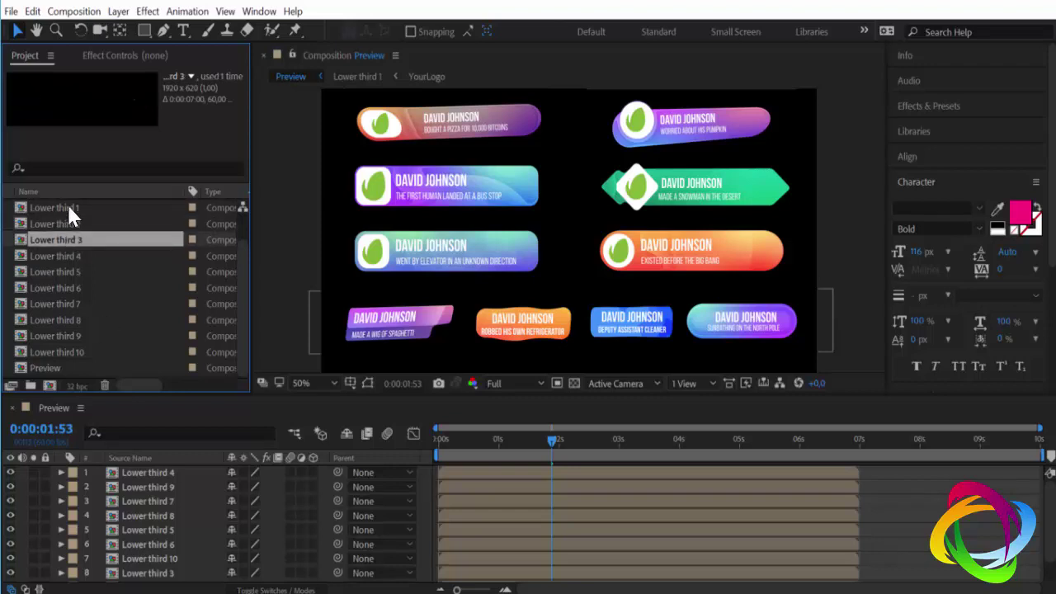
left_click(69, 209)
- Switch the Preview timeline to layer names and open the Lower third 3 composition
left_click(160, 459)
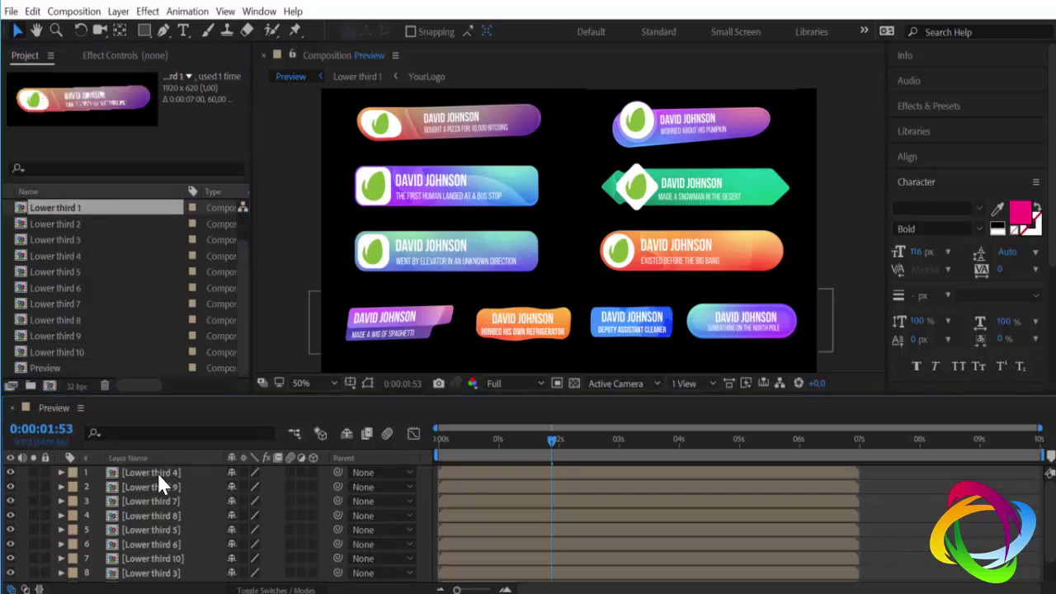
left_click(159, 488)
scroll(165, 500, "down", 2)
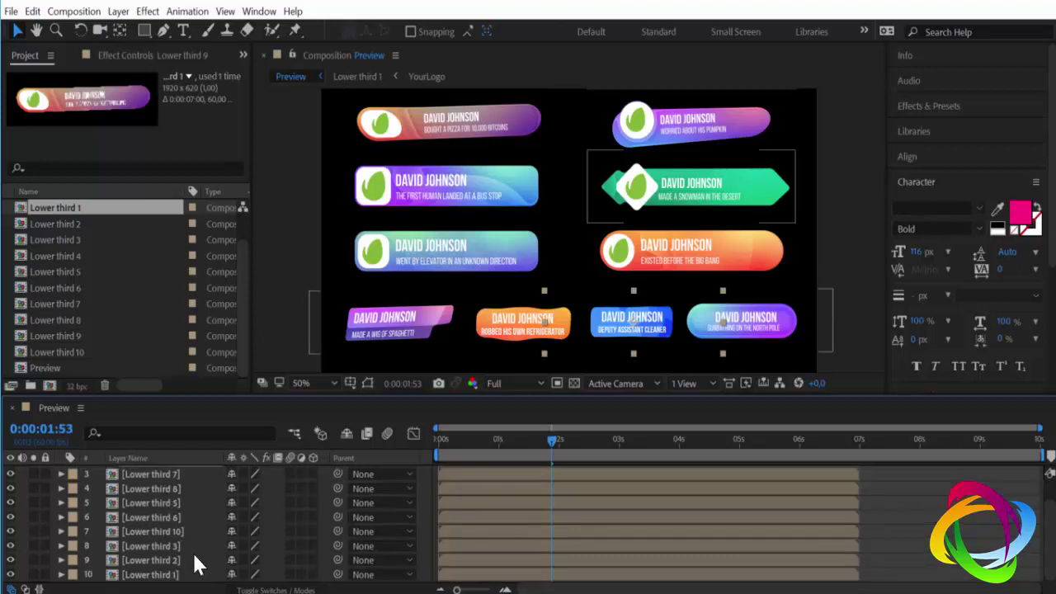
left_click(149, 574)
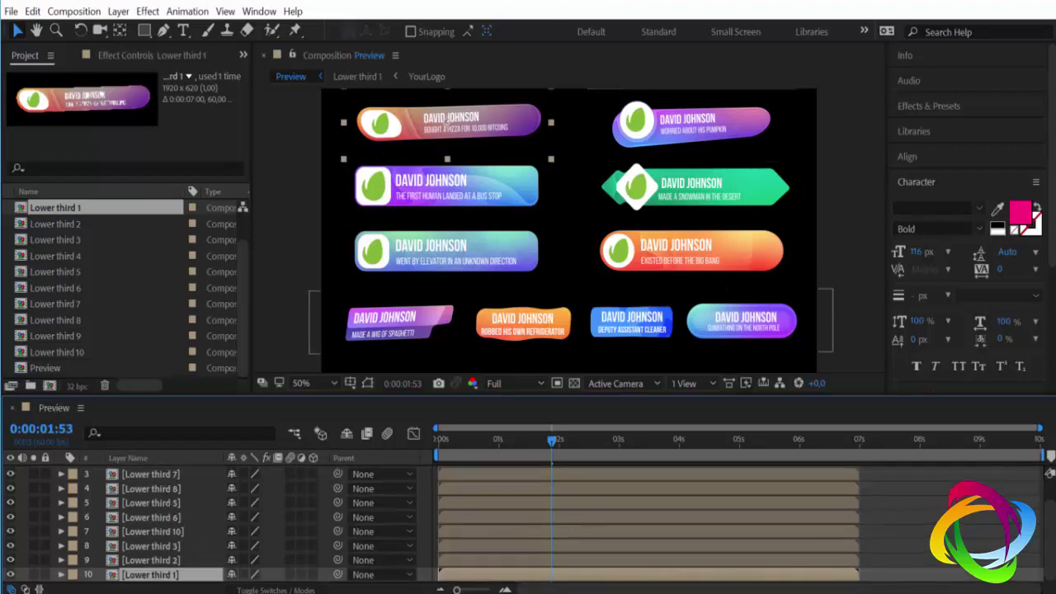
left_click(163, 544)
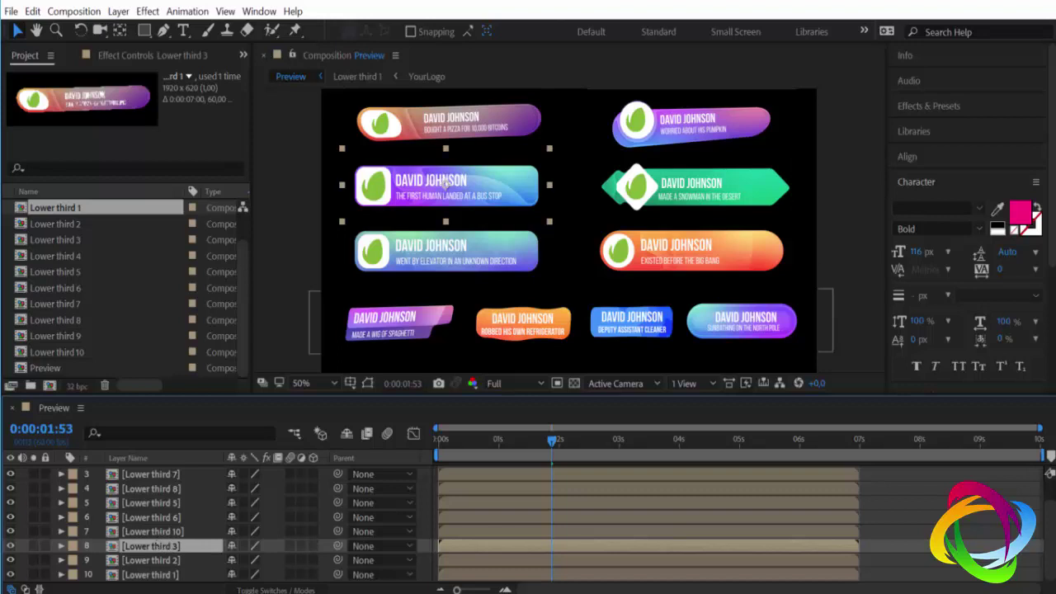
double_click(163, 545)
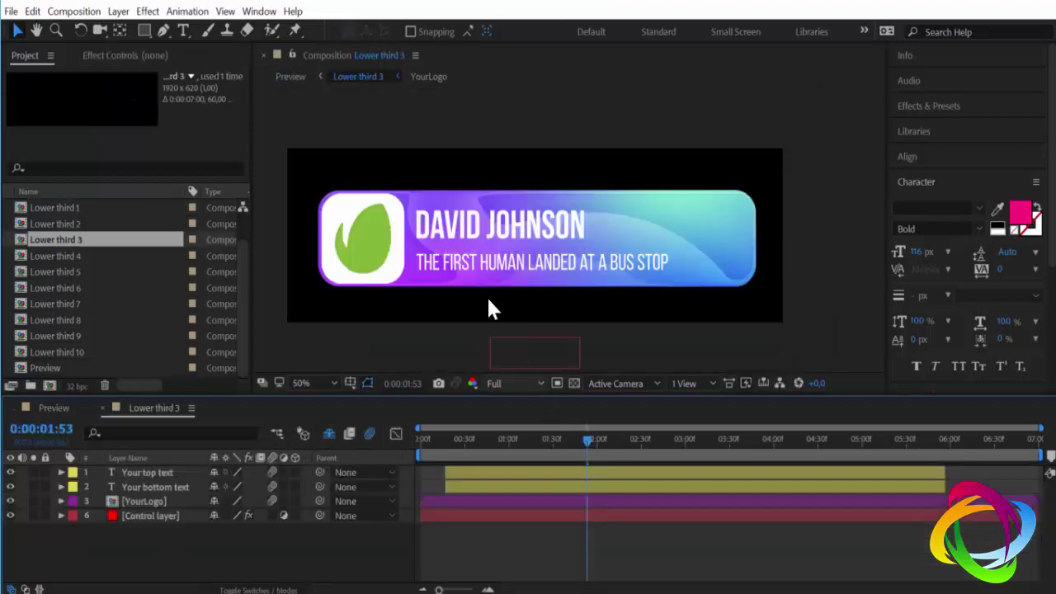
- Rotate the Control layer's gradient Angle to turn Lower third 3's bar pink
left_click(157, 517)
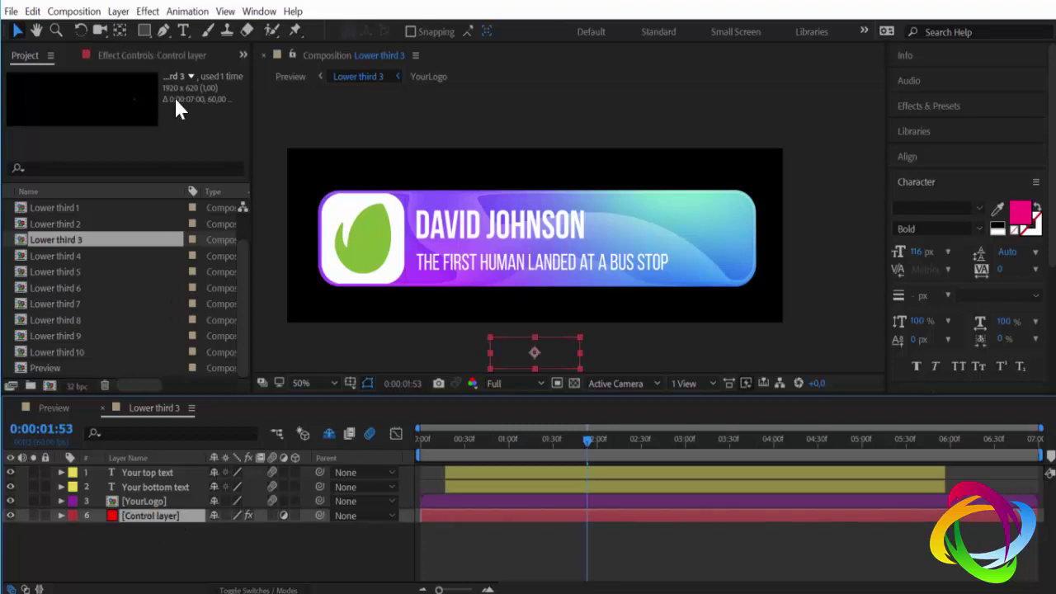
left_click(152, 55)
mouse_move(153, 123)
left_mouse_down()
mouse_move(165, 128)
mouse_move(146, 118)
mouse_move(172, 106)
mouse_move(149, 145)
mouse_move(151, 103)
mouse_move(168, 122)
left_mouse_up()
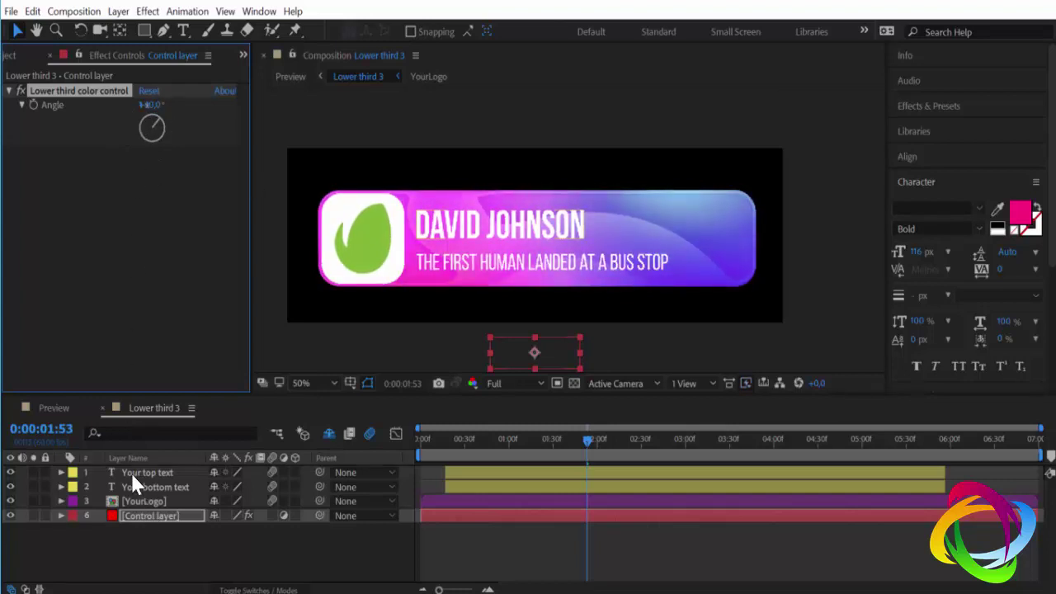
- Open the YourLogo precomp from Lower third 3's timeline
left_click(743, 553)
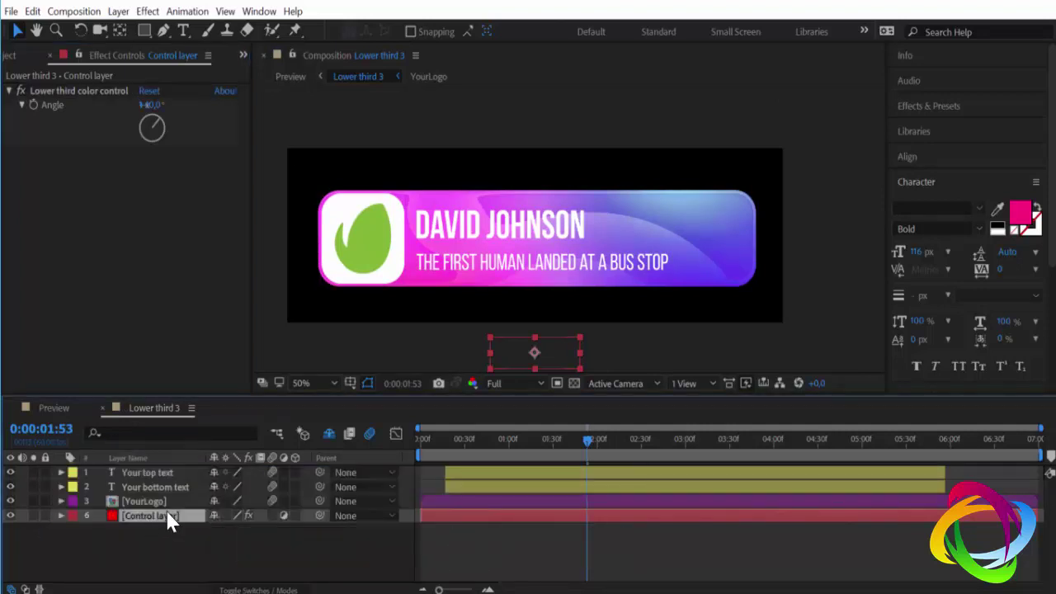
left_click(148, 501)
double_click(149, 501)
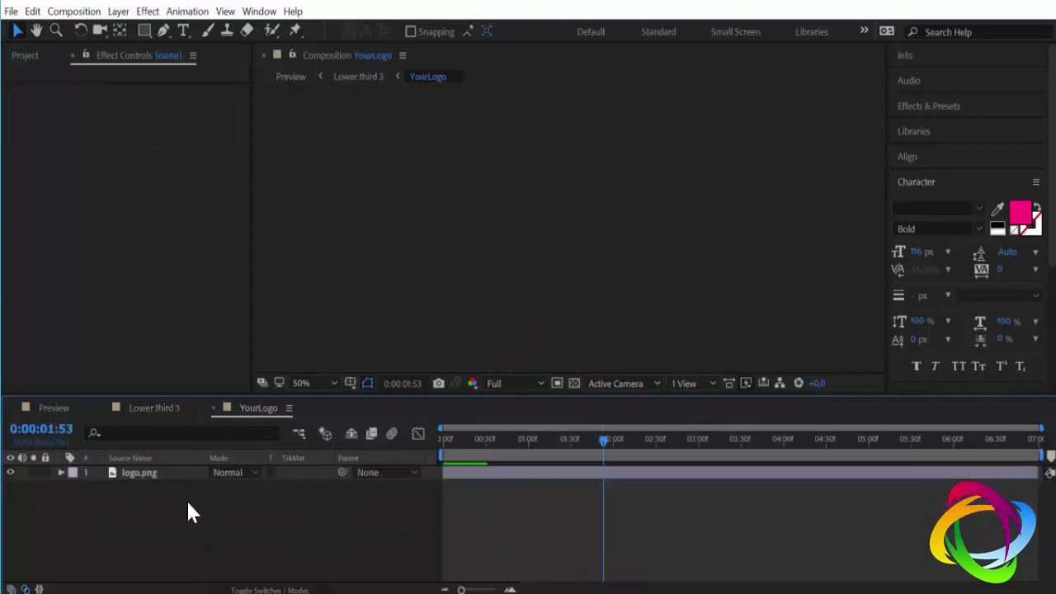
- Return to Lower third 3 and move the playhead to 0:00:02:56
key("Home")
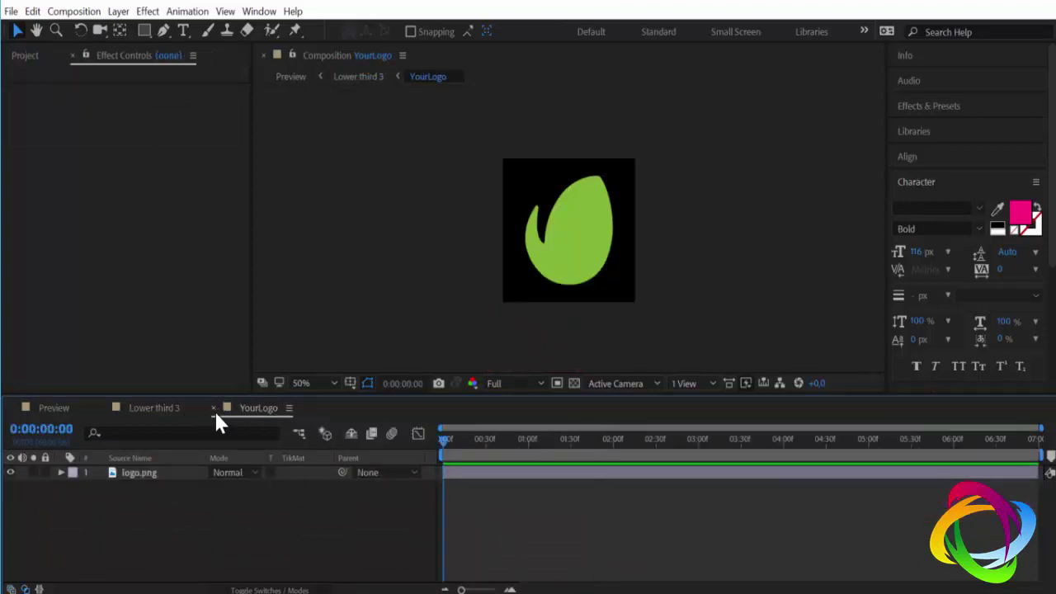
left_click(213, 407)
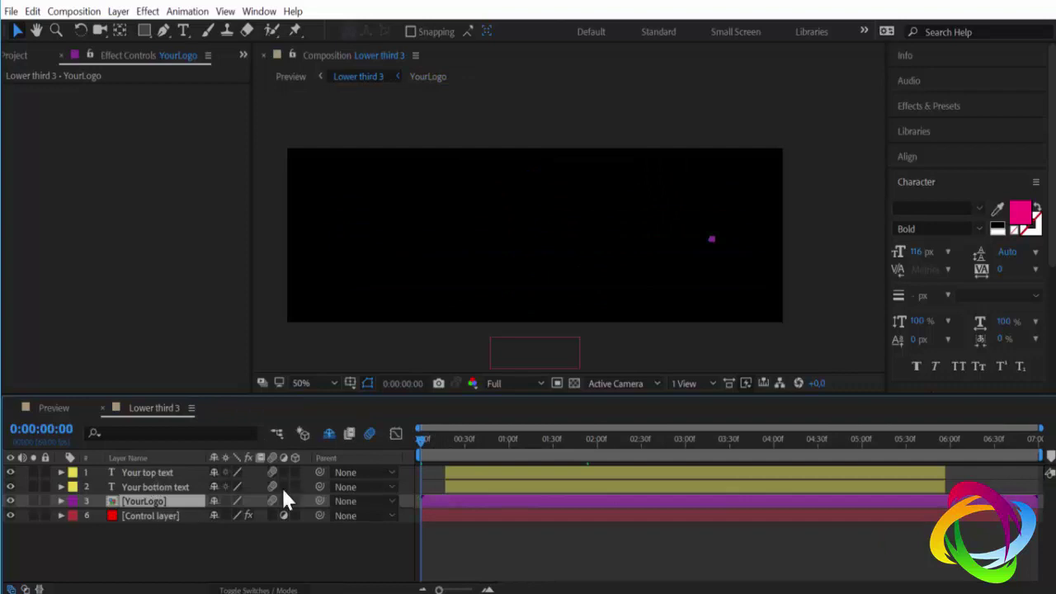
left_click(550, 442)
left_click(679, 450)
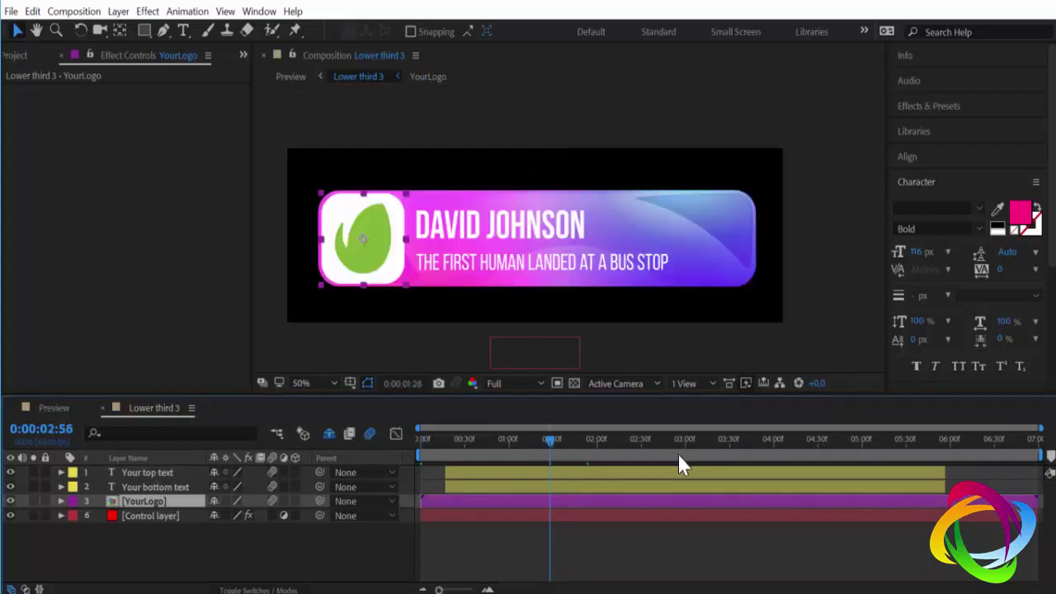
- Adjust the Control layer's Angle to shift the gradient's pink-to-blue balance
left_click(149, 516)
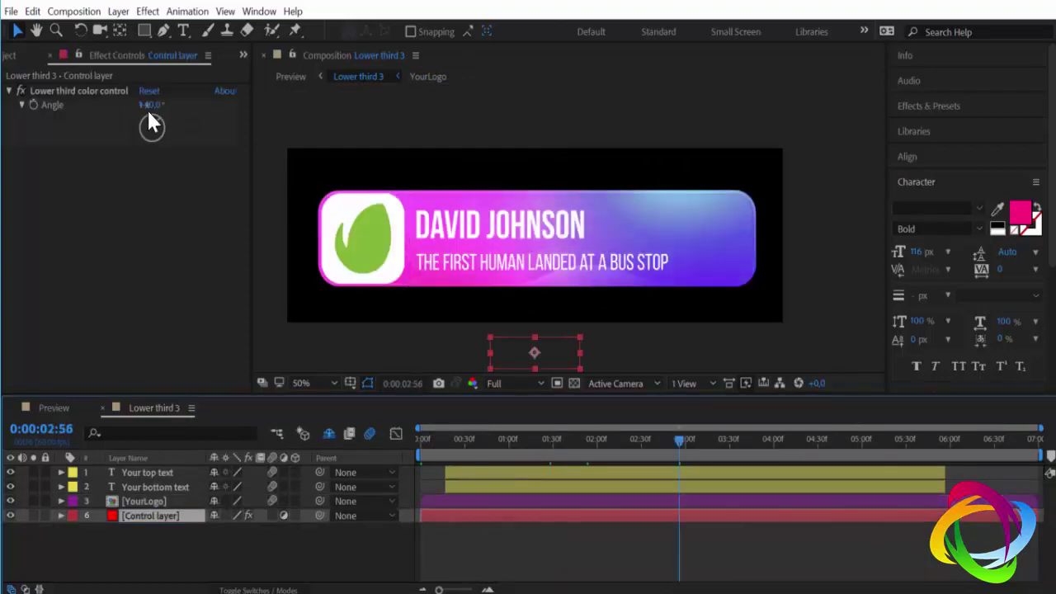
mouse_move(148, 105)
left_mouse_down()
mouse_move(90, 102)
mouse_move(175, 132)
mouse_move(169, 147)
left_mouse_up()
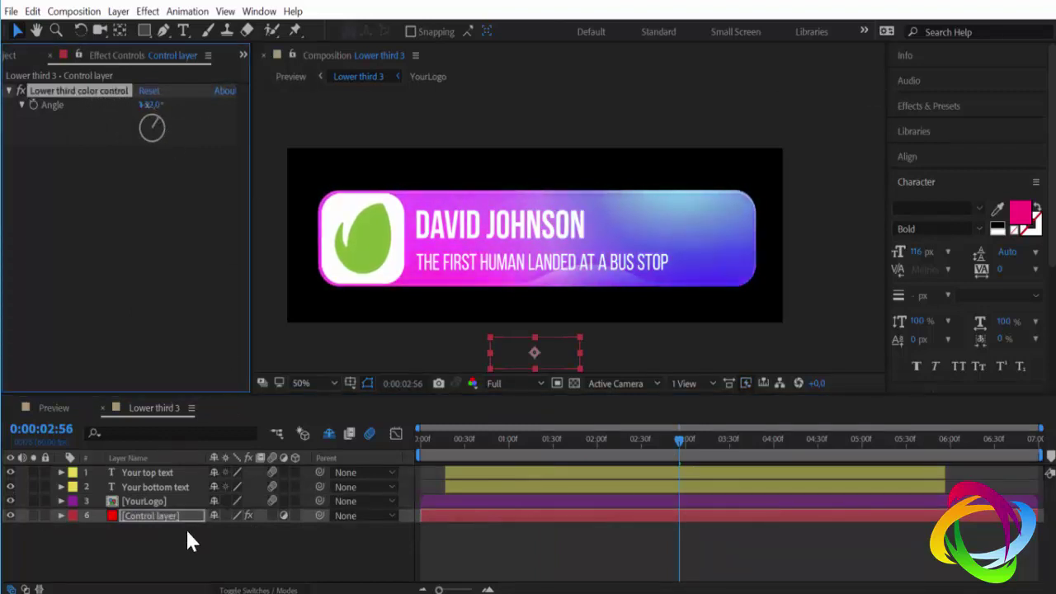
left_click(155, 487)
left_click(10, 55)
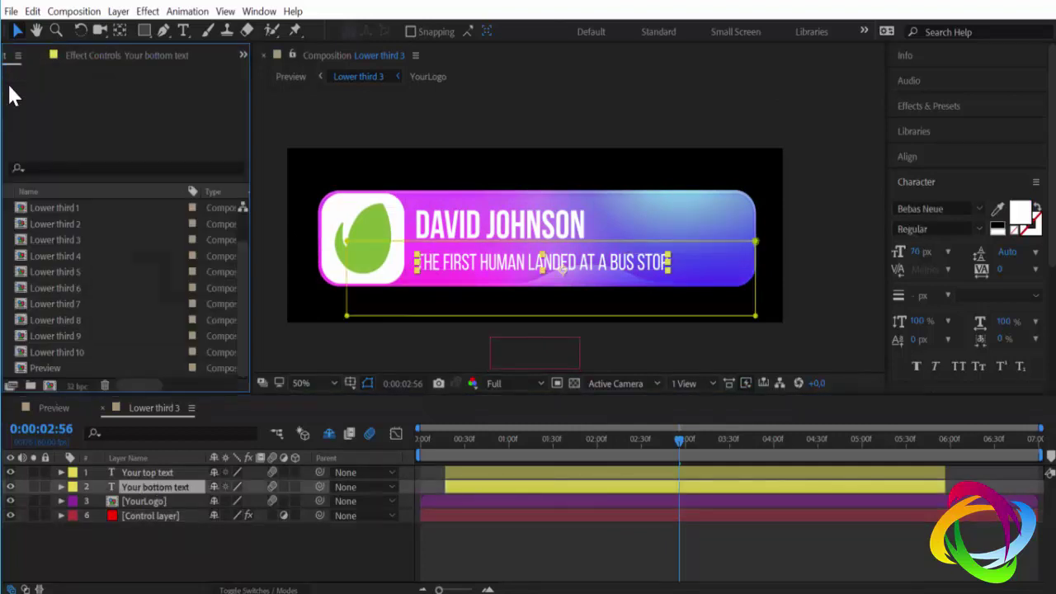
left_click(142, 472, "shift")
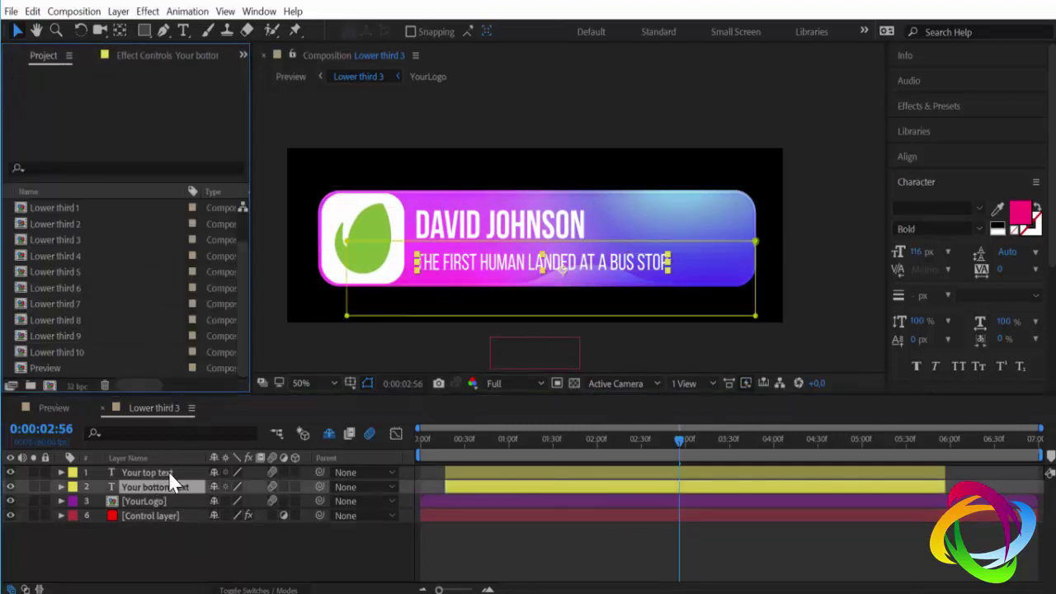
left_click(73, 240)
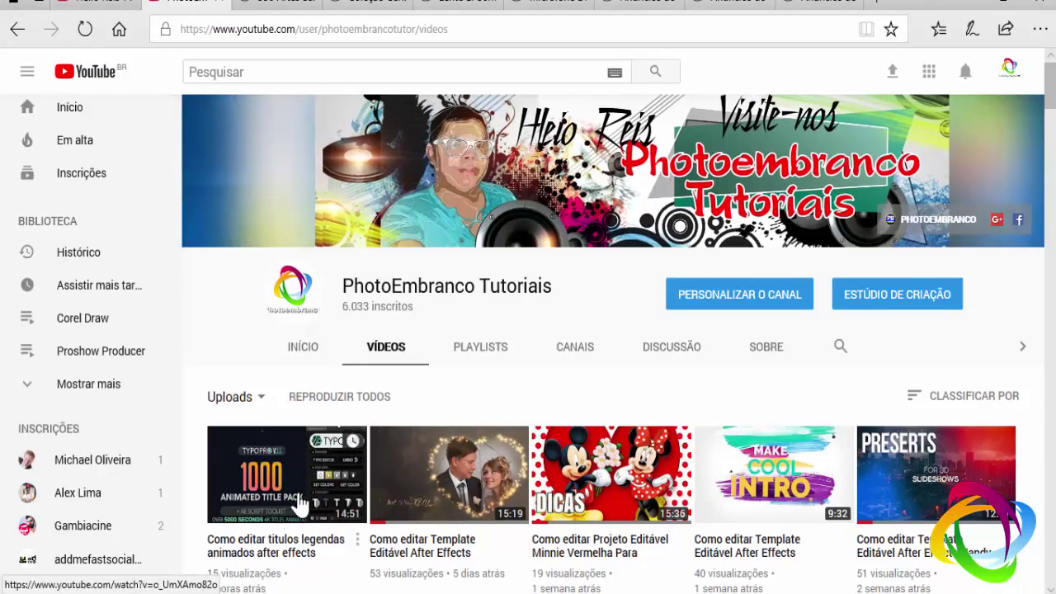
- Switch from PhotoEmbranco Tutoriais to the vlog channel's Videos page in the first browser tab
scroll(283, 464, "down", 3)
scroll(278, 448, "up", 1)
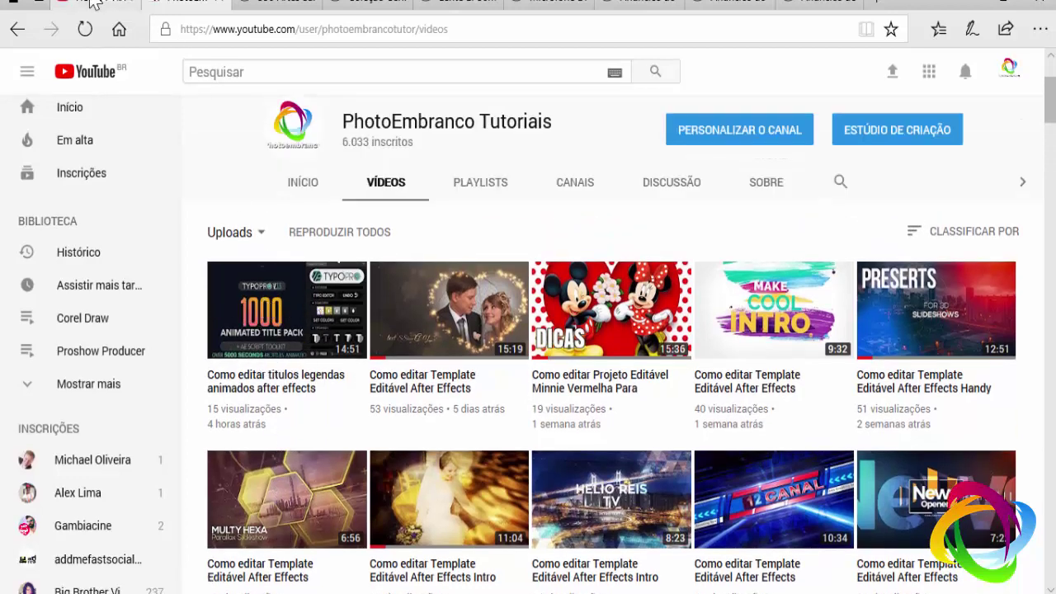
left_click(95, 4)
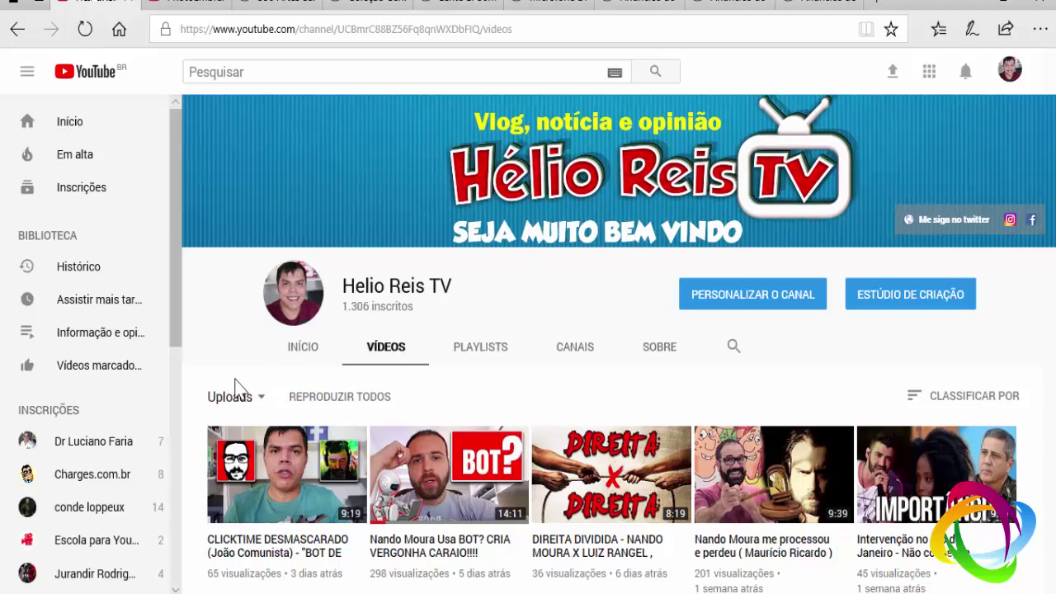
scroll(231, 386, "down", 3)
scroll(231, 386, "up", 3)
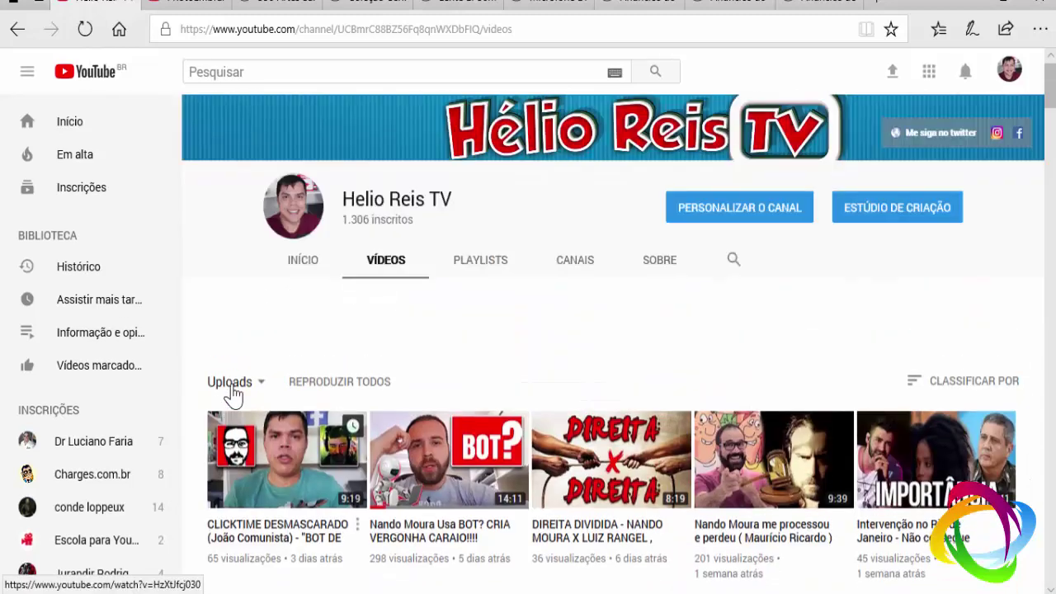